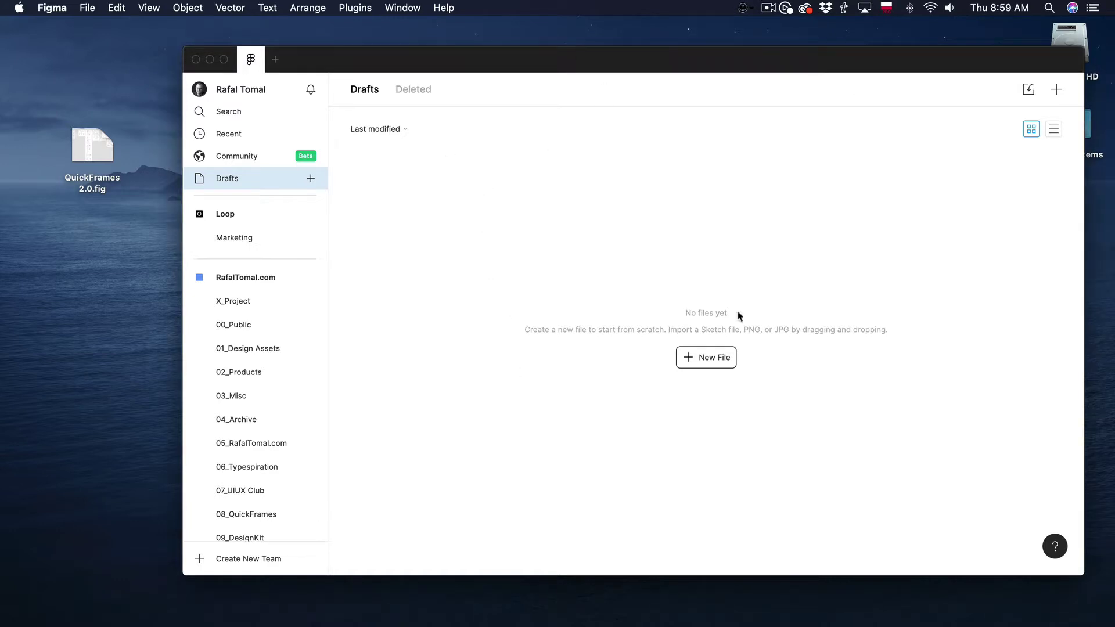
Import QuickFrames 2.0.fig from the desktop into Drafts and open the imported file in a full-screen window.
{"action": "left_click", "coordinate": [136, 218]}
{"action": "left_click", "coordinate": [98, 149]}
{"action": "left_click_drag", "start_coordinate": [97, 150], "coordinate": [652, 230]}
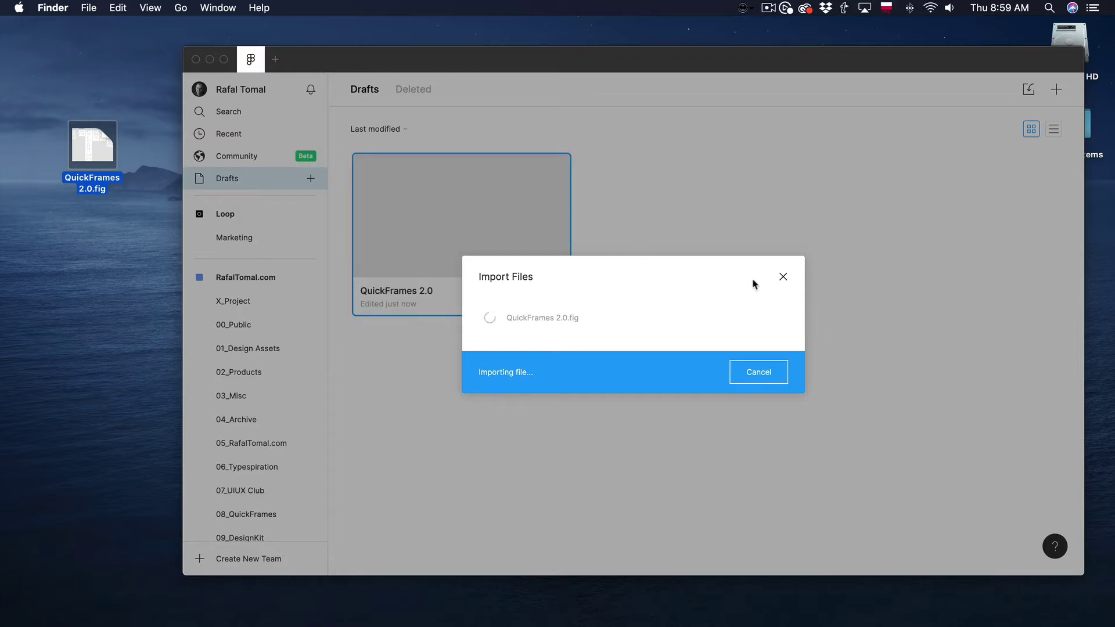
{"action": "left_click", "coordinate": [758, 373]}
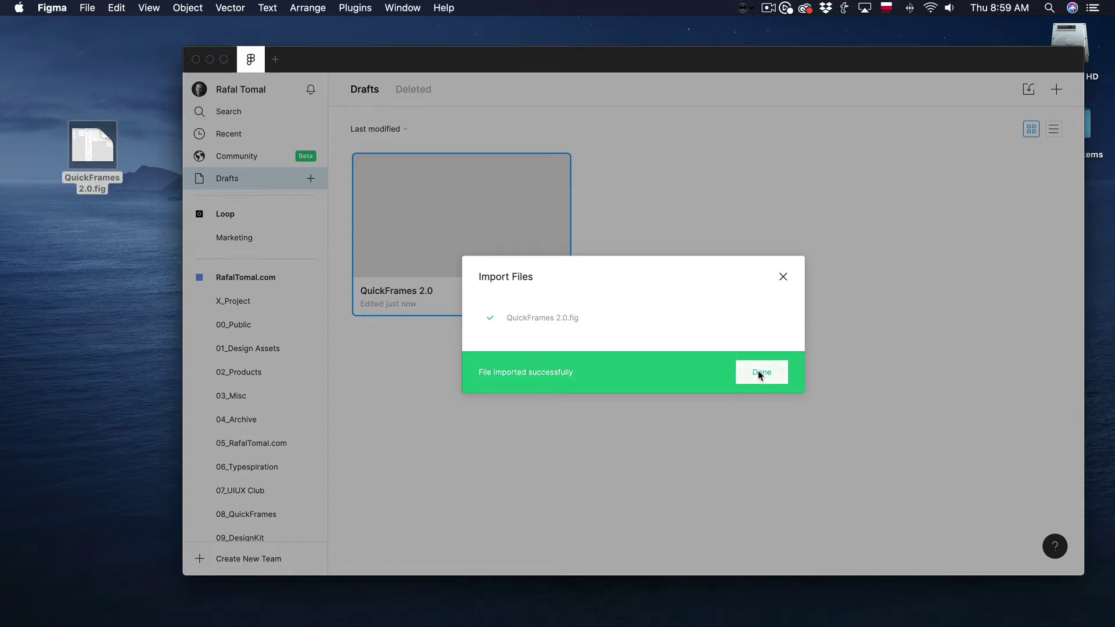
{"action": "left_click", "coordinate": [757, 370]}
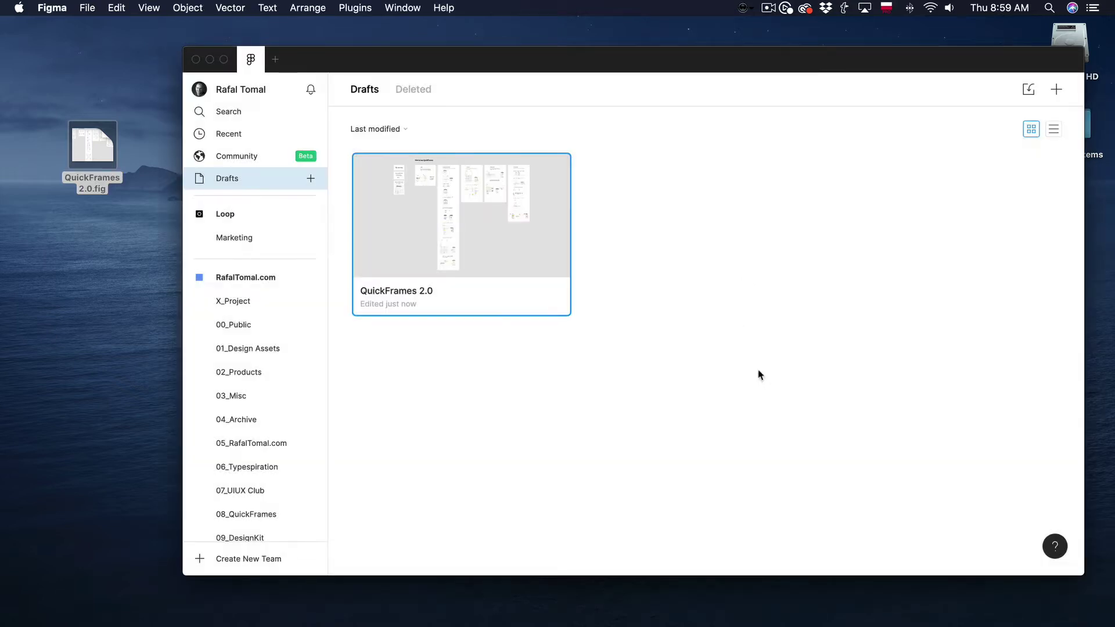
{"action": "double_click", "coordinate": [515, 230]}
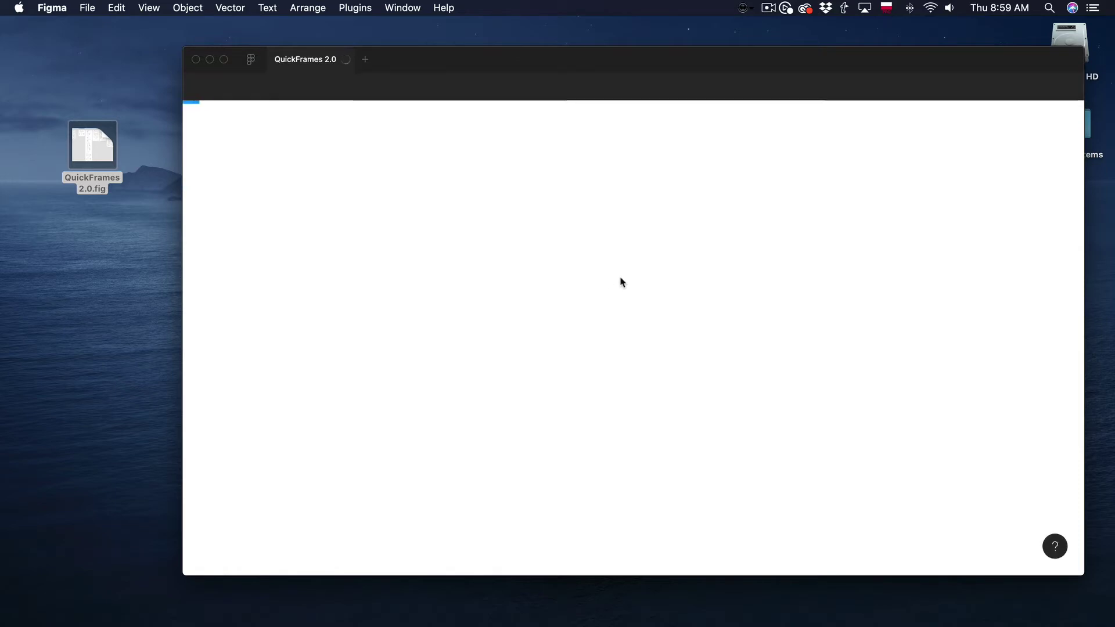
{"action": "left_click", "coordinate": [224, 60]}
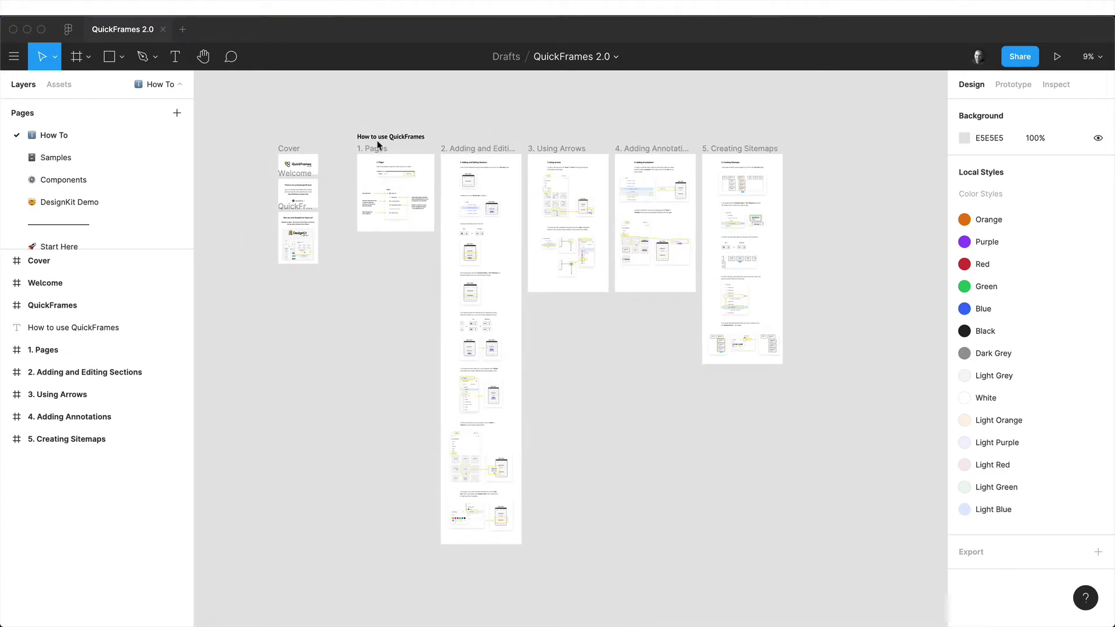
Examine the instruction frames on the How To page, from Pages through Creating Sitemaps.
{"action": "scroll", "coordinate": [336, 204], "scroll_direction": "up", "scroll_amount": 5}
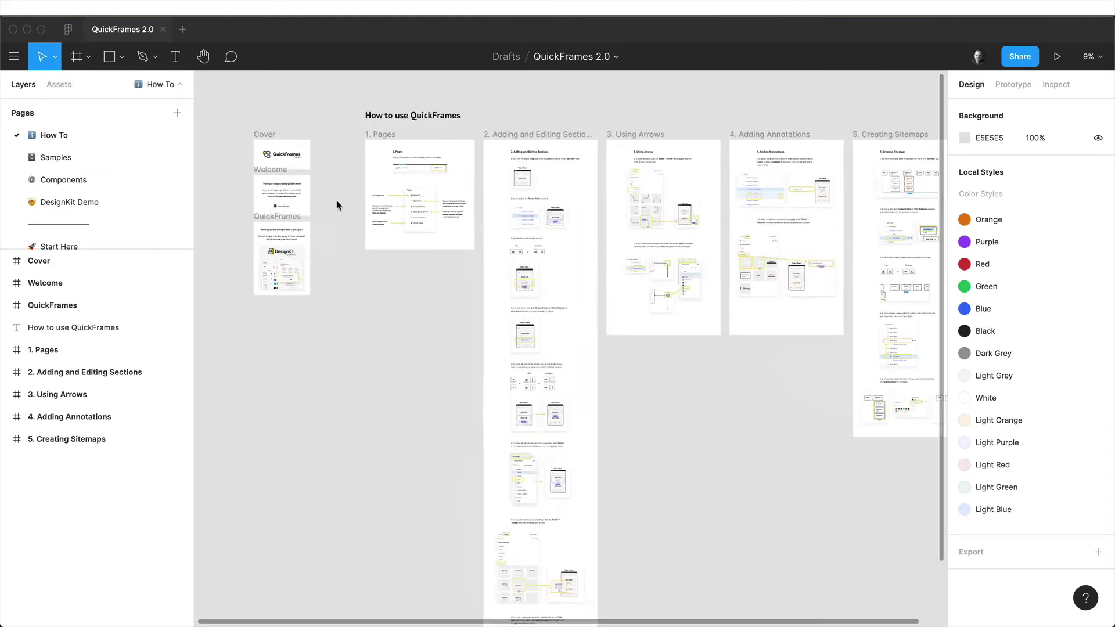
{"action": "scroll", "coordinate": [337, 204], "scroll_direction": "right", "scroll_amount": 3}
{"action": "scroll", "coordinate": [336, 204], "scroll_direction": "up", "scroll_amount": 1}
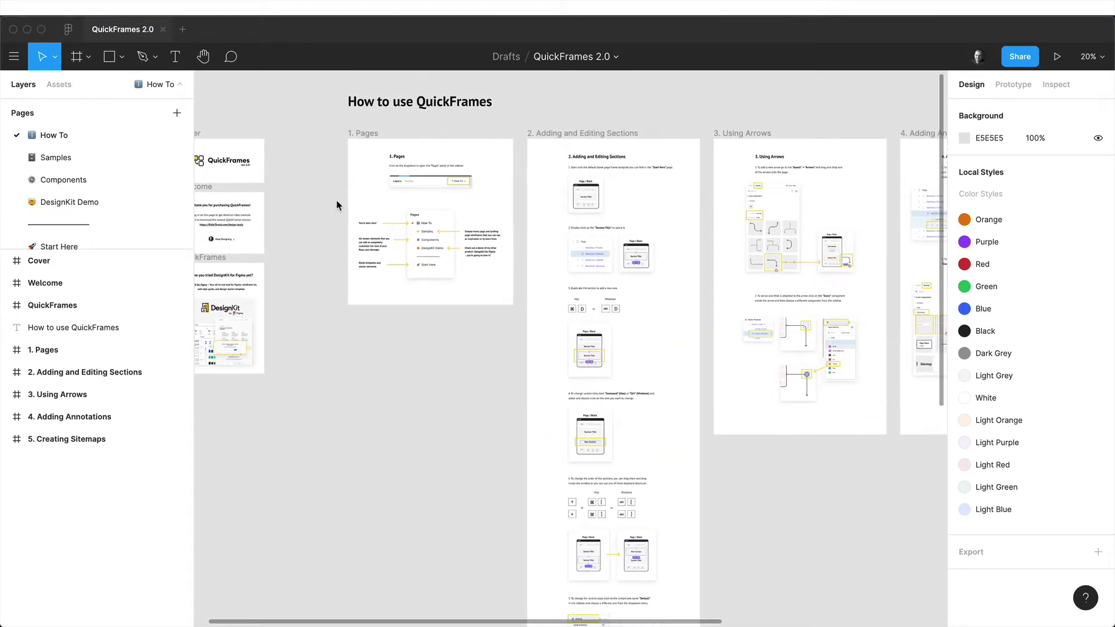
{"action": "scroll", "coordinate": [614, 261], "scroll_direction": "right", "scroll_amount": 2}
{"action": "scroll", "coordinate": [614, 261], "scroll_direction": "down", "scroll_amount": 1}
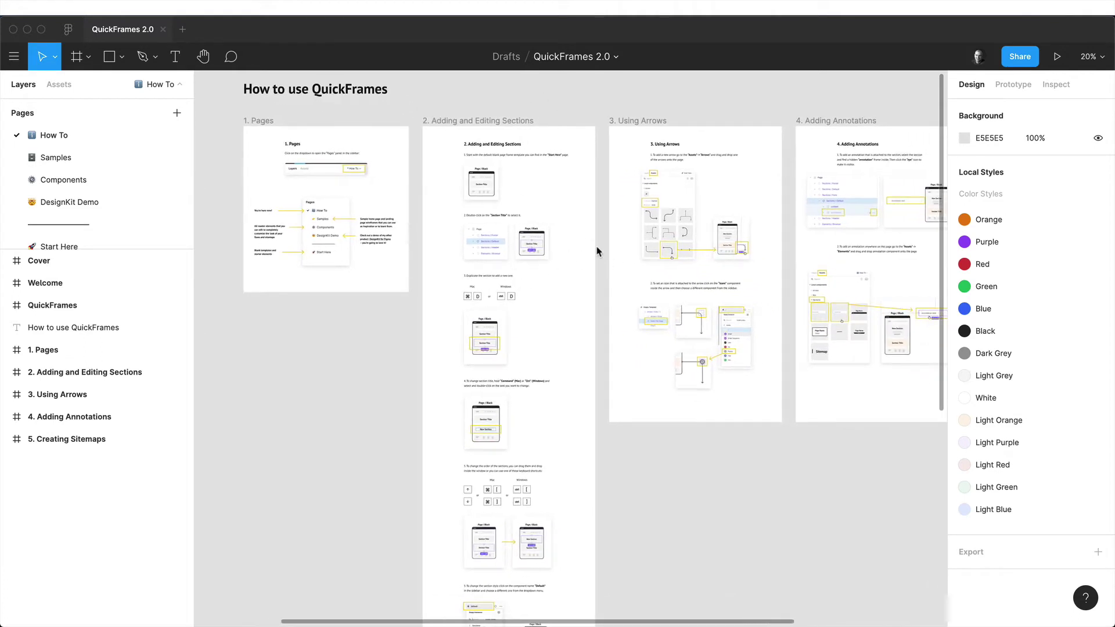
{"action": "scroll", "coordinate": [597, 251], "scroll_direction": "right", "scroll_amount": 5}
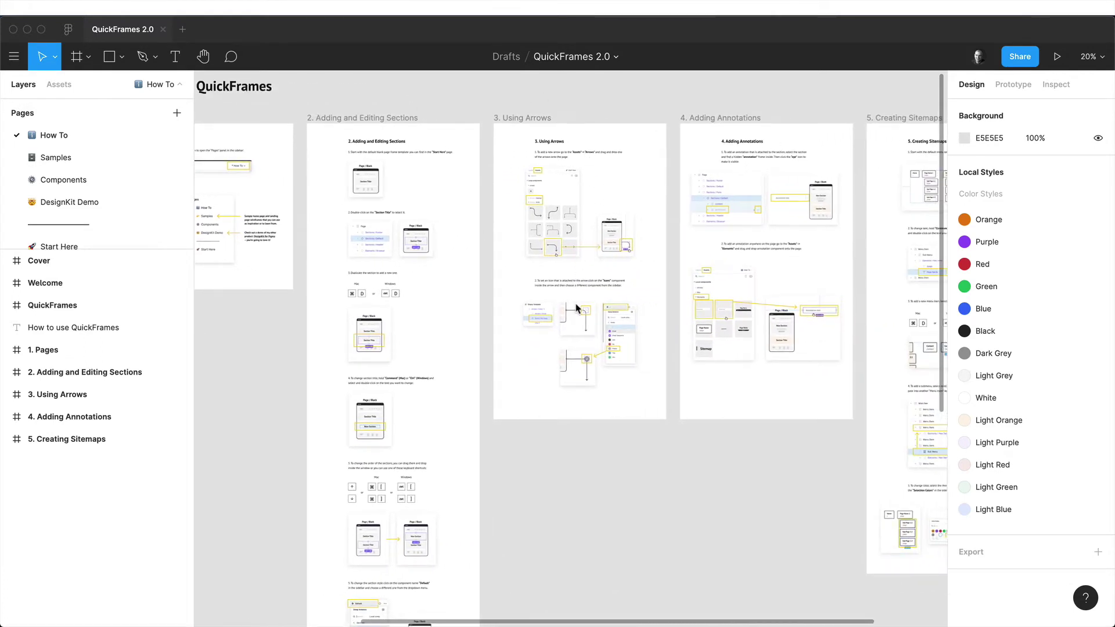
{"action": "scroll", "coordinate": [576, 308], "scroll_direction": "right", "scroll_amount": 10}
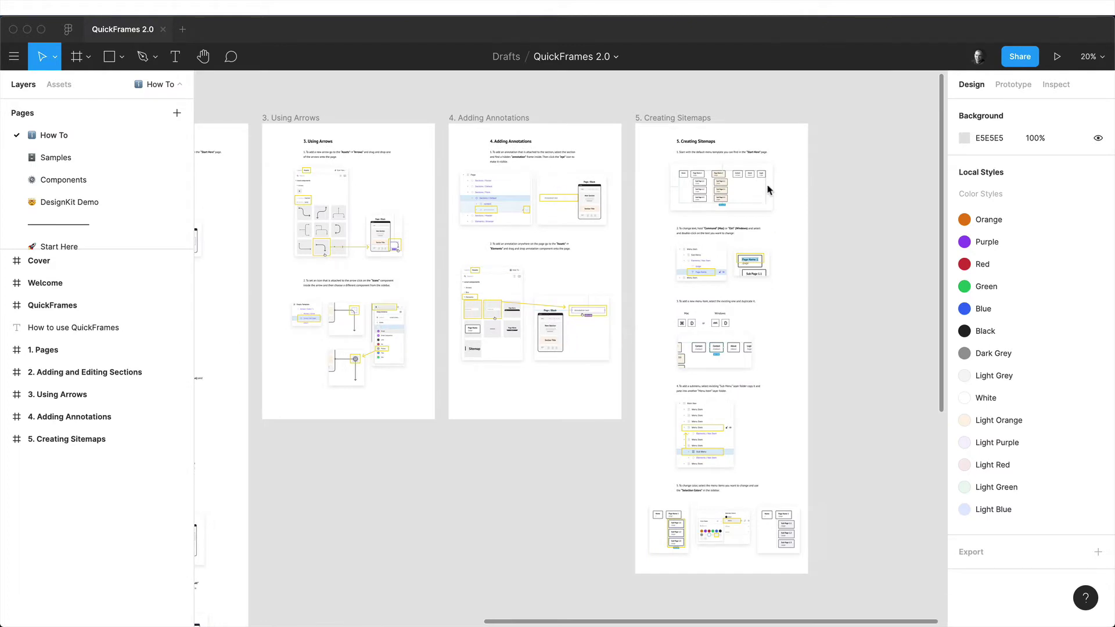
{"action": "scroll", "coordinate": [667, 437], "scroll_direction": "down", "scroll_amount": 3}
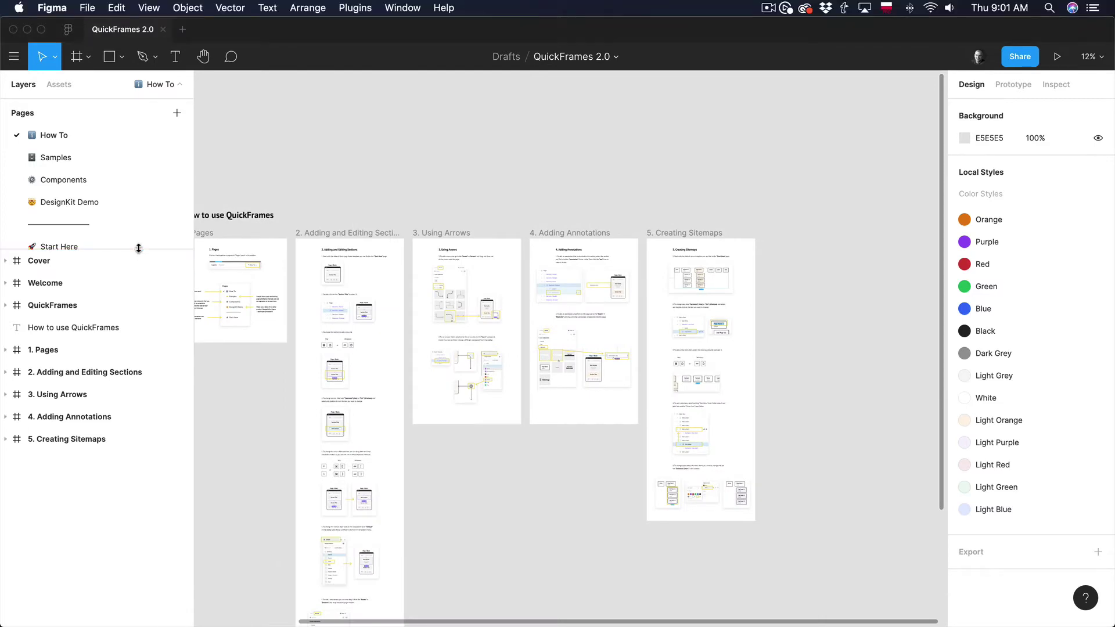
Enlarge the page list to fit all pages and open the Samples page at the Sample Website #1 frame.
{"action": "left_click_drag", "start_coordinate": [139, 251], "coordinate": [139, 301]}
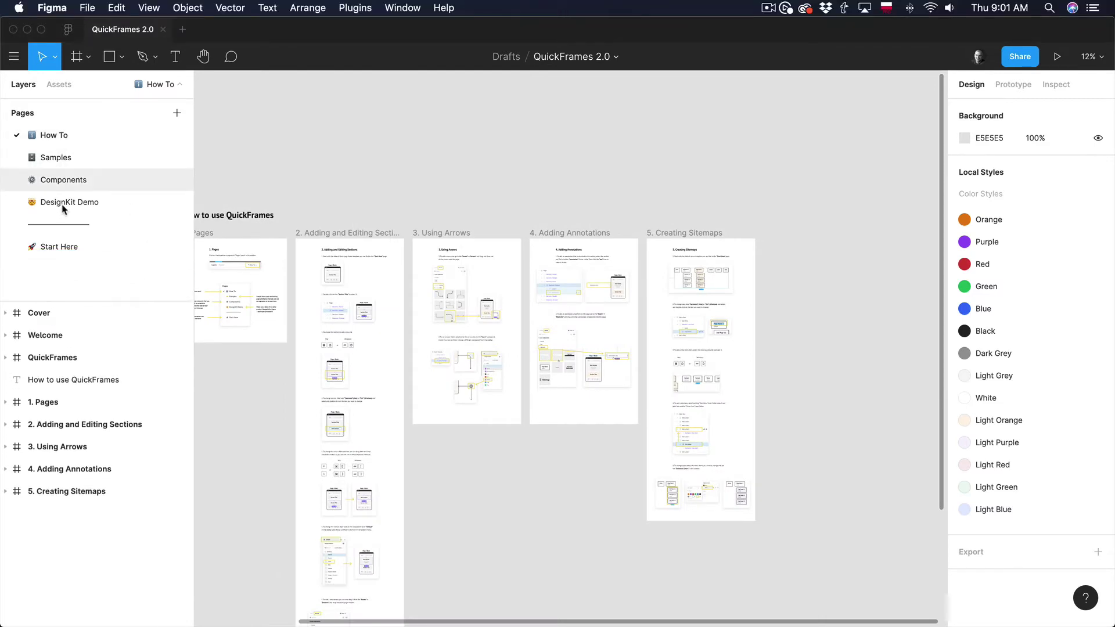
{"action": "left_click", "coordinate": [54, 156]}
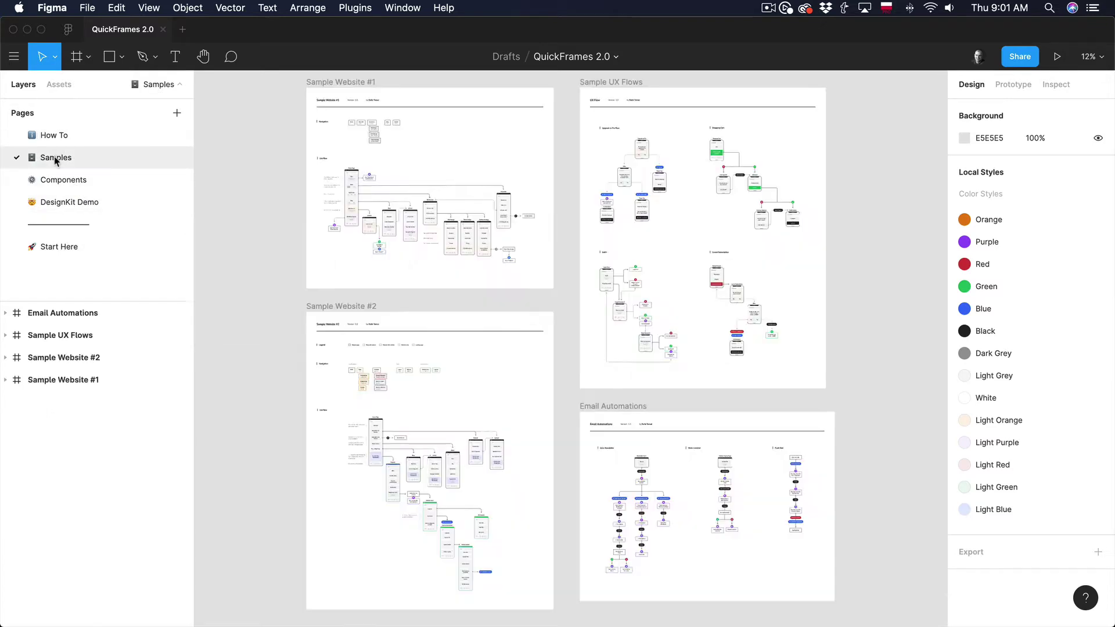
{"action": "scroll", "coordinate": [344, 179], "scroll_direction": "up", "scroll_amount": 2}
{"action": "scroll", "coordinate": [348, 164], "scroll_direction": "up", "scroll_amount": 5}
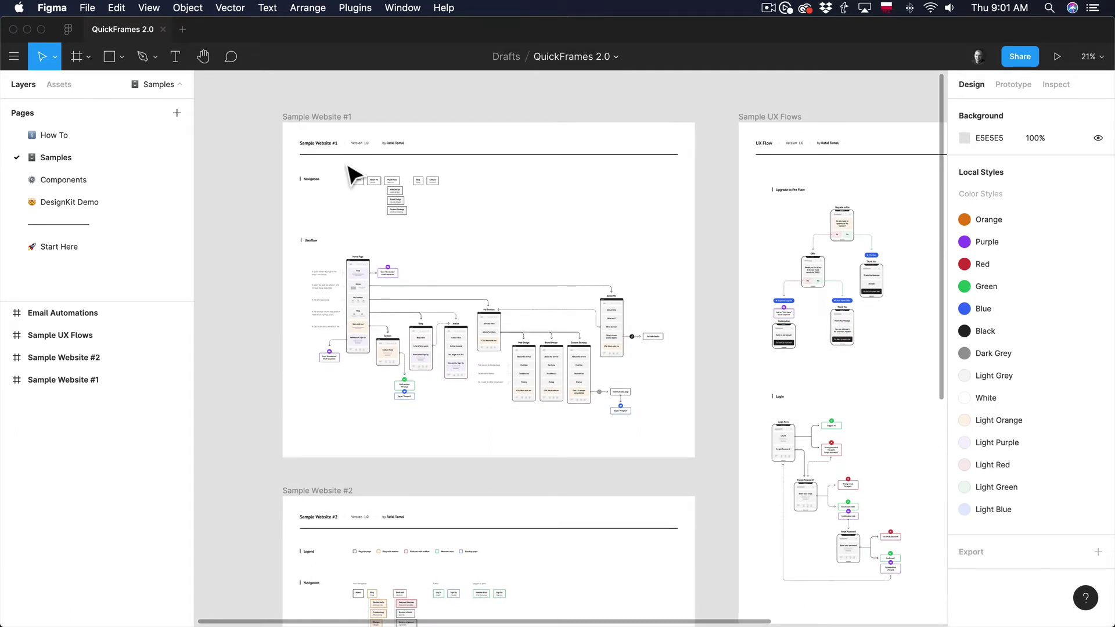
{"action": "scroll", "coordinate": [350, 174], "scroll_direction": "down", "scroll_amount": 2}
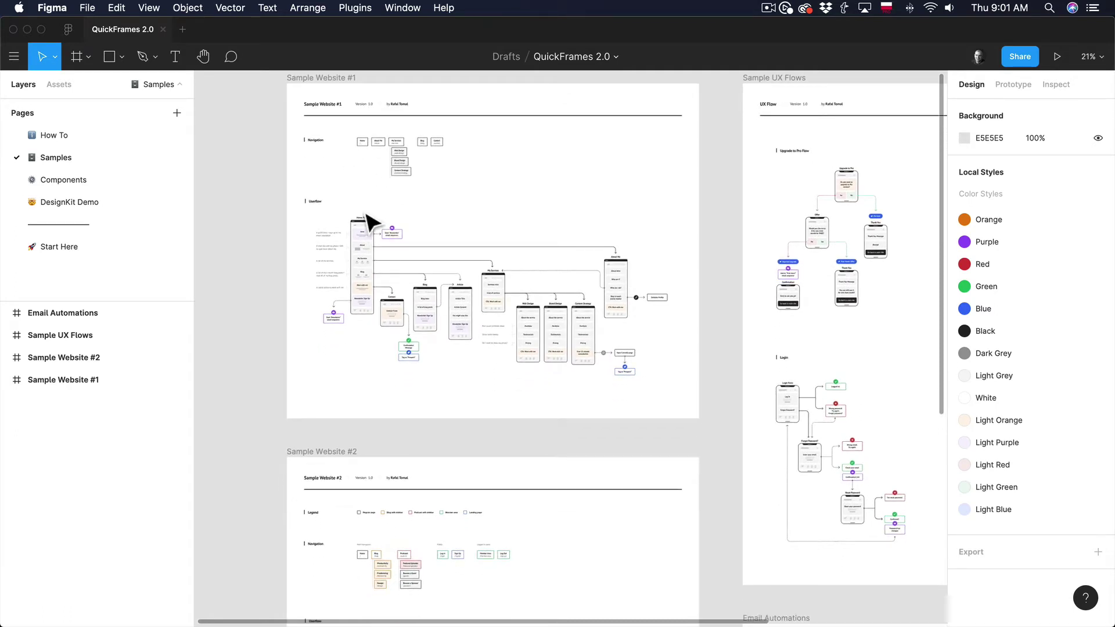
{"action": "scroll", "coordinate": [368, 221], "scroll_direction": "up", "scroll_amount": 2}
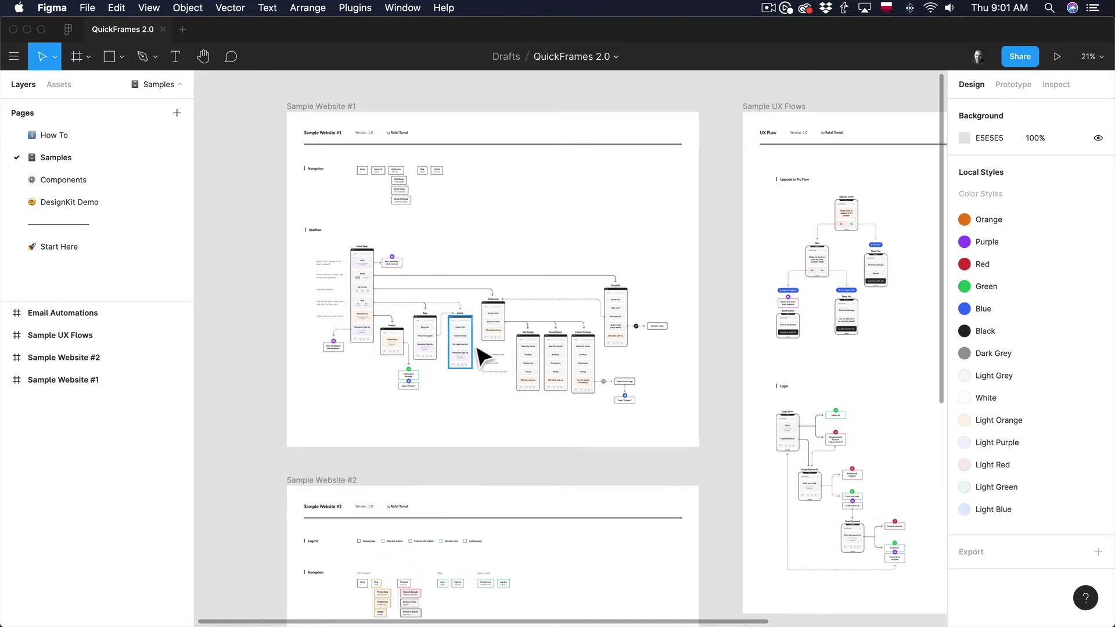
Examine the Sample Website #2, Email Automations and Sample UX Flows frames on the Samples page.
{"action": "scroll", "coordinate": [634, 348], "scroll_direction": "down", "scroll_amount": 10}
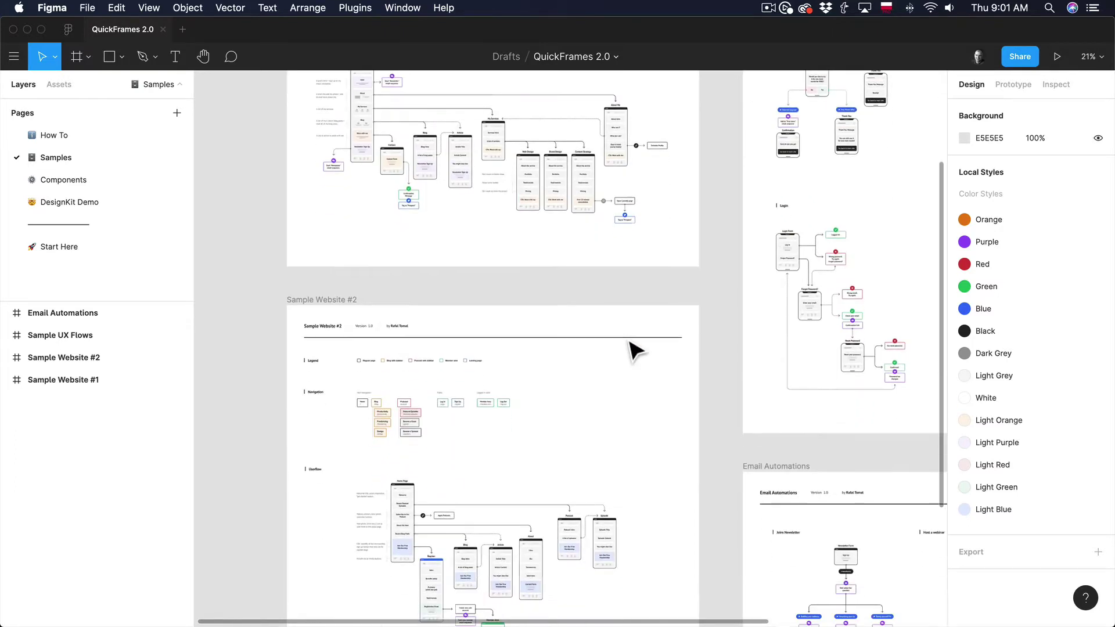
{"action": "scroll", "coordinate": [634, 350], "scroll_direction": "down", "scroll_amount": 3}
{"action": "scroll", "coordinate": [635, 350], "scroll_direction": "right", "scroll_amount": 1}
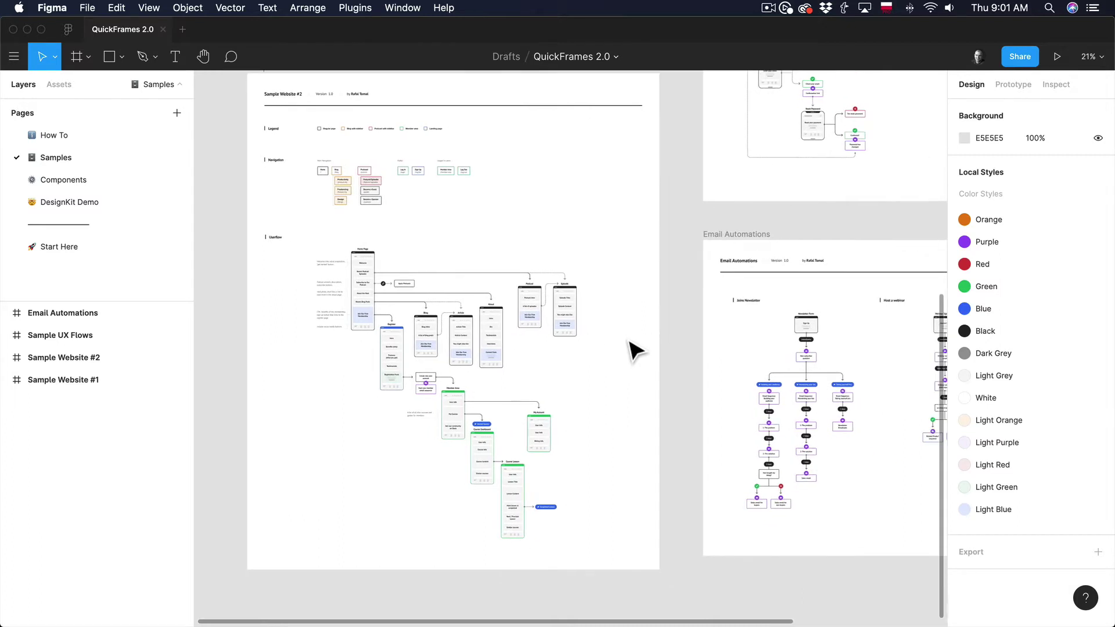
{"action": "scroll", "coordinate": [635, 348], "scroll_direction": "right", "scroll_amount": 7}
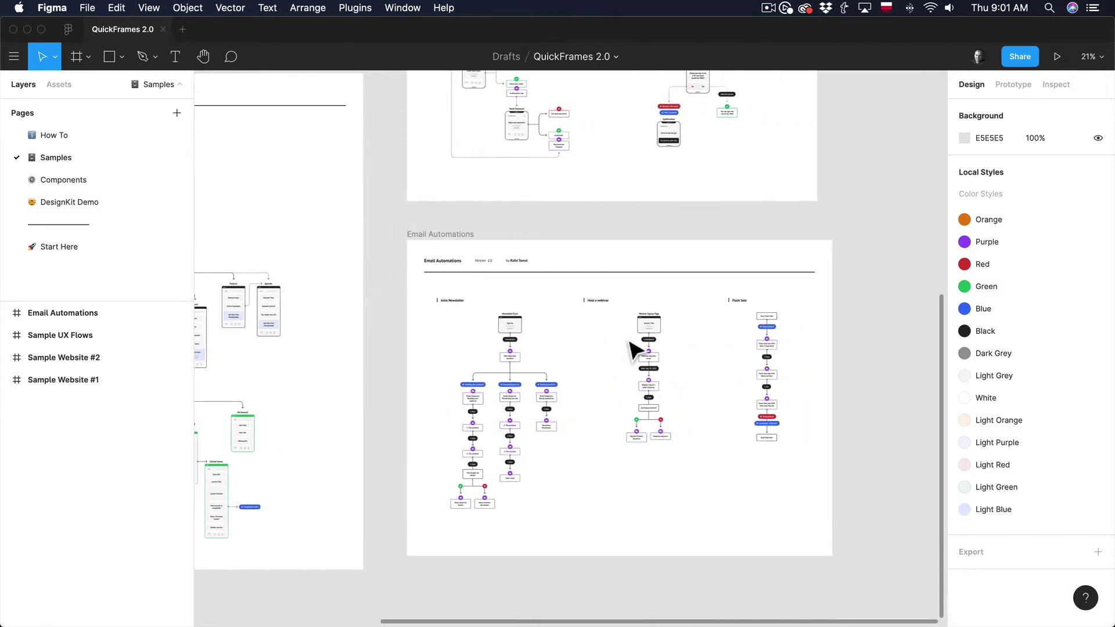
{"action": "scroll", "coordinate": [488, 486], "scroll_direction": "up", "scroll_amount": 5}
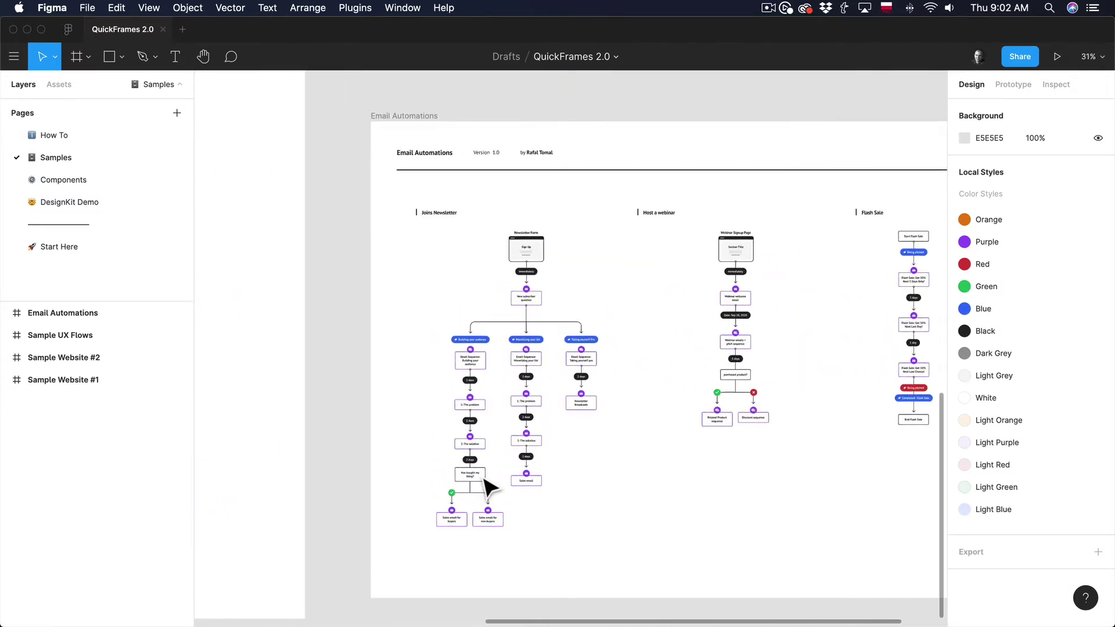
{"action": "scroll", "coordinate": [577, 473], "scroll_direction": "up", "scroll_amount": 10}
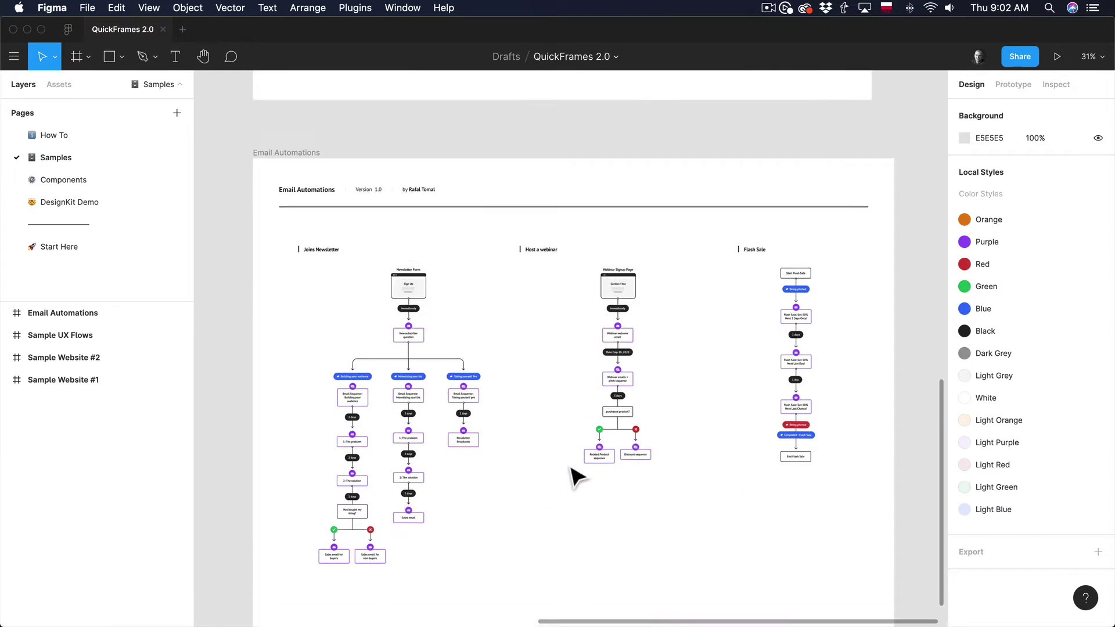
{"action": "scroll", "coordinate": [575, 476], "scroll_direction": "up", "scroll_amount": 5}
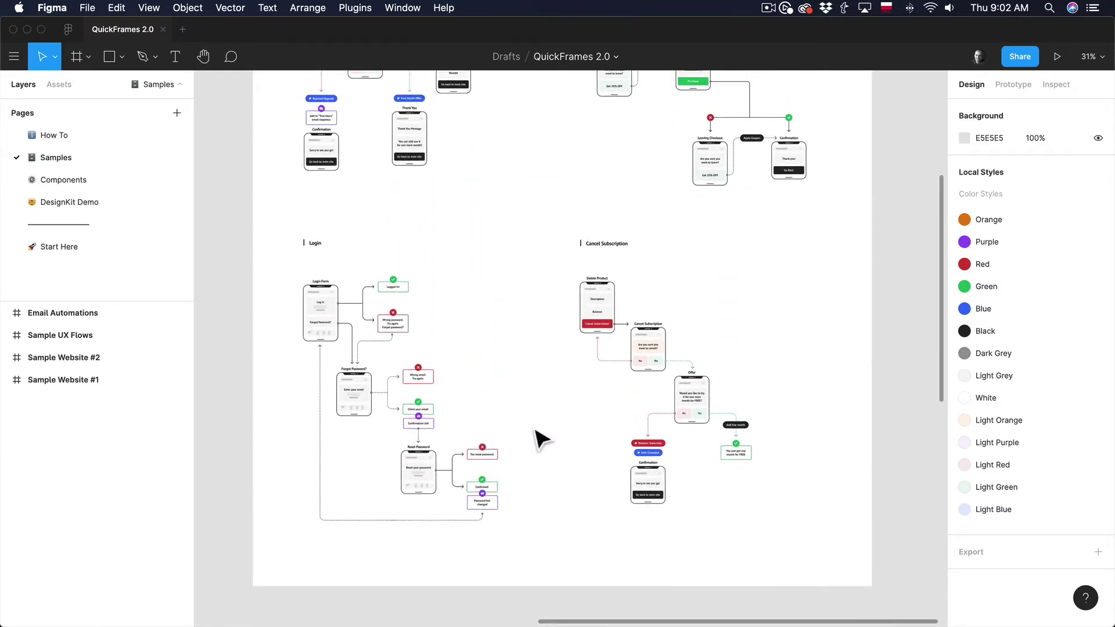
{"action": "scroll", "coordinate": [537, 438], "scroll_direction": "up", "scroll_amount": 8}
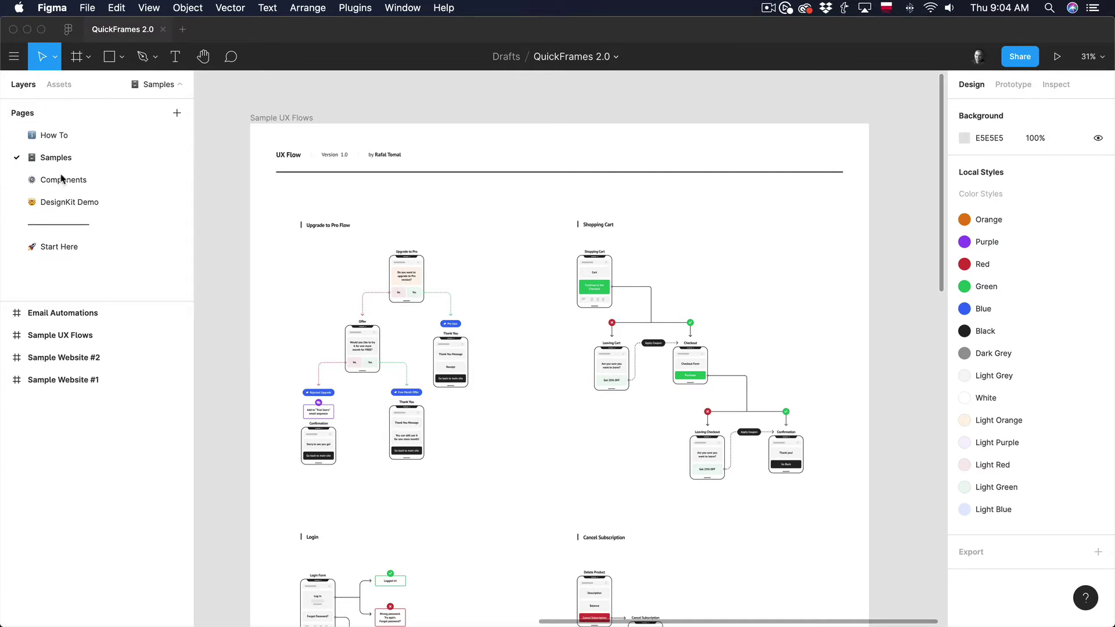
View the Components page and examine the DesignKit and Home Page frames on the DesignKit Demo page.
{"action": "left_click", "coordinate": [60, 180]}
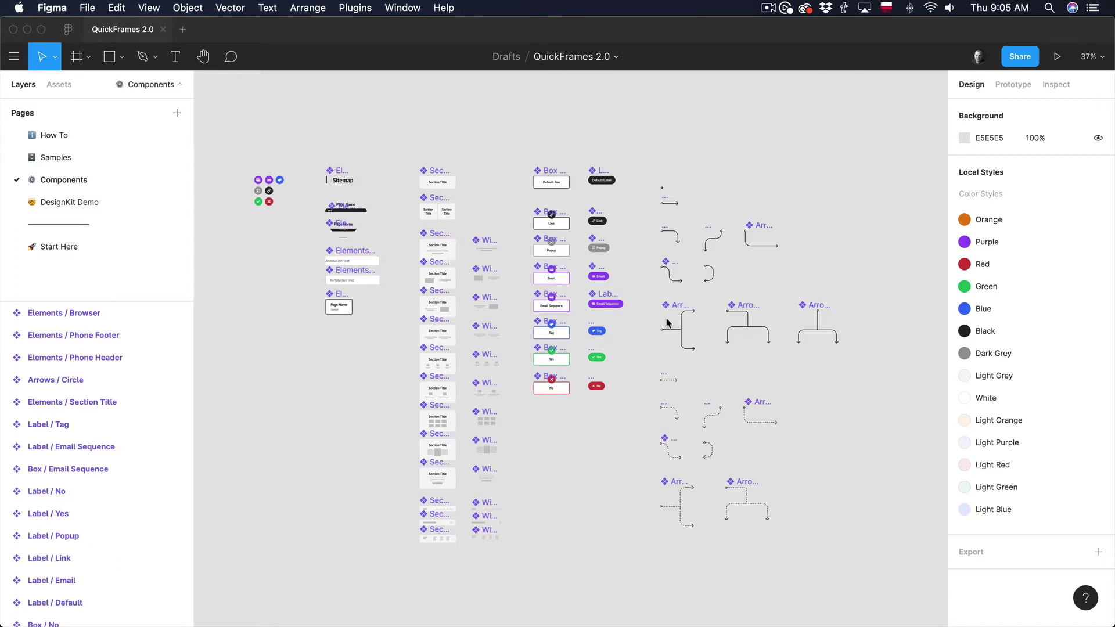
{"action": "left_click", "coordinate": [84, 205]}
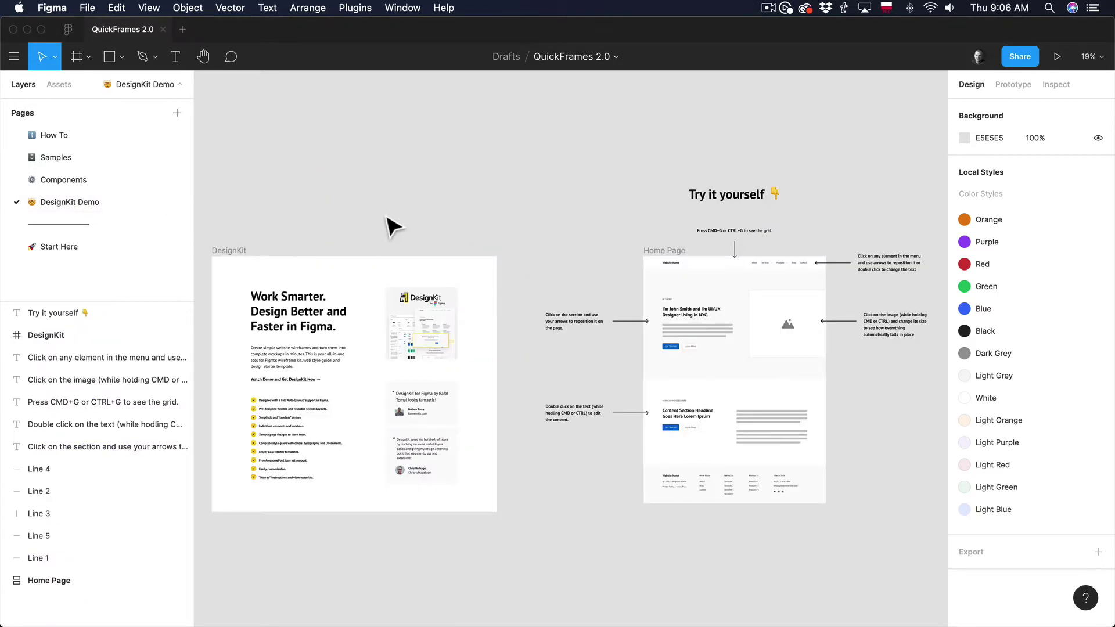
{"action": "scroll", "coordinate": [386, 224], "scroll_direction": "left", "scroll_amount": 3}
{"action": "scroll", "coordinate": [386, 224], "scroll_direction": "down", "scroll_amount": 2}
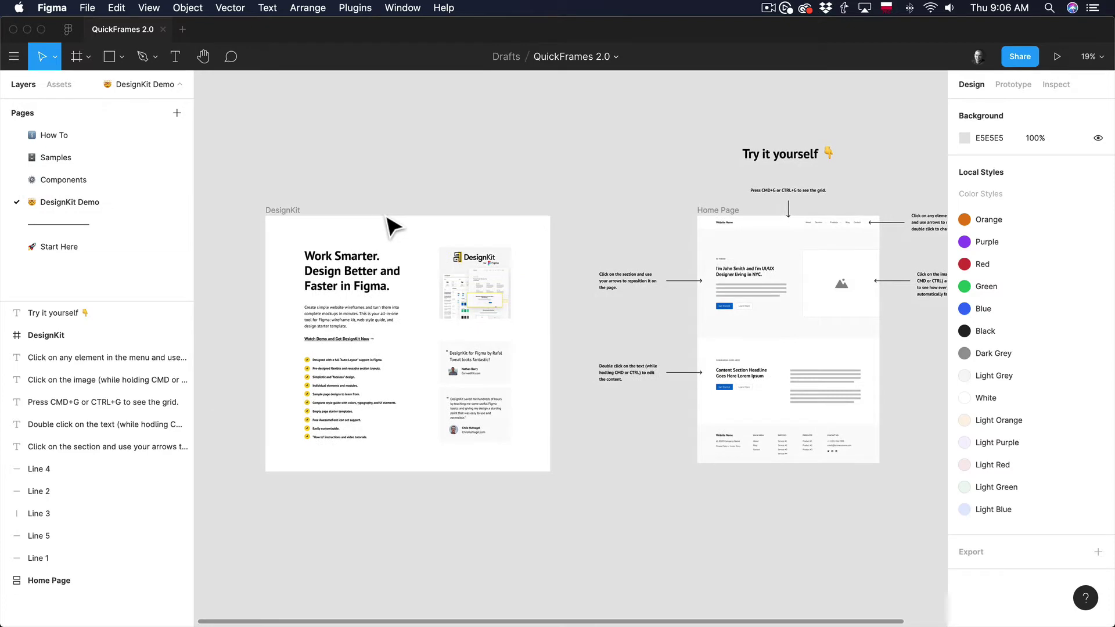
{"action": "scroll", "coordinate": [299, 318], "scroll_direction": "up", "scroll_amount": 5}
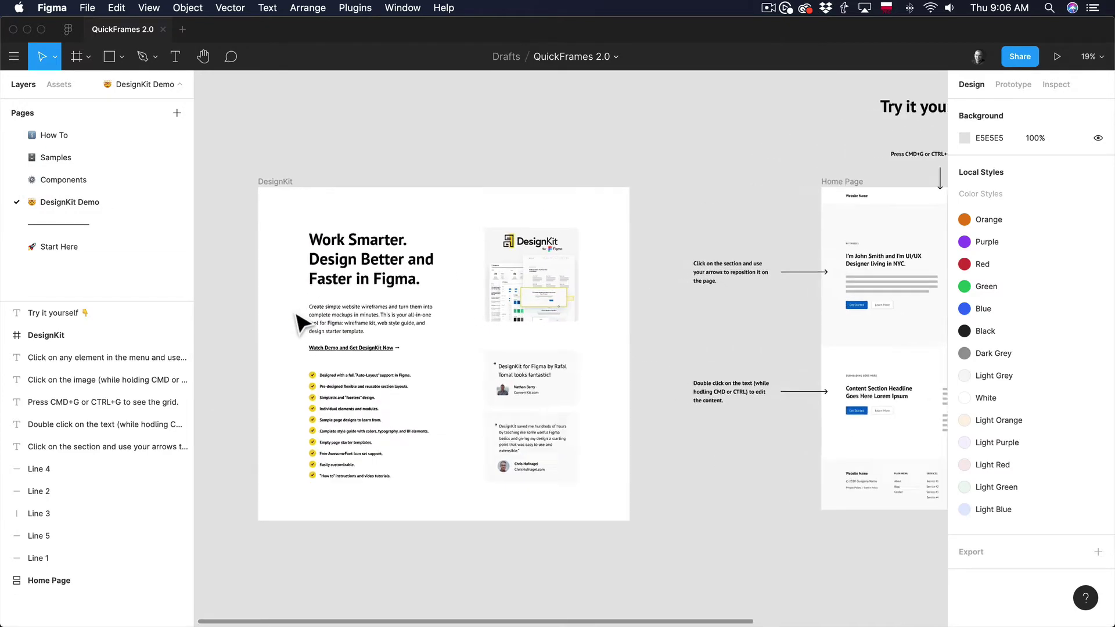
{"action": "scroll", "coordinate": [300, 323], "scroll_direction": "down", "scroll_amount": 1}
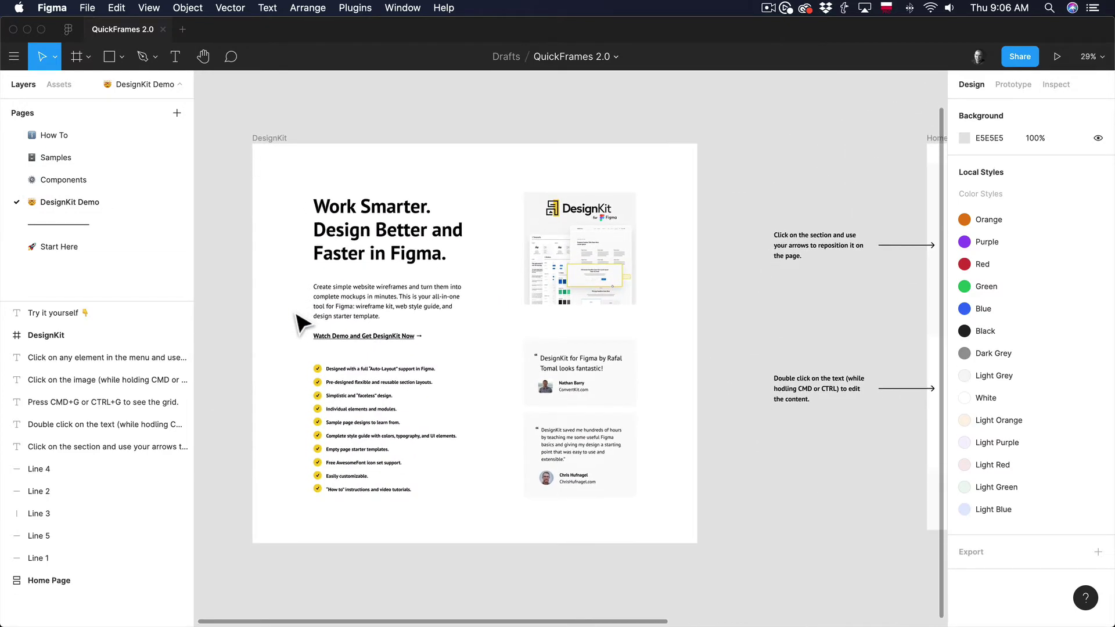
{"action": "scroll", "coordinate": [295, 314], "scroll_direction": "right", "scroll_amount": 8}
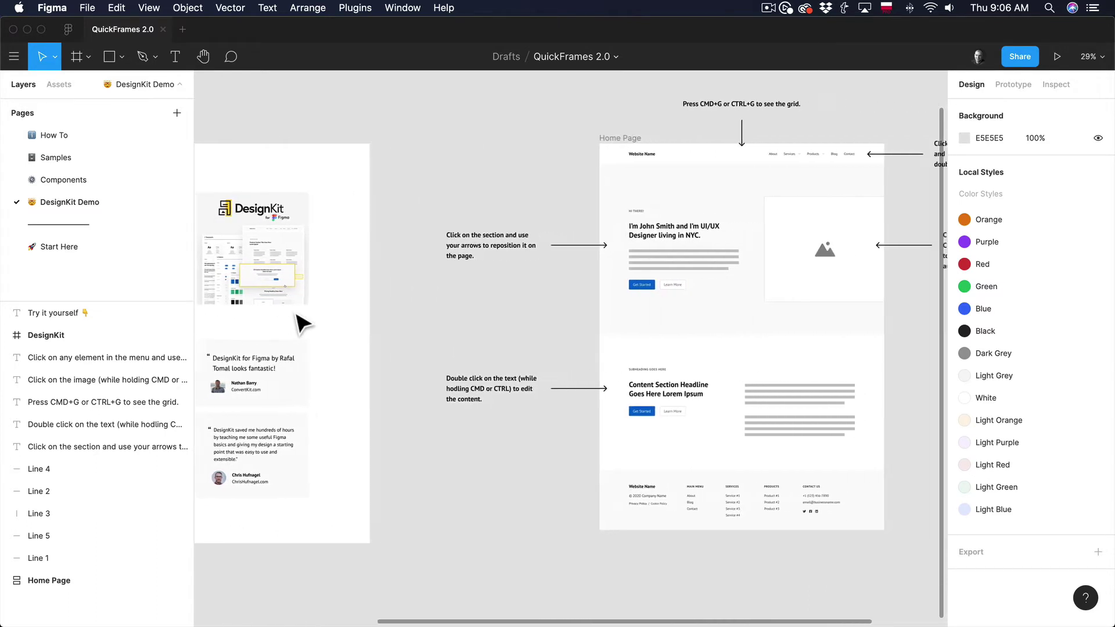
{"action": "scroll", "coordinate": [301, 323], "scroll_direction": "right", "scroll_amount": 5}
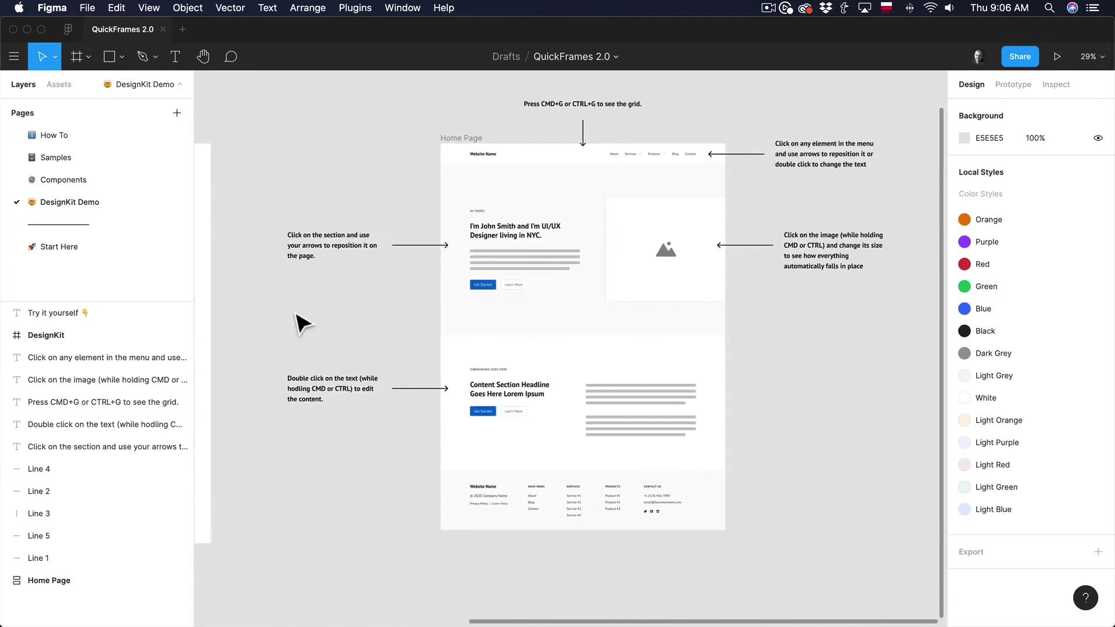
{"action": "scroll", "coordinate": [302, 323], "scroll_direction": "up", "scroll_amount": 4}
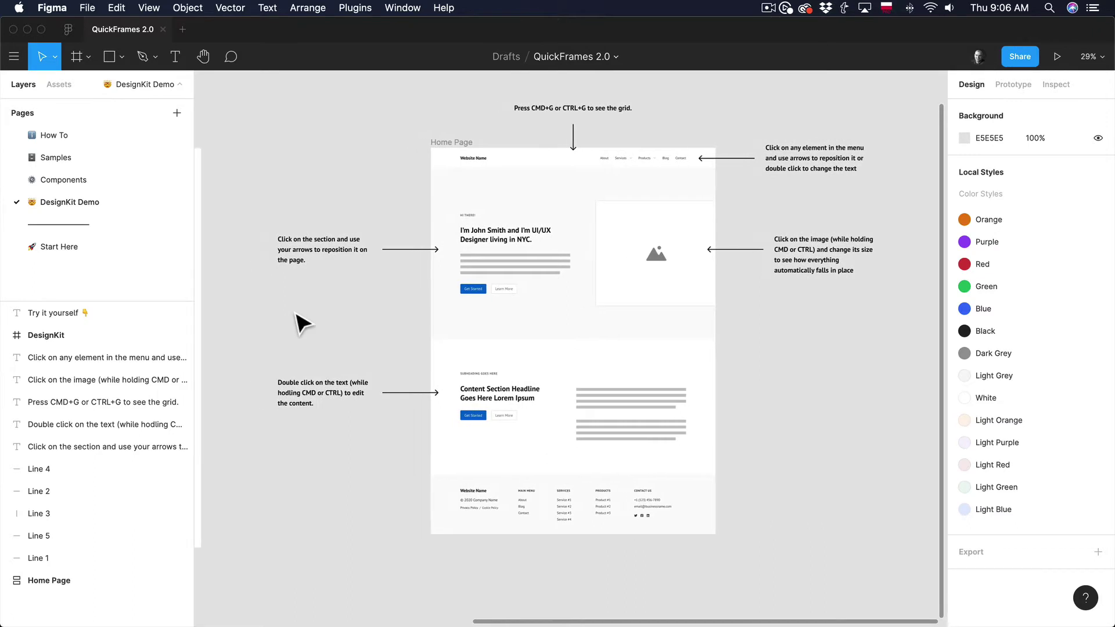
{"action": "scroll", "coordinate": [302, 323], "scroll_direction": "down", "scroll_amount": 2}
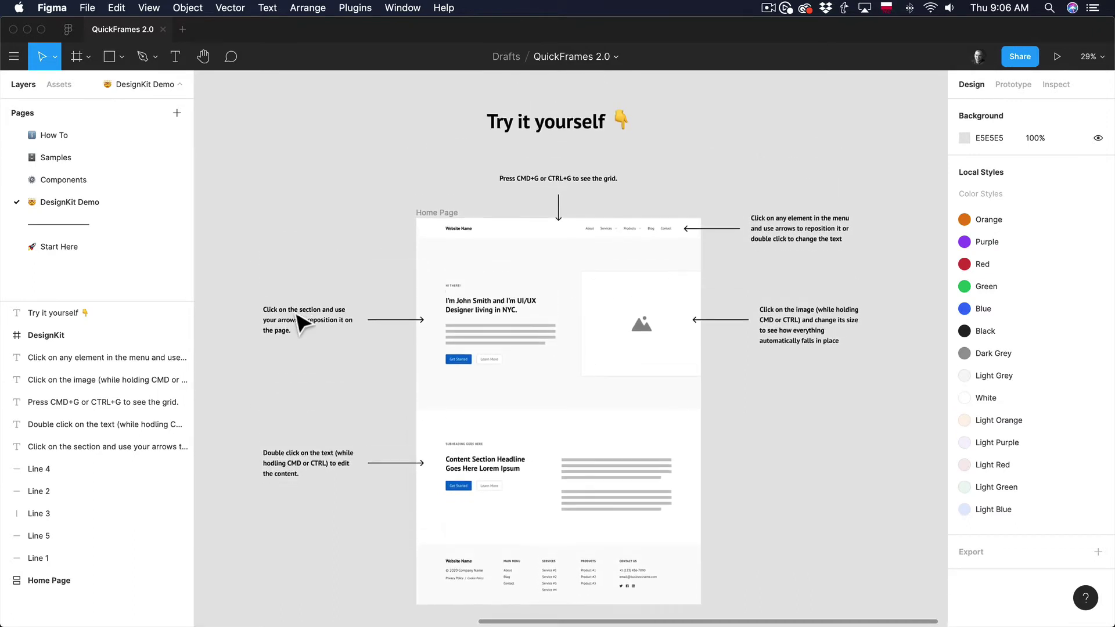
Move the Content: Left section below the Content: Copy on Right section in the Home Page frame and back to its original place.
{"action": "left_click", "coordinate": [566, 363]}
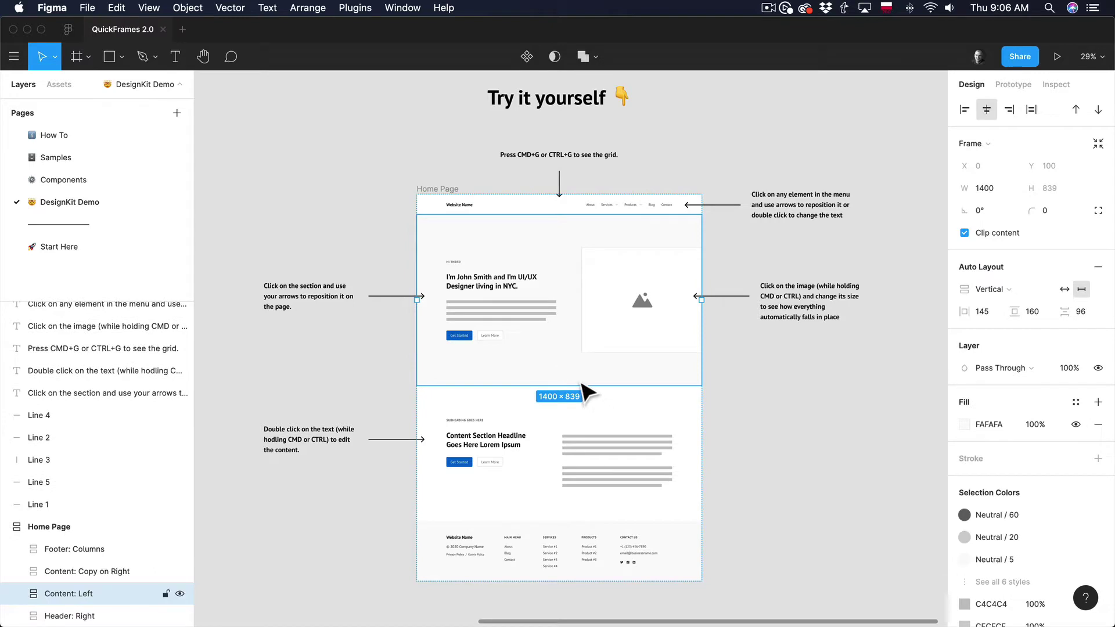
{"action": "key", "text": "Down"}
{"action": "key", "text": "Down"}
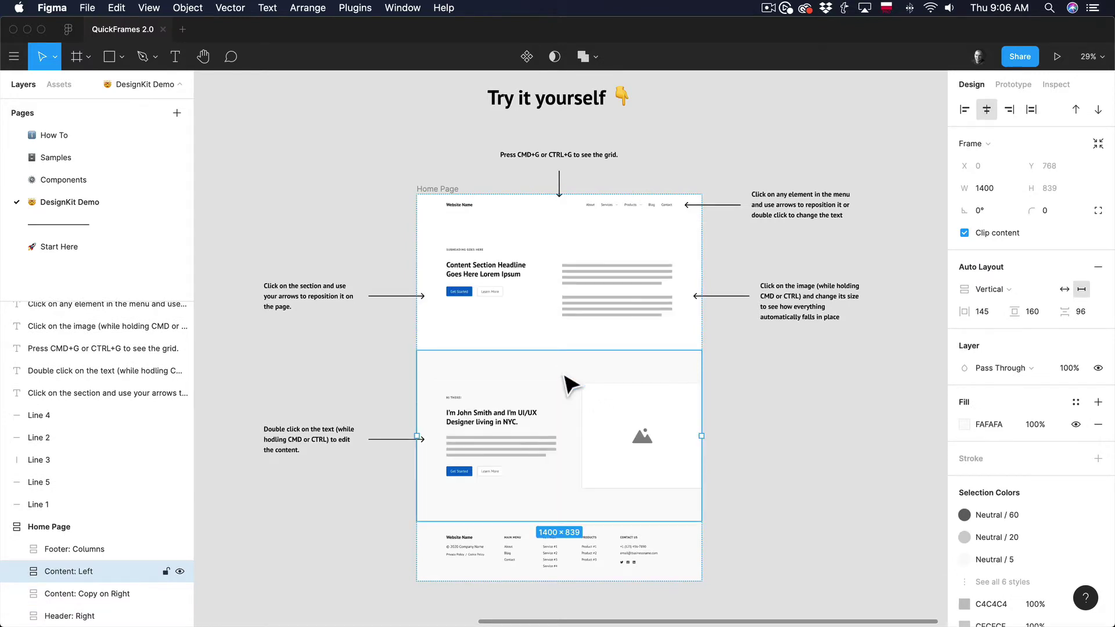
{"action": "key", "text": "Up"}
{"action": "key", "text": "Up"}
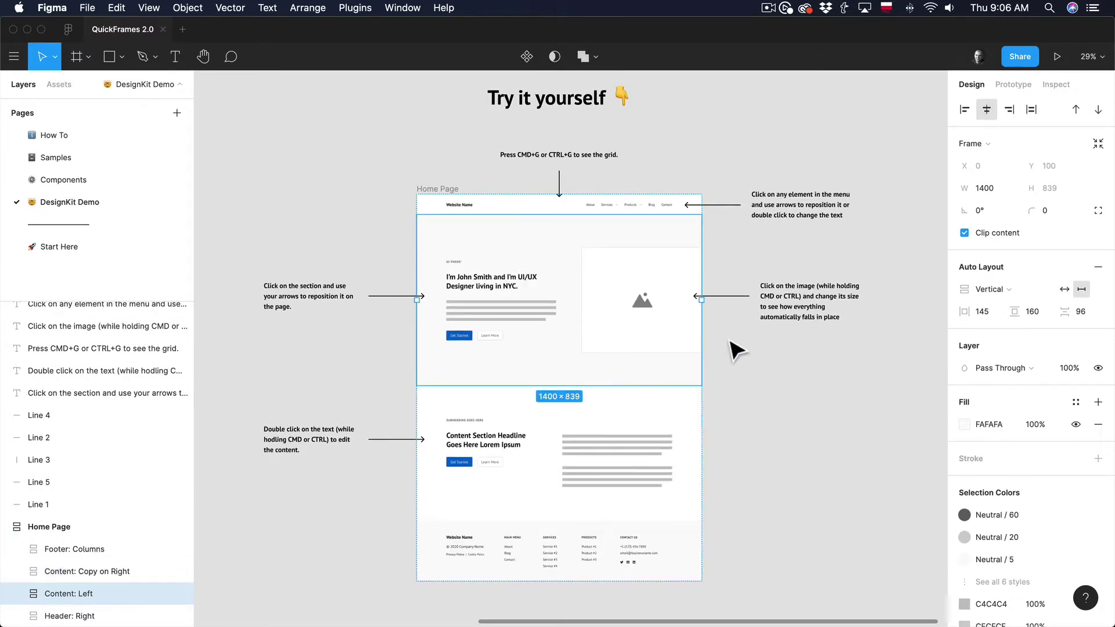
Replace the headline in the Content: Left section of the Home Page frame with "fsdfsdf".
{"action": "double_click", "coordinate": [467, 283]}
{"action": "type", "text": "fsdfsdf"}
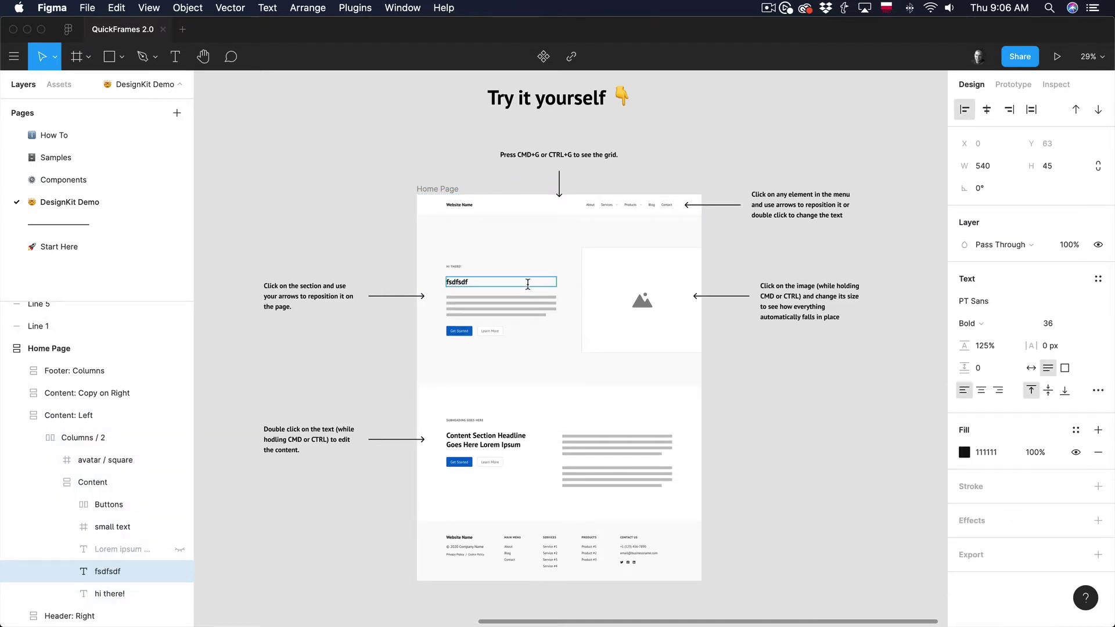
{"action": "key", "text": "Escape"}
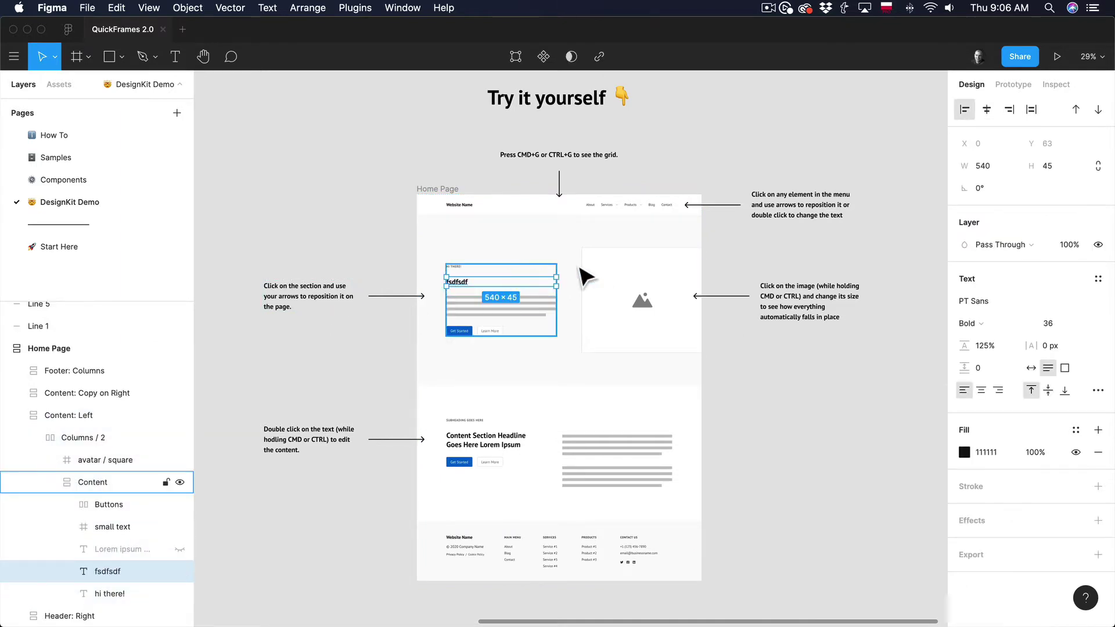
{"action": "left_click", "coordinate": [609, 383]}
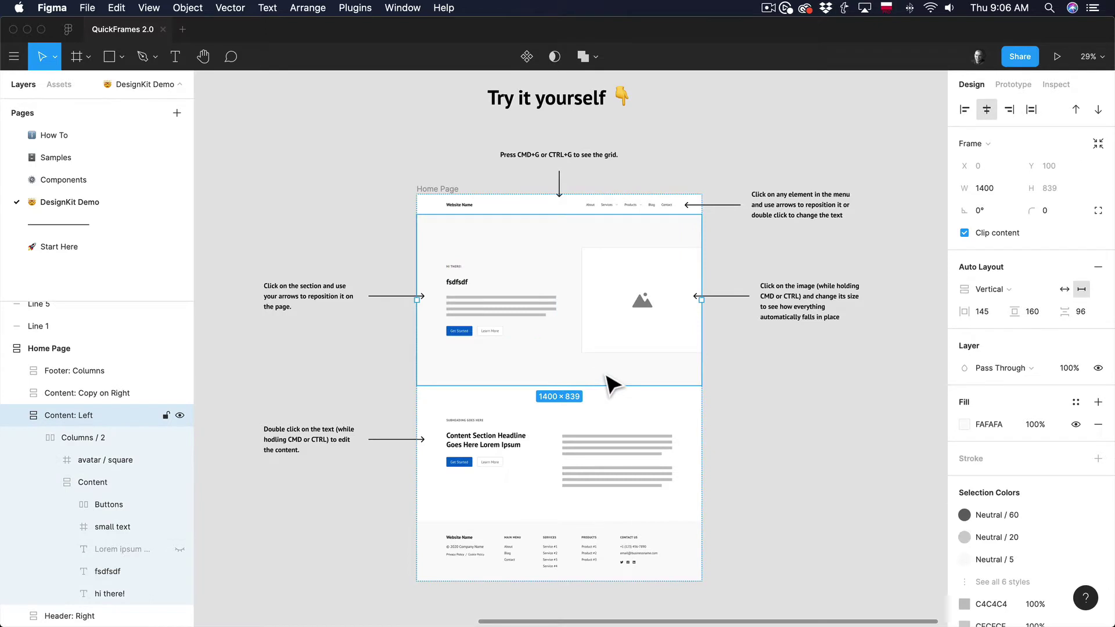
Examine the DesignKit frame and the link behind its "Watch Demo and Get DesignKit Now" text.
{"action": "scroll", "coordinate": [612, 384], "scroll_direction": "down", "scroll_amount": 3}
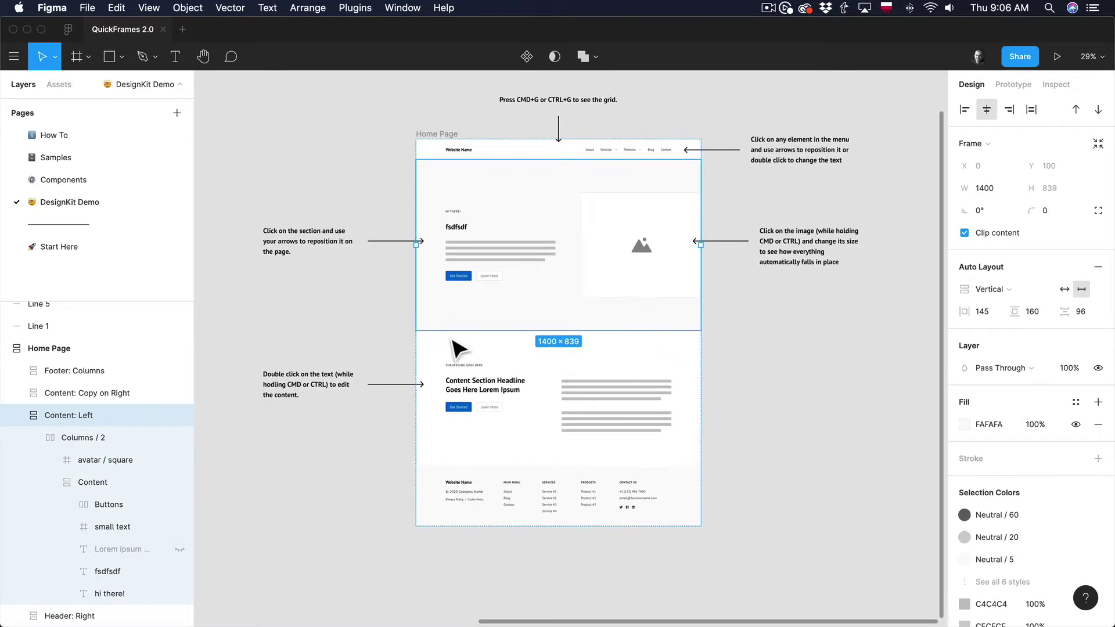
{"action": "key", "text": "minus"}
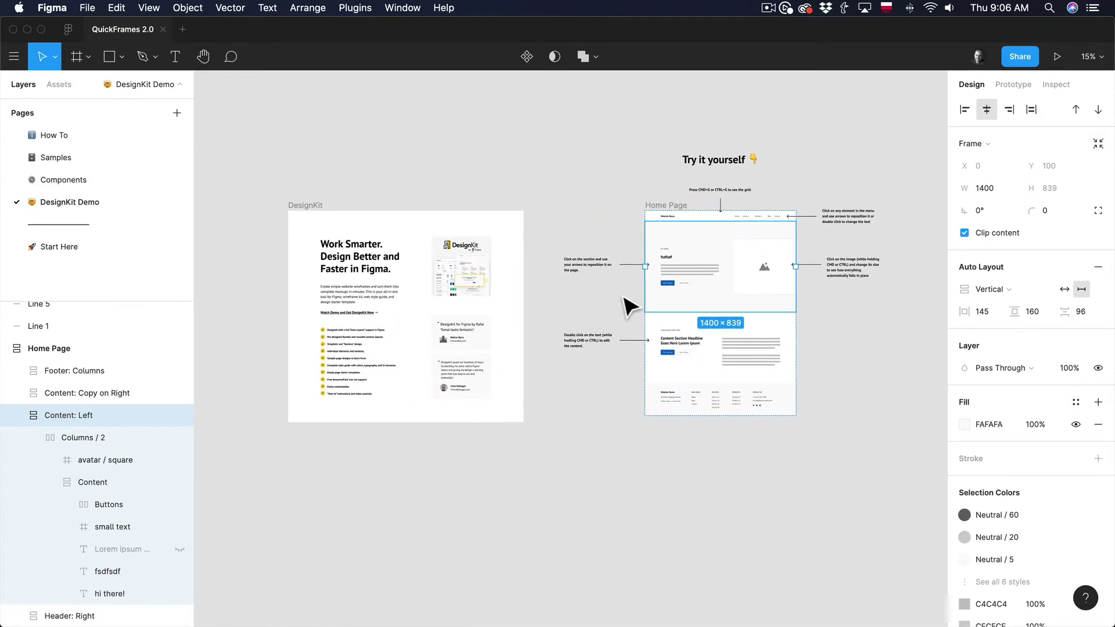
{"action": "scroll", "coordinate": [298, 325], "scroll_direction": "up", "scroll_amount": 3}
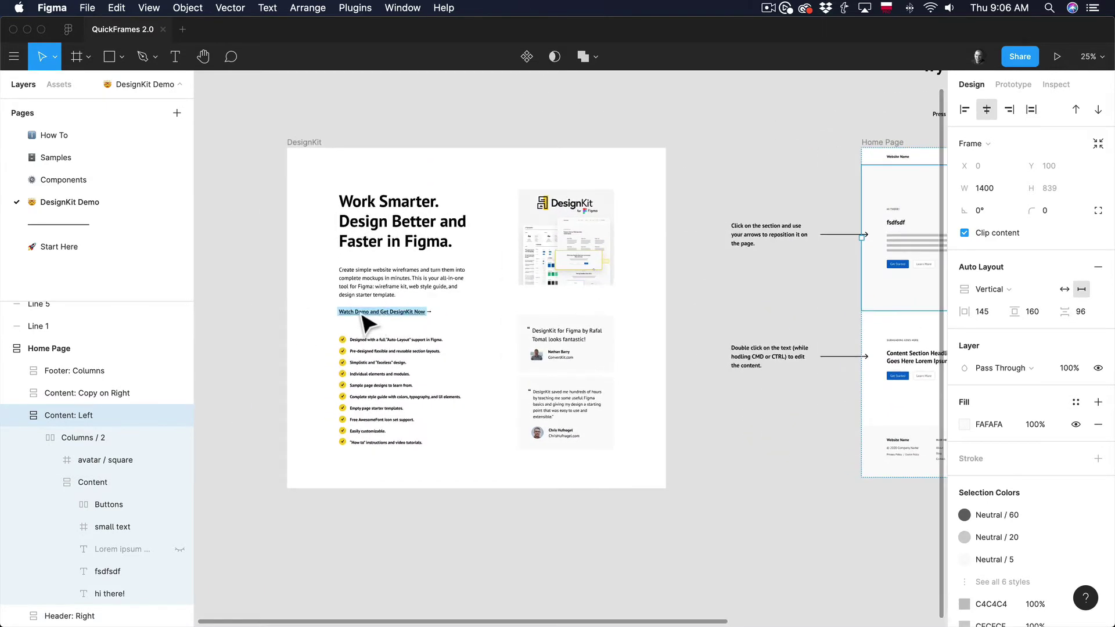
{"action": "mouse_move", "coordinate": [356, 312]}
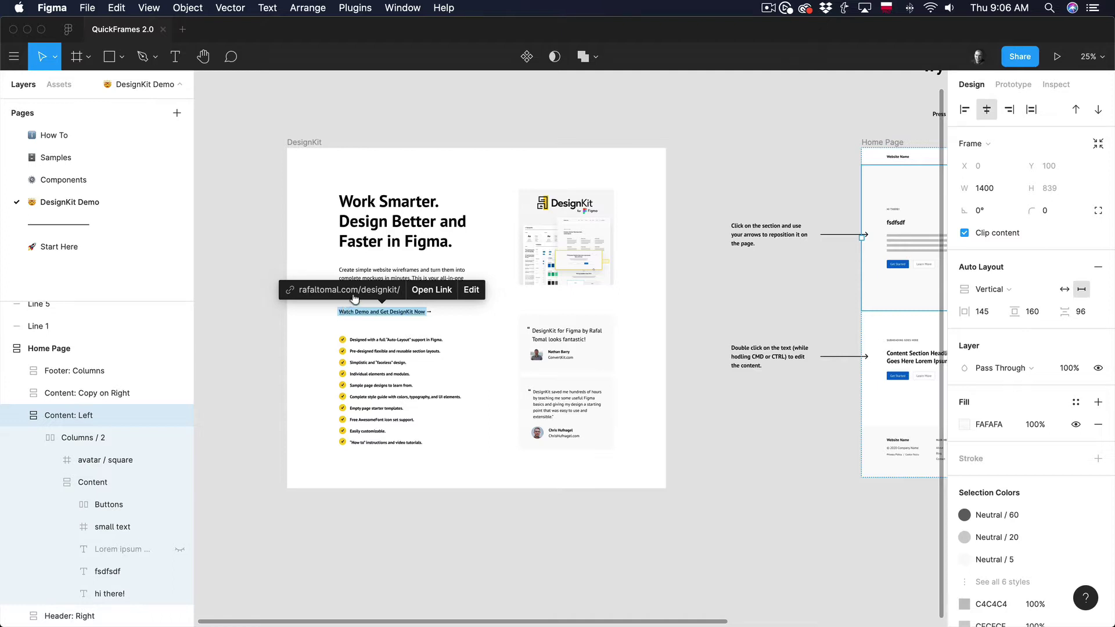
{"action": "left_click", "coordinate": [491, 336]}
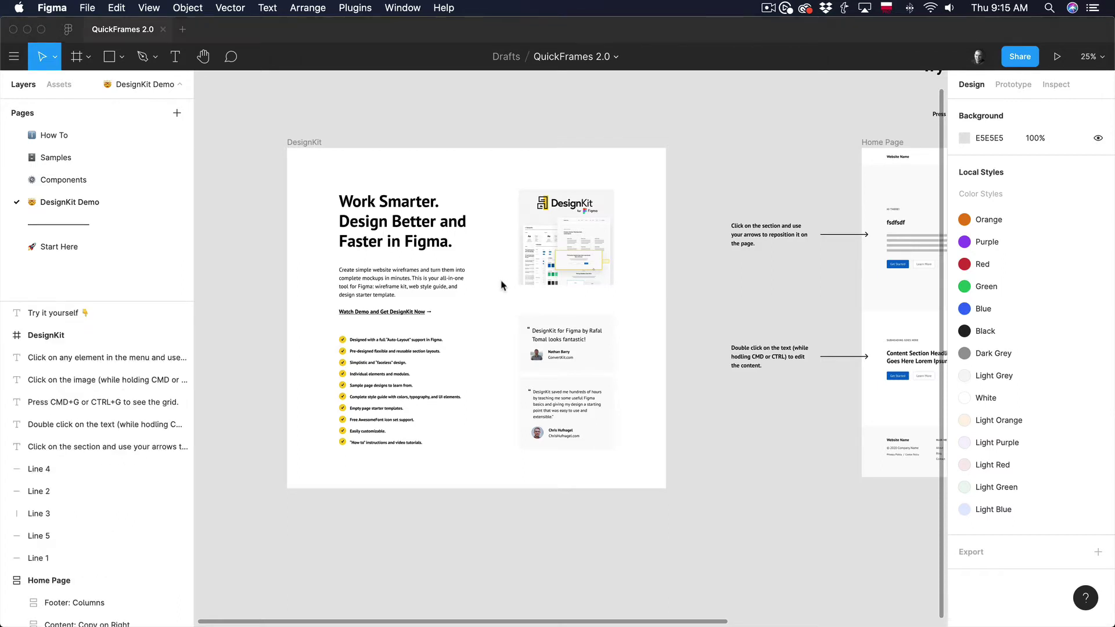
Open the Start Here page and examine the Starting Templates frame from the legend and navigation down to the sample flows.
{"action": "left_click", "coordinate": [63, 247]}
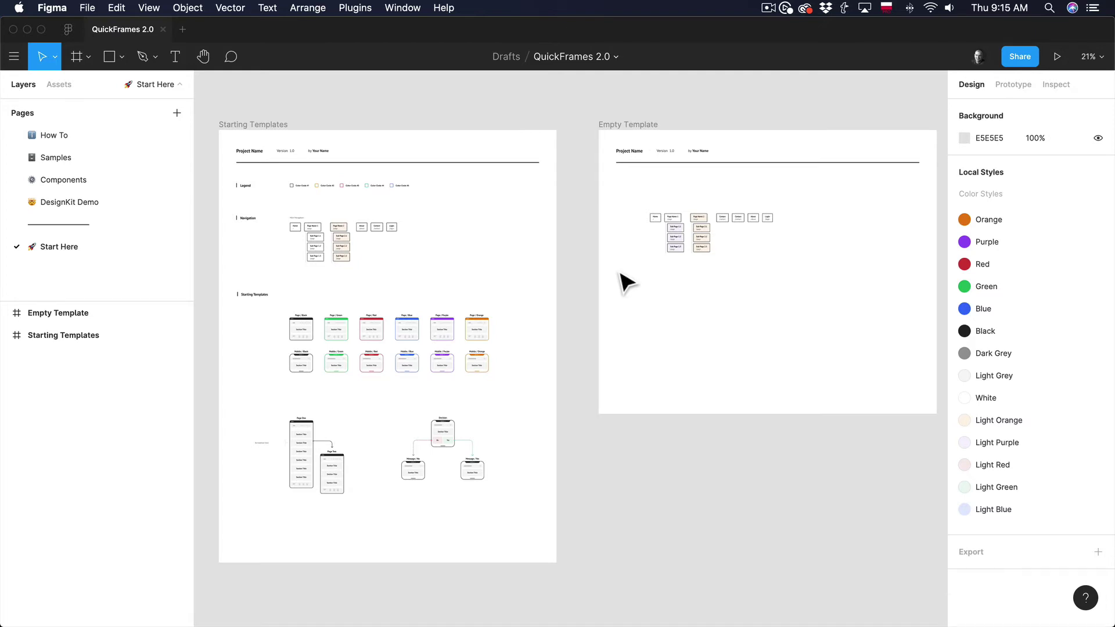
{"action": "scroll", "coordinate": [625, 281], "scroll_direction": "left", "scroll_amount": 3}
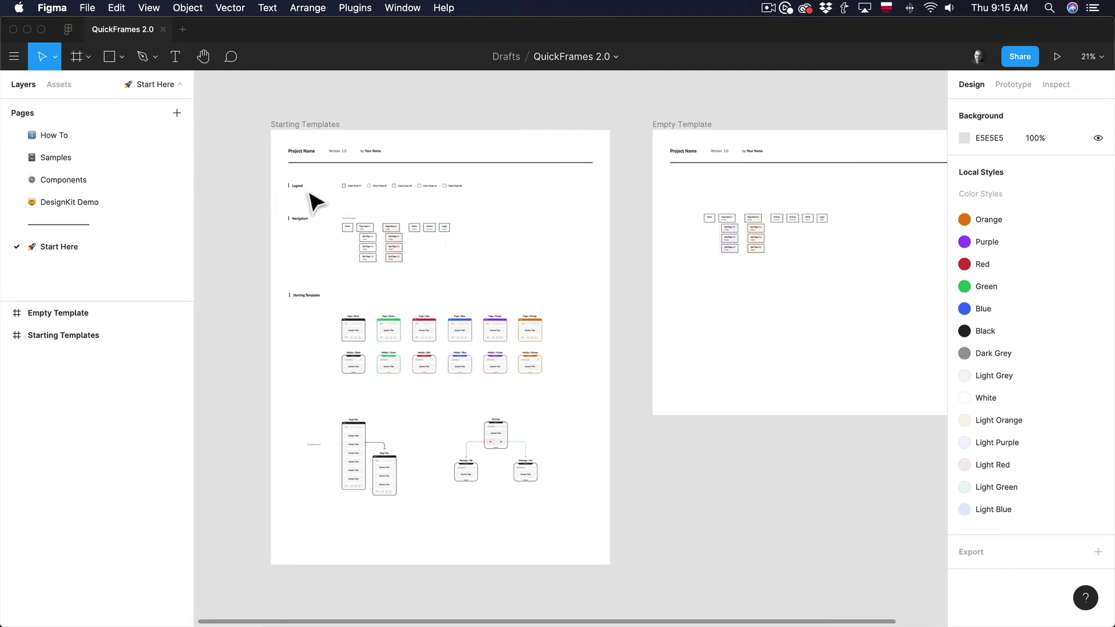
{"action": "scroll", "coordinate": [311, 200], "scroll_direction": "up", "scroll_amount": 3}
{"action": "scroll", "coordinate": [317, 203], "scroll_direction": "up", "scroll_amount": 1}
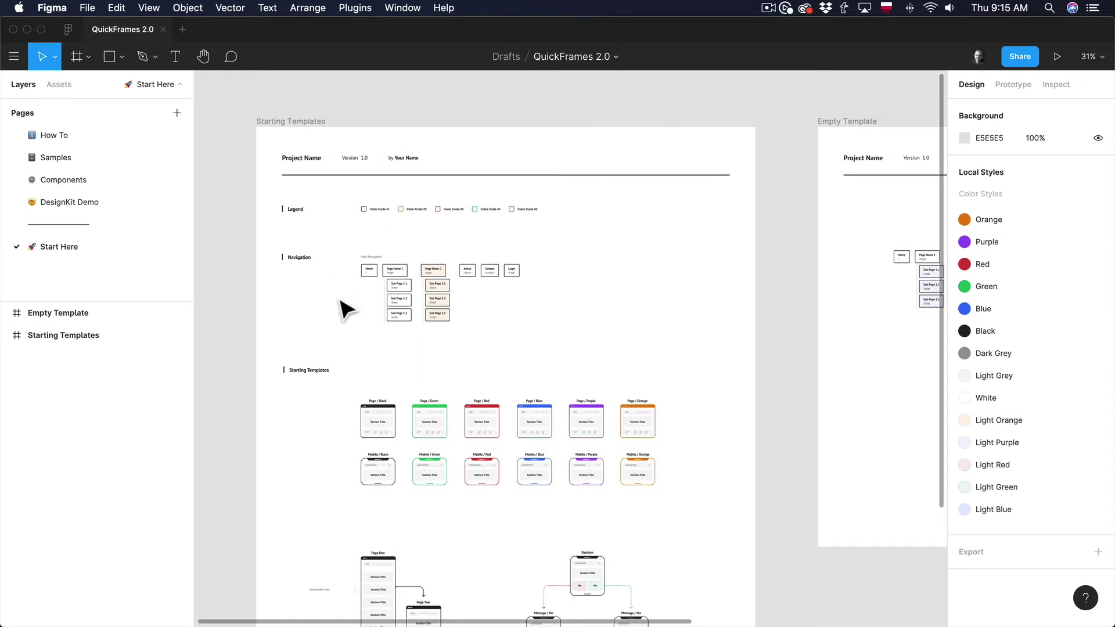
{"action": "scroll", "coordinate": [341, 308], "scroll_direction": "up", "scroll_amount": 2}
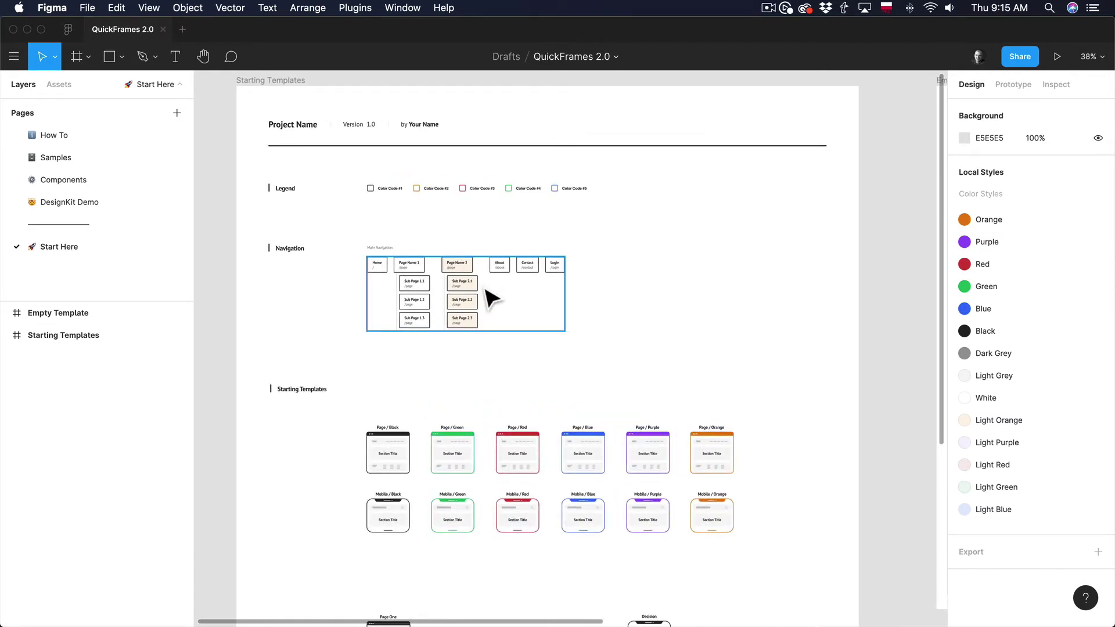
{"action": "scroll", "coordinate": [490, 293], "scroll_direction": "down", "scroll_amount": 5}
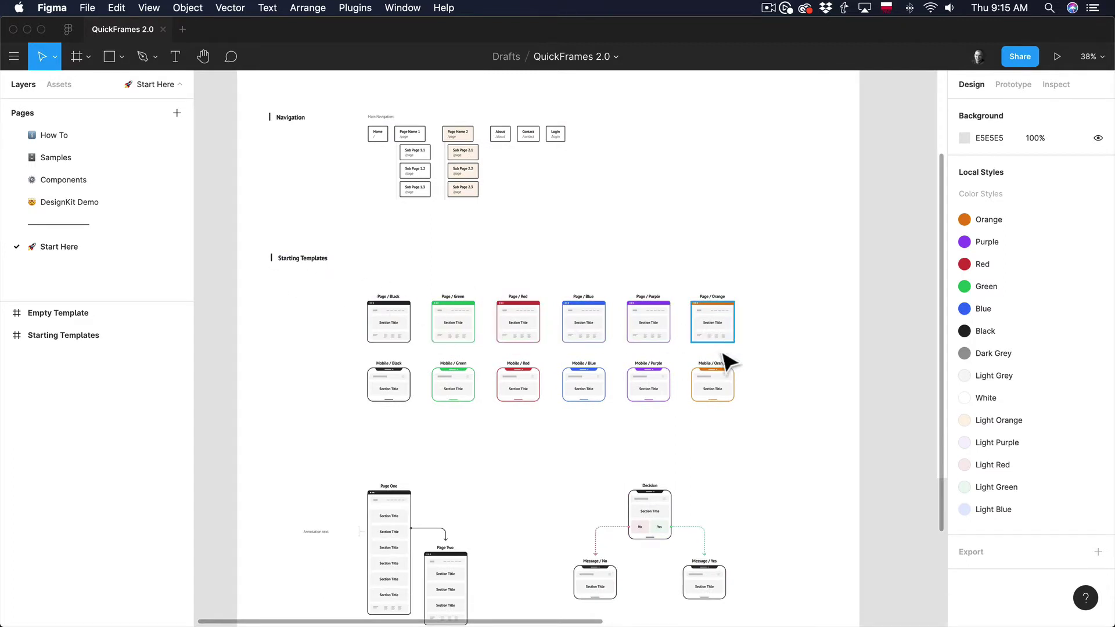
{"action": "scroll", "coordinate": [395, 389], "scroll_direction": "down", "scroll_amount": 2}
{"action": "scroll", "coordinate": [398, 386], "scroll_direction": "down", "scroll_amount": 3}
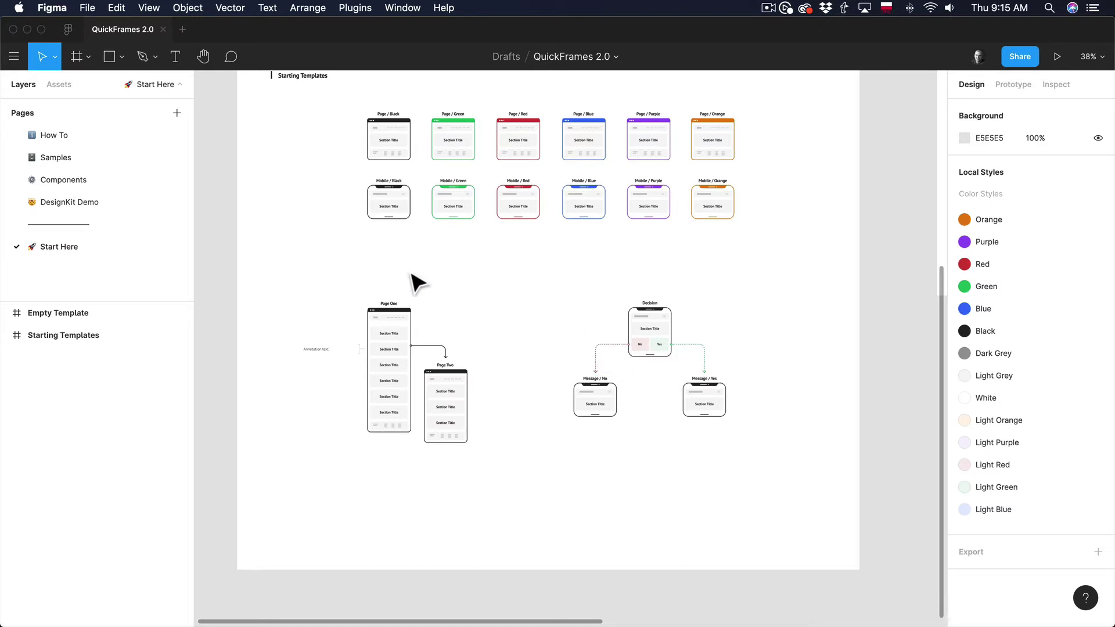
Duplicate the Page One and Page Two flow with its connecting arrow from Starting Templates into the Empty Template frame, below the navigation.
{"action": "left_click_drag", "start_coordinate": [295, 269], "coordinate": [526, 463]}
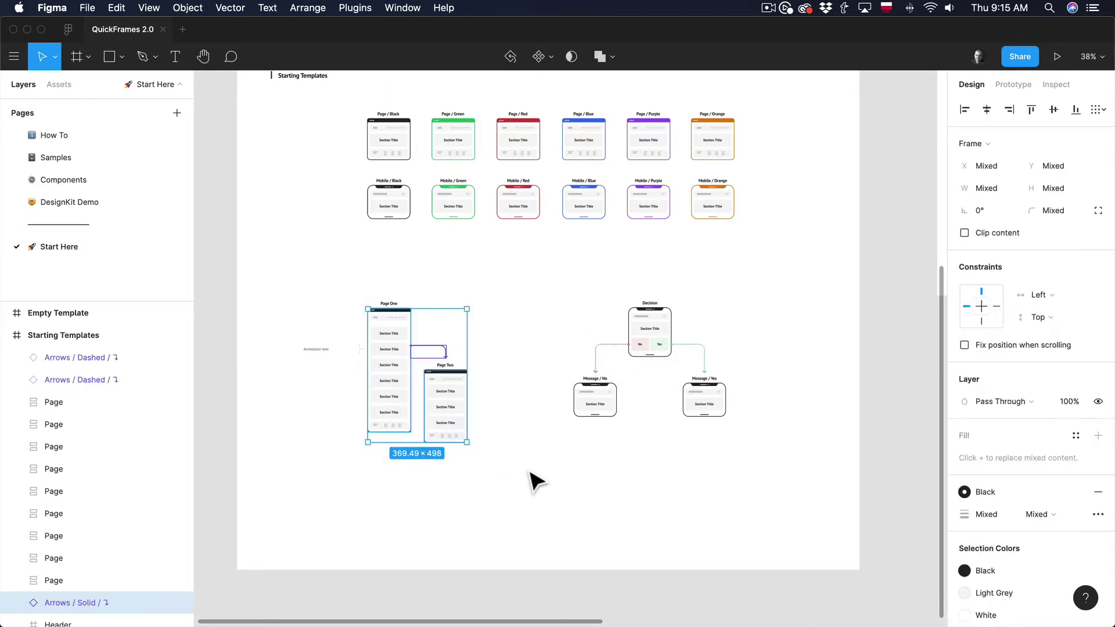
{"action": "scroll", "coordinate": [506, 348], "scroll_direction": "down", "scroll_amount": 3}
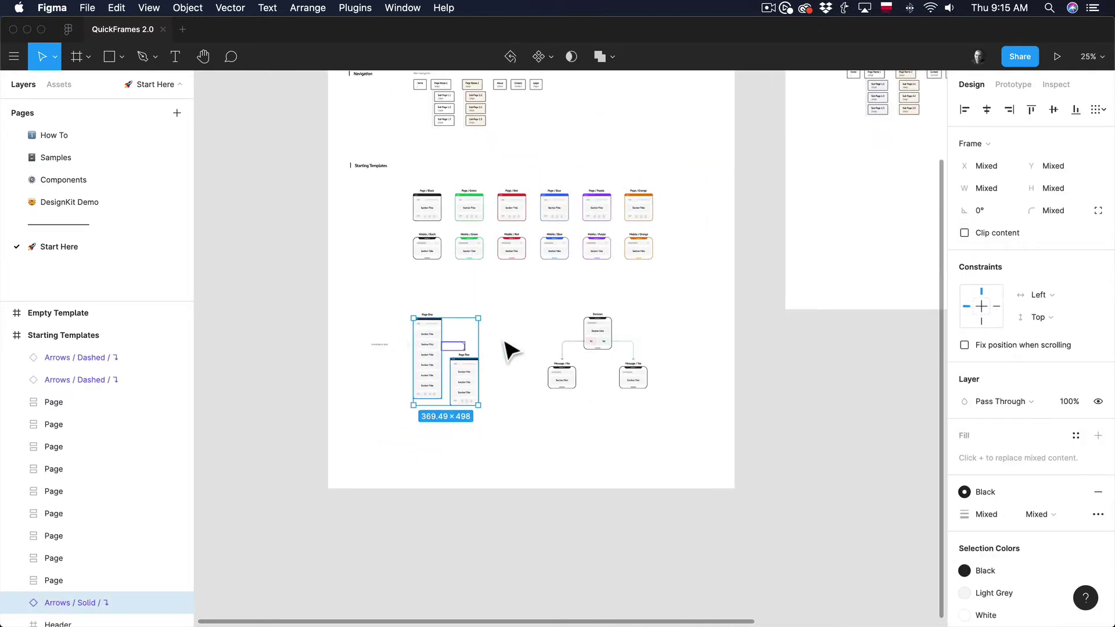
{"action": "scroll", "coordinate": [506, 348], "scroll_direction": "right", "scroll_amount": 3}
{"action": "scroll", "coordinate": [508, 350], "scroll_direction": "up", "scroll_amount": 3}
{"action": "scroll", "coordinate": [506, 349], "scroll_direction": "down", "scroll_amount": 3}
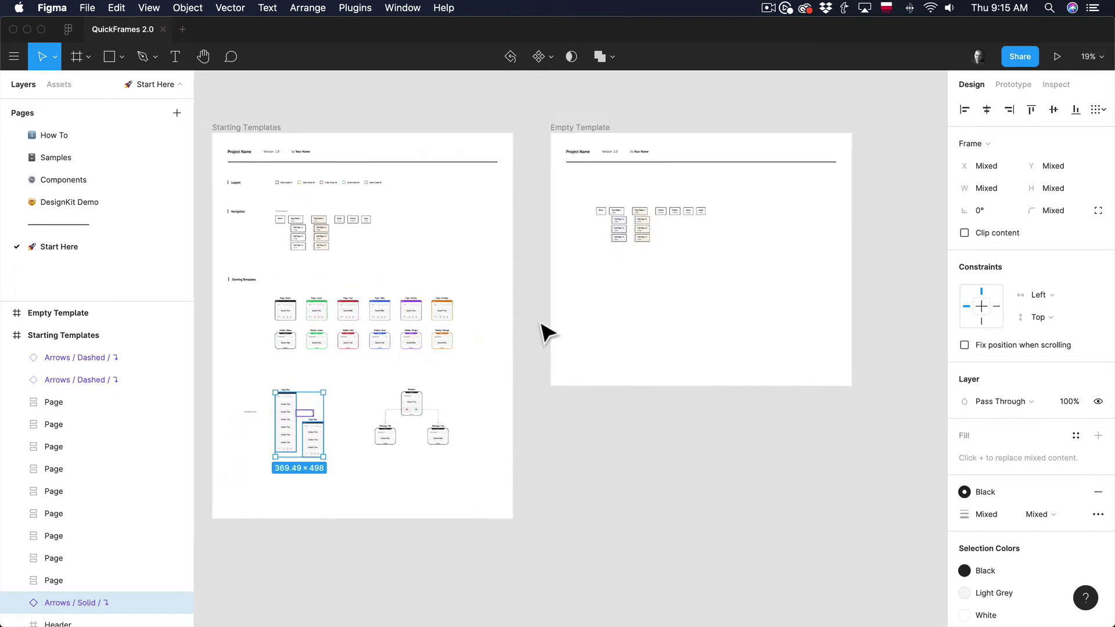
{"action": "mouse_move", "coordinate": [301, 443]}
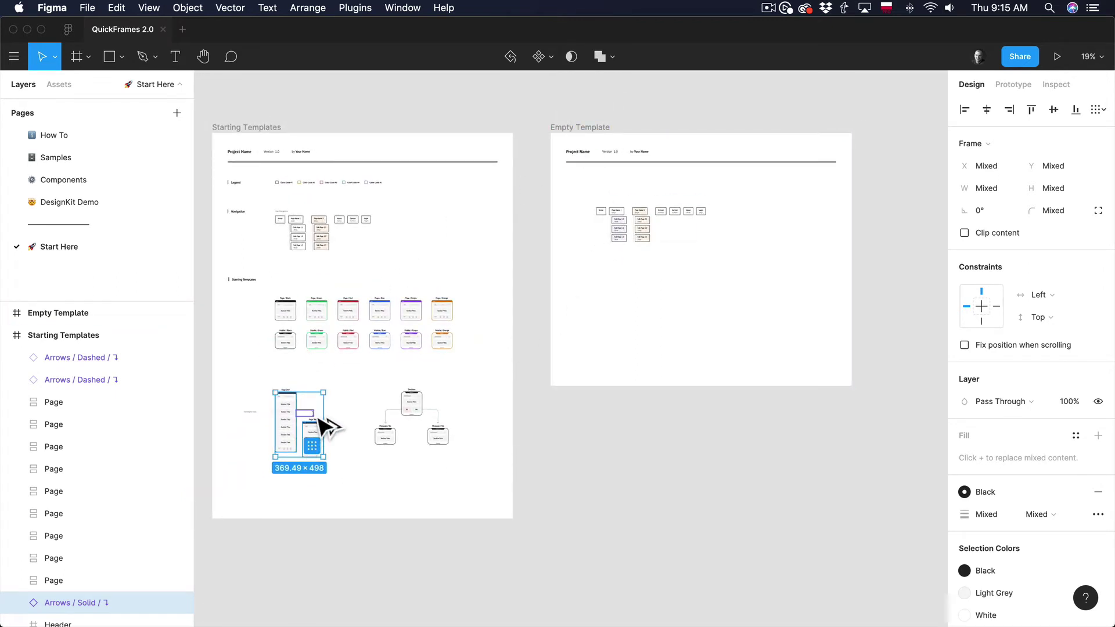
{"action": "left_click_drag", "start_coordinate": [320, 420], "coordinate": [658, 300]}
{"action": "left_click", "coordinate": [728, 301]}
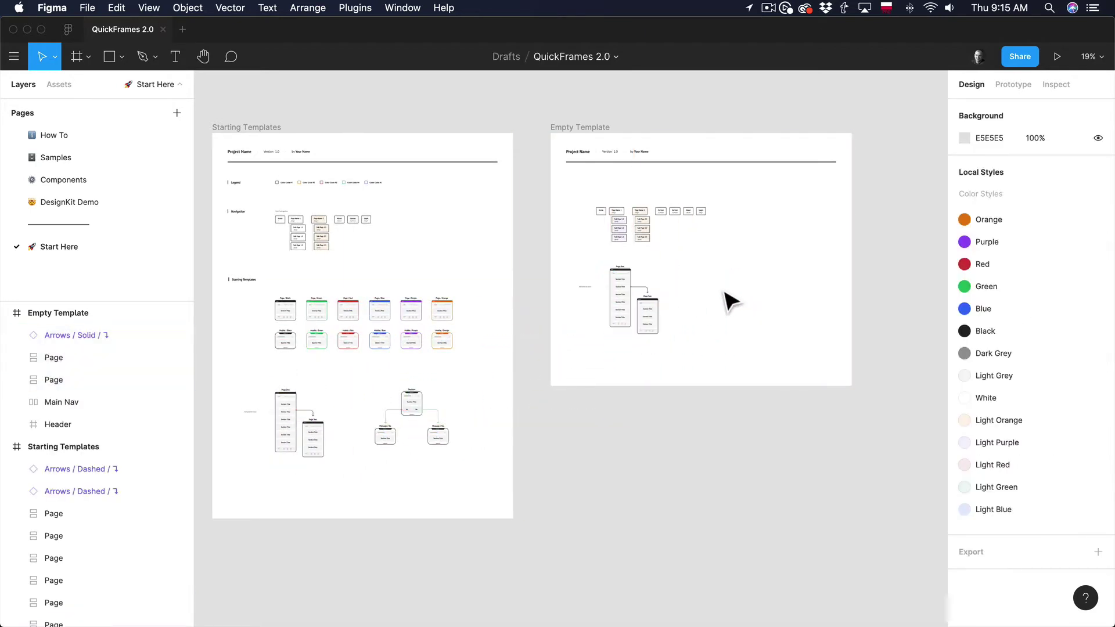
Move the copied Page One and Page Two flow slightly further down in the Empty Template frame.
{"action": "scroll", "coordinate": [728, 300], "scroll_direction": "up", "scroll_amount": 5}
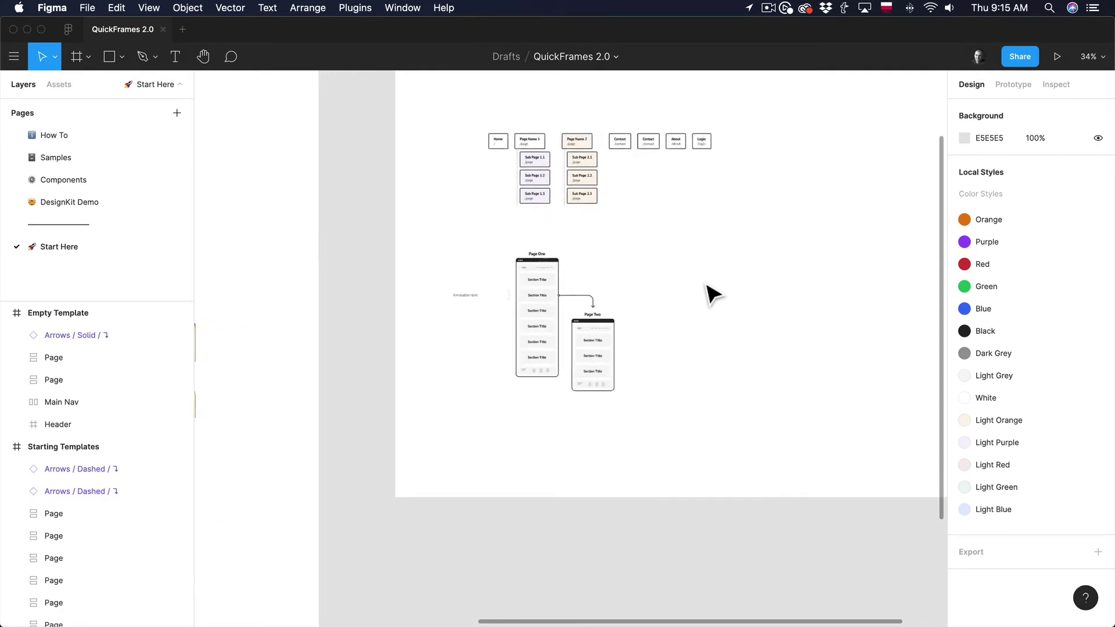
{"action": "scroll", "coordinate": [713, 295], "scroll_direction": "right", "scroll_amount": 4}
{"action": "scroll", "coordinate": [713, 295], "scroll_direction": "up", "scroll_amount": 4}
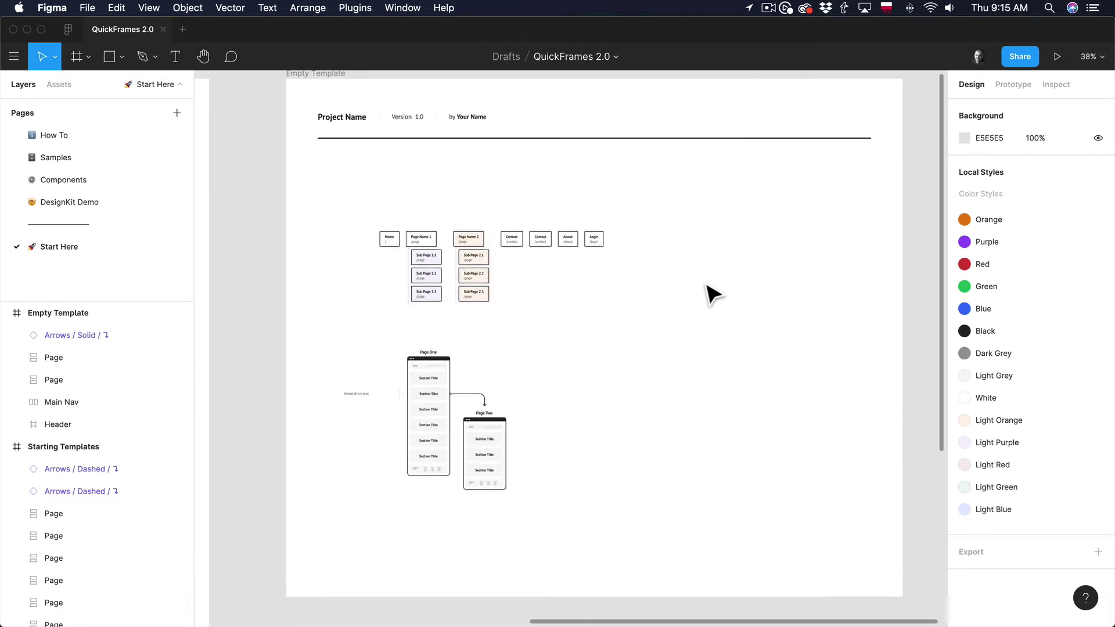
{"action": "scroll", "coordinate": [713, 295], "scroll_direction": "down", "scroll_amount": 1}
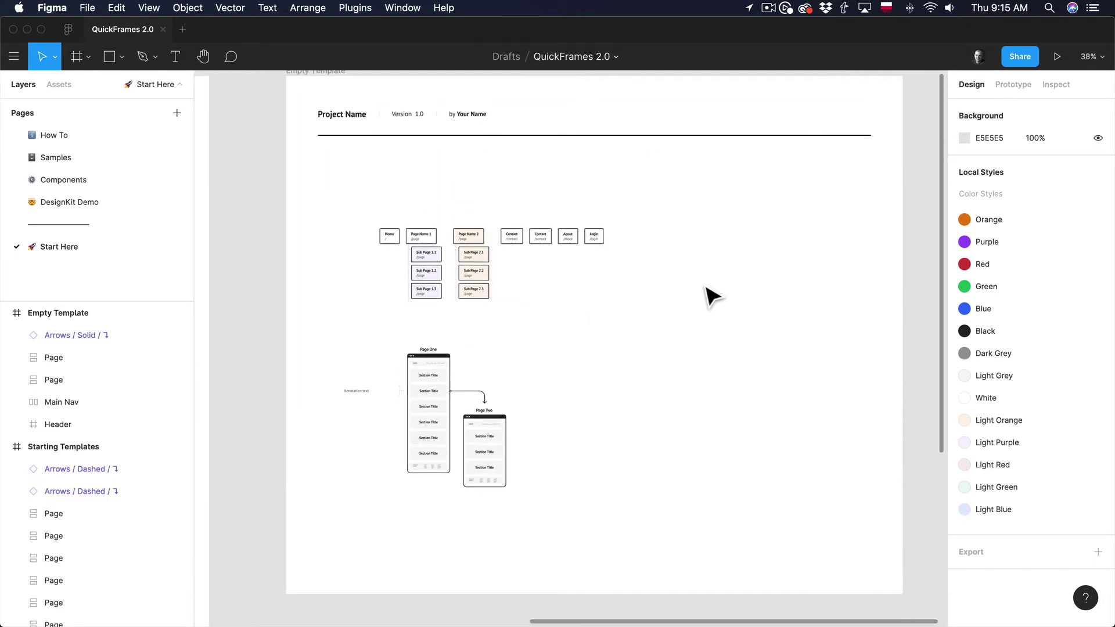
{"action": "scroll", "coordinate": [664, 298], "scroll_direction": "down", "scroll_amount": 4}
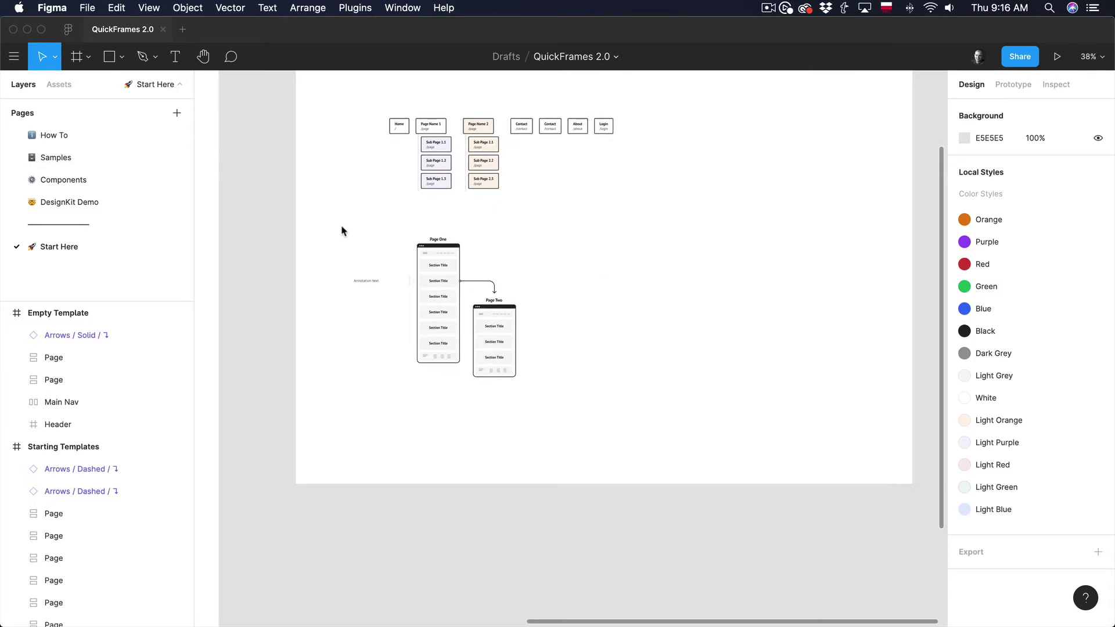
{"action": "left_click_drag", "start_coordinate": [576, 419], "coordinate": [336, 212]}
{"action": "left_click_drag", "start_coordinate": [455, 294], "coordinate": [446, 317]}
{"action": "left_click", "coordinate": [528, 319]}
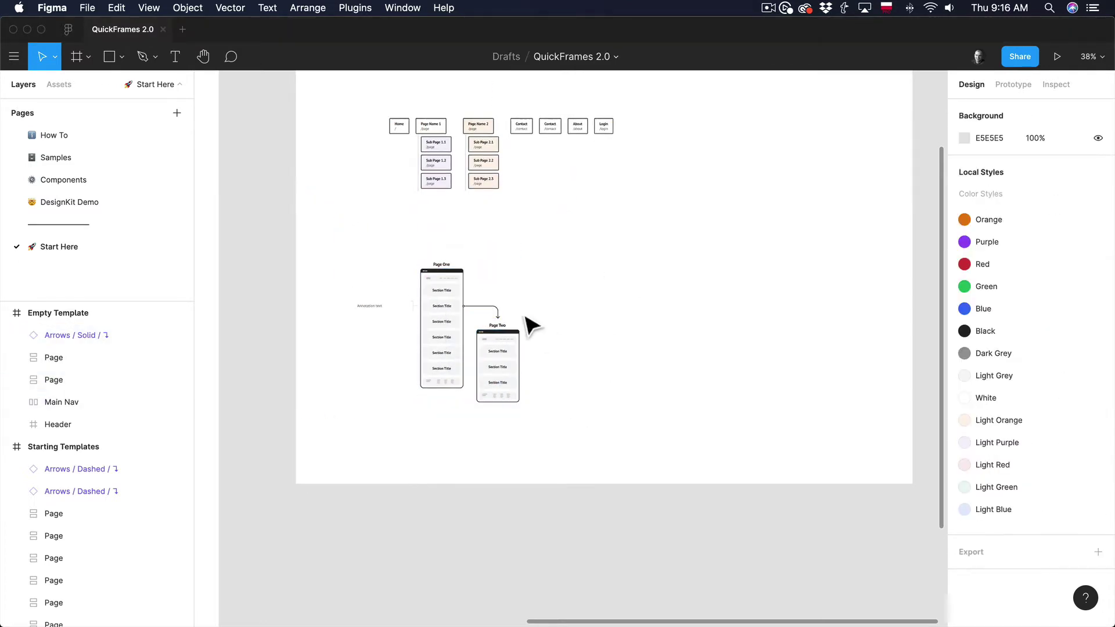
Retitle the first two sections of the copied Page One wireframe "Hero Section" and "About Section".
{"action": "scroll", "coordinate": [418, 304], "scroll_direction": "up", "scroll_amount": 5}
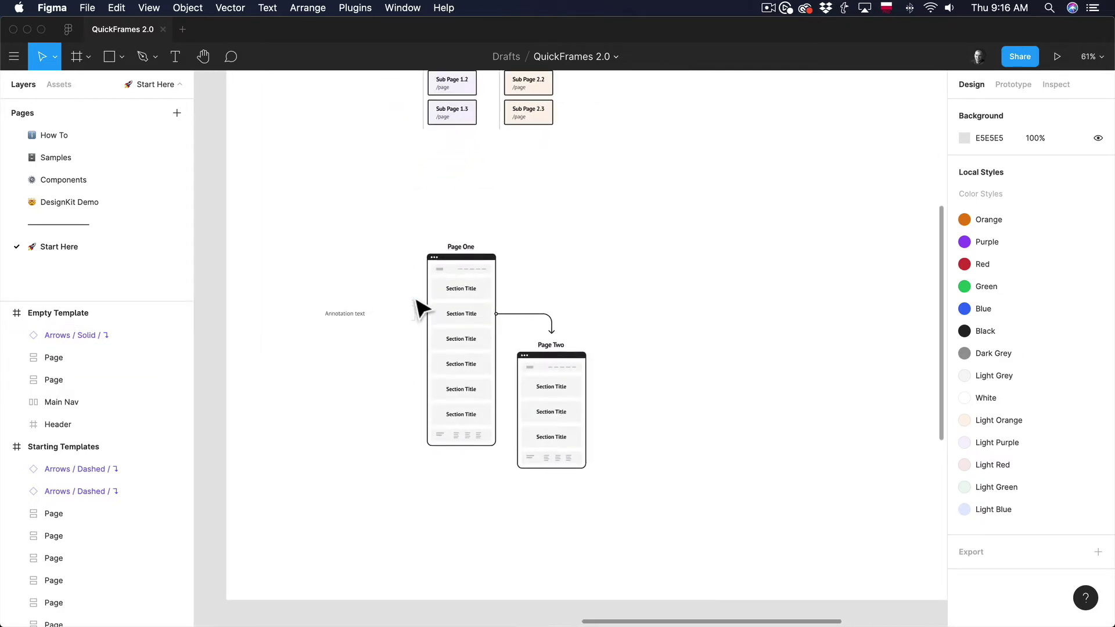
{"action": "scroll", "coordinate": [418, 307], "scroll_direction": "up", "scroll_amount": 2}
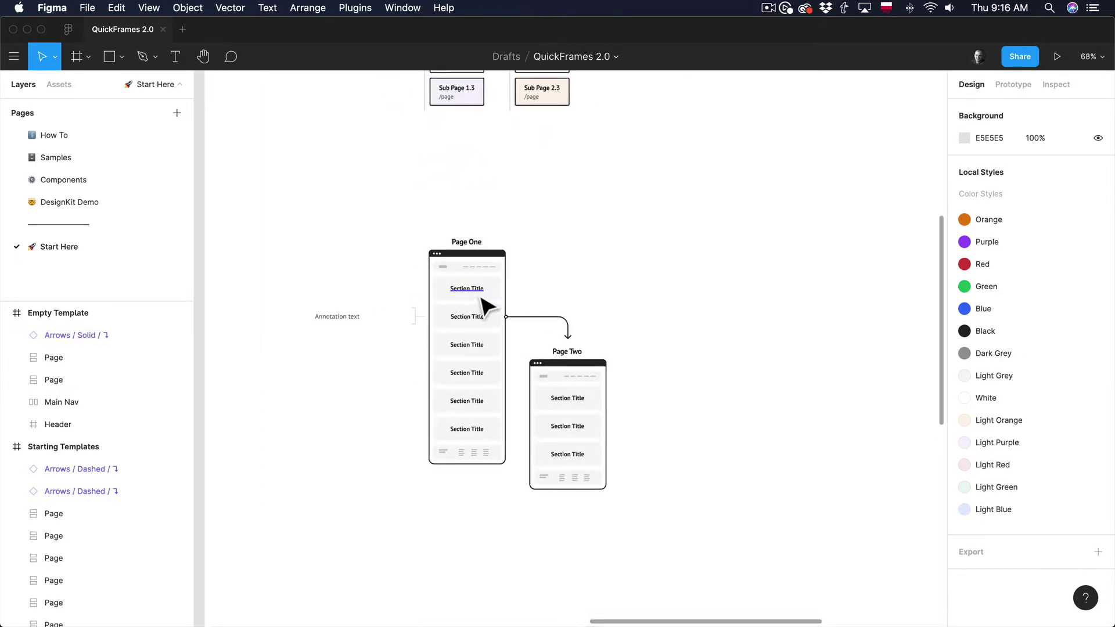
{"action": "scroll", "coordinate": [381, 309], "scroll_direction": "up", "scroll_amount": 2}
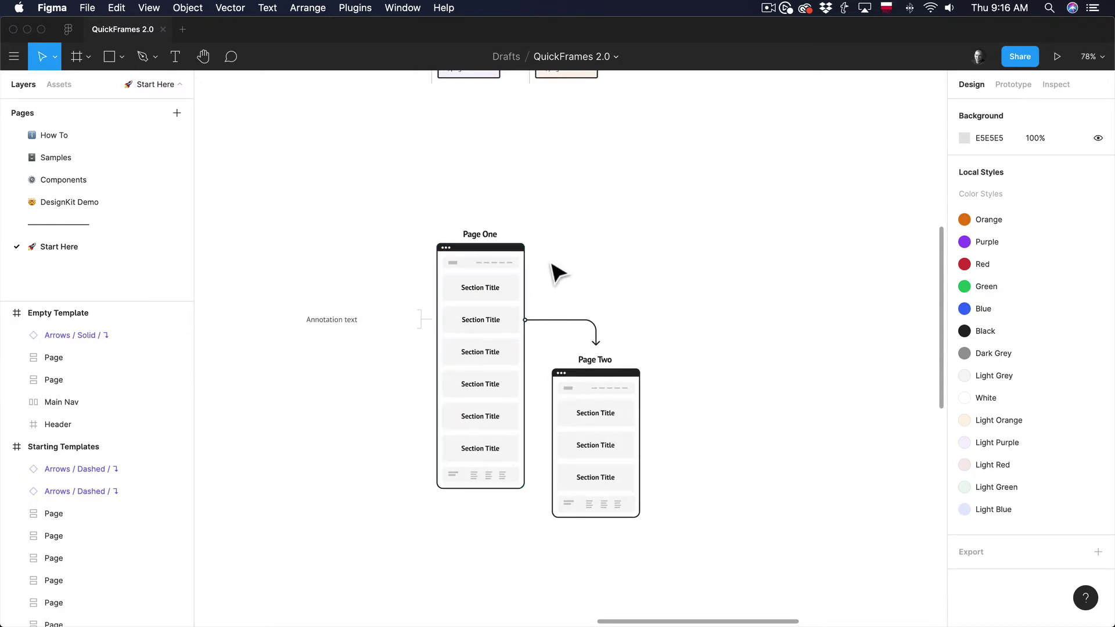
{"action": "left_click", "coordinate": [514, 287]}
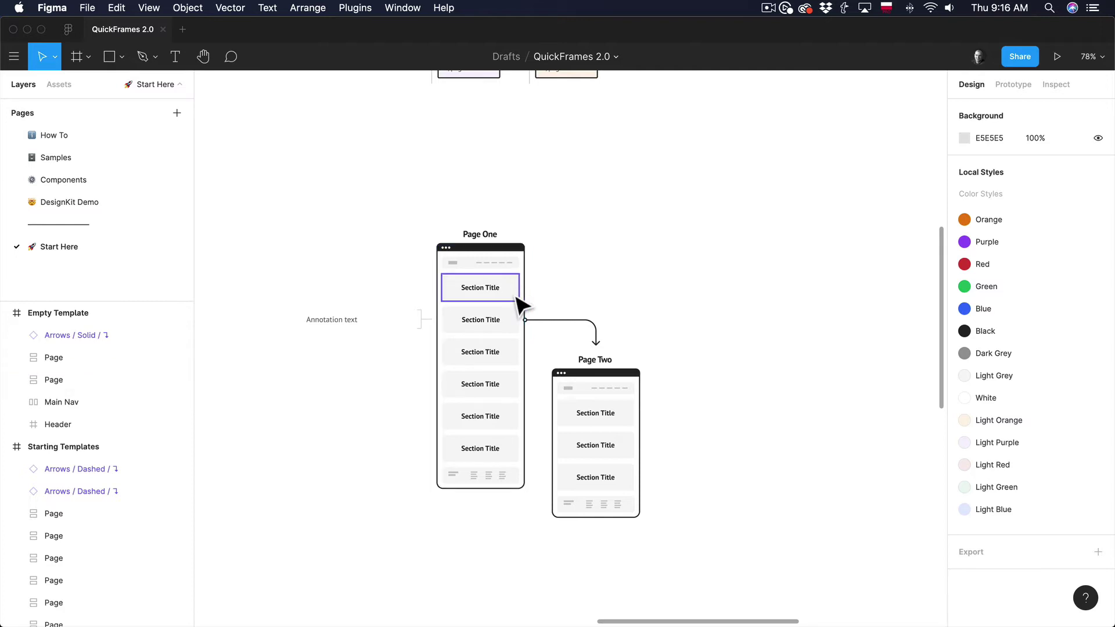
{"action": "double_click", "coordinate": [470, 286]}
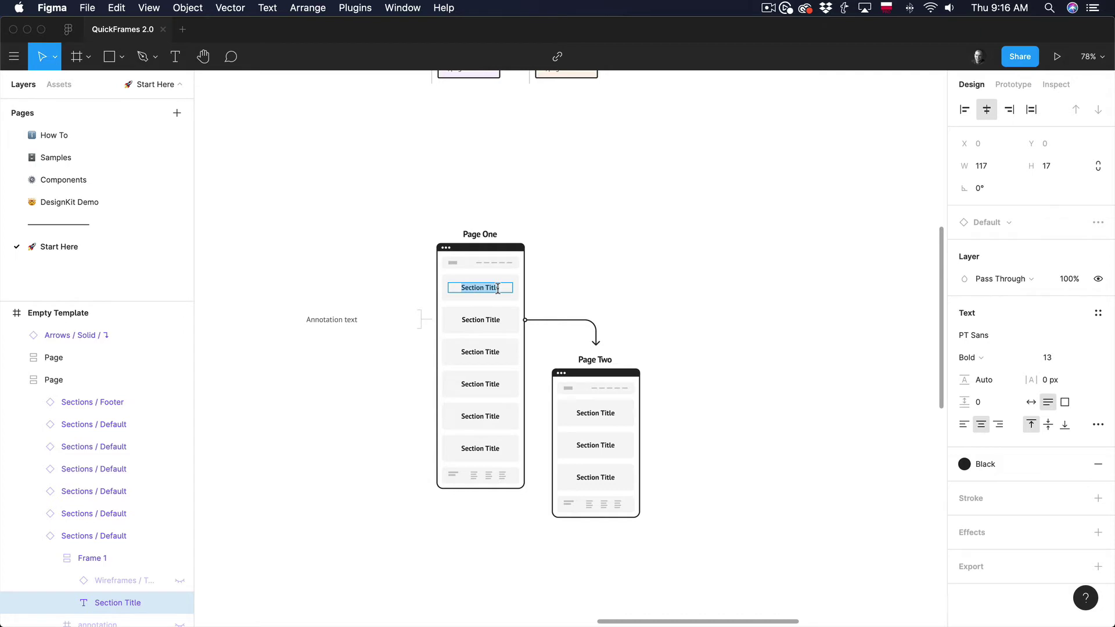
{"action": "type", "text": "Hero Section"}
{"action": "double_click", "coordinate": [480, 319]}
{"action": "type", "text": "About"}
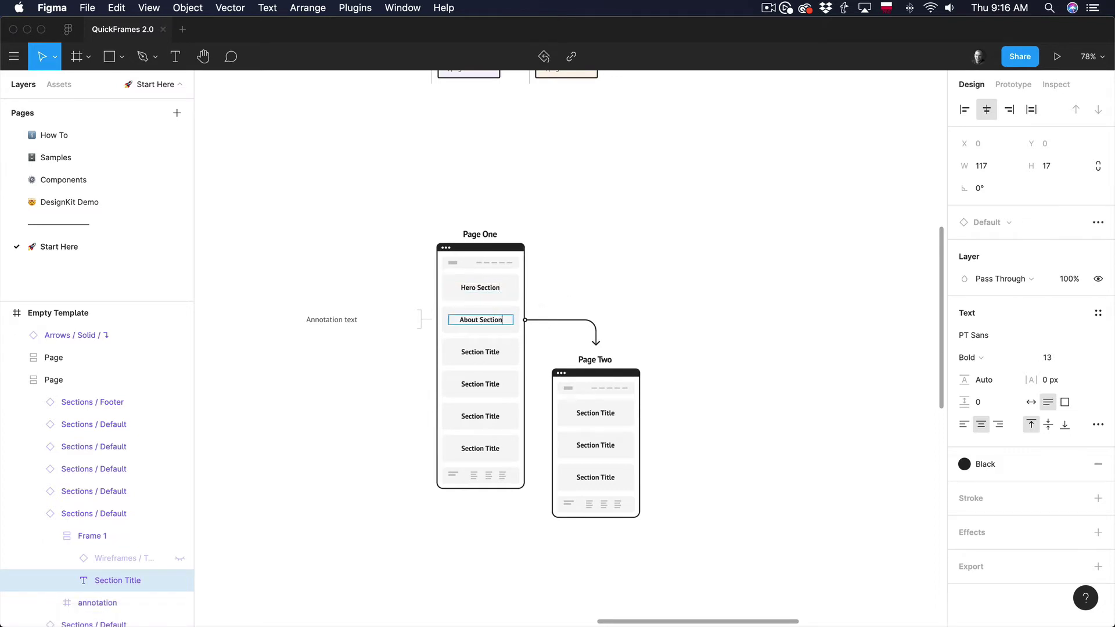
Retitle the third and fourth sections of the Page One wireframe "Blog" and "Final CTA".
{"action": "double_click", "coordinate": [485, 352]}
{"action": "type", "text": "Blog"}
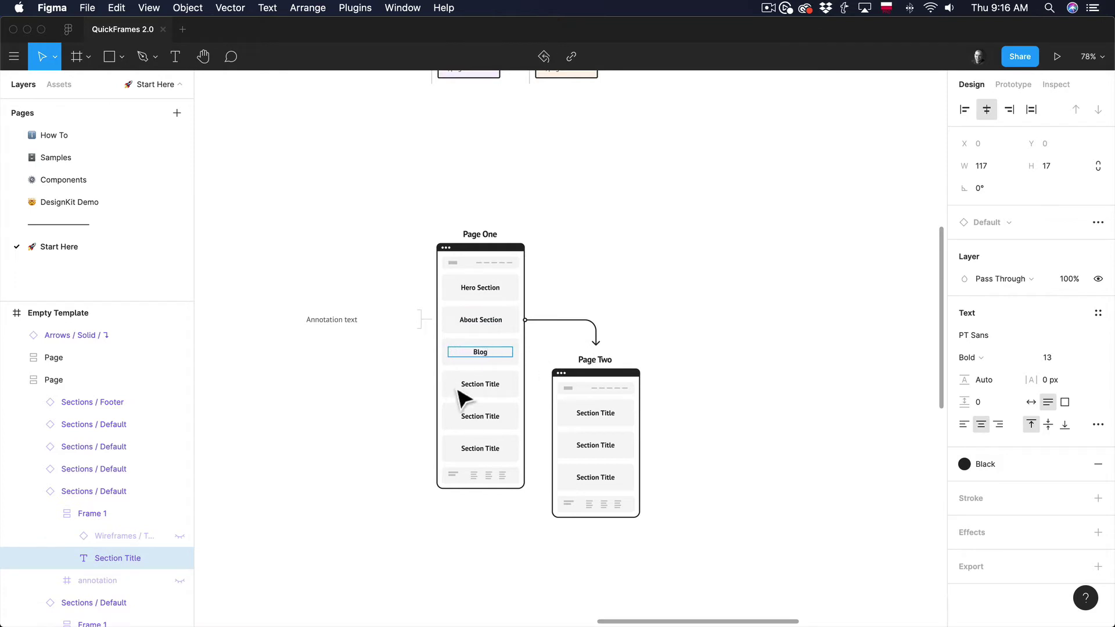
{"action": "left_click", "coordinate": [495, 386]}
{"action": "double_click", "coordinate": [486, 384]}
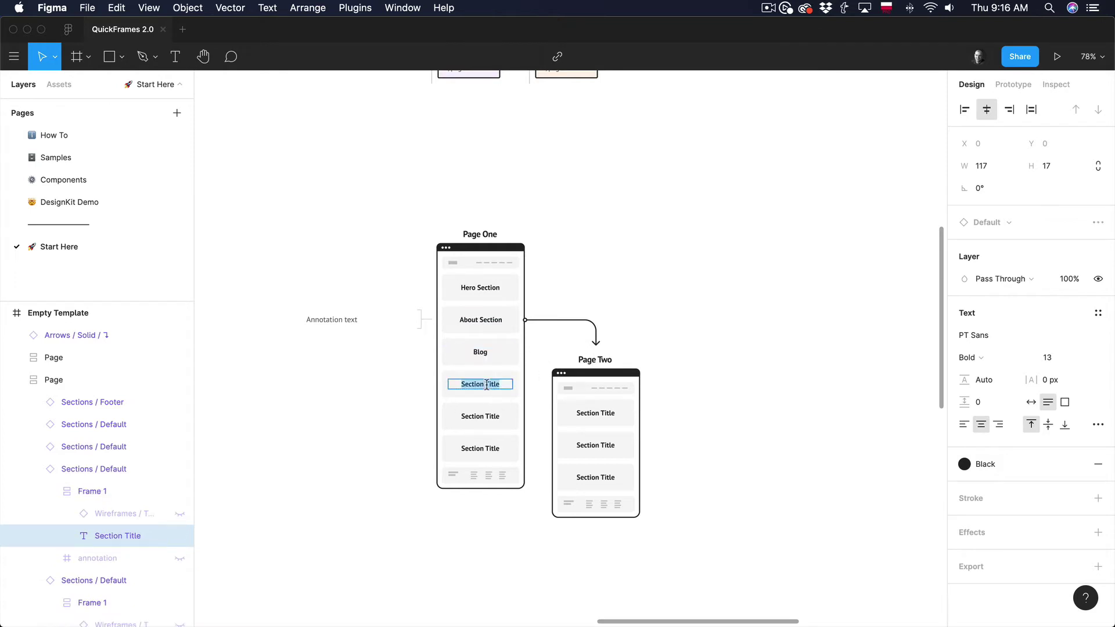
{"action": "type", "text": "Final CTA"}
Delete the two remaining "Section Title" blocks beneath Final CTA in the Page One wireframe.
{"action": "left_click", "coordinate": [517, 421]}
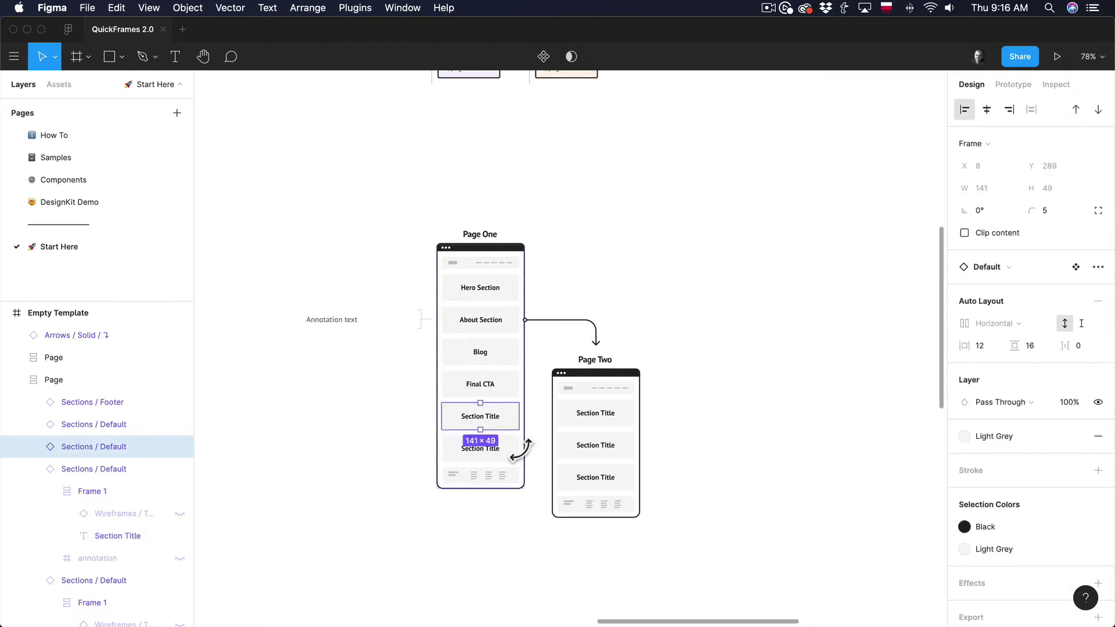
{"action": "left_click", "coordinate": [516, 451], "text": "shift"}
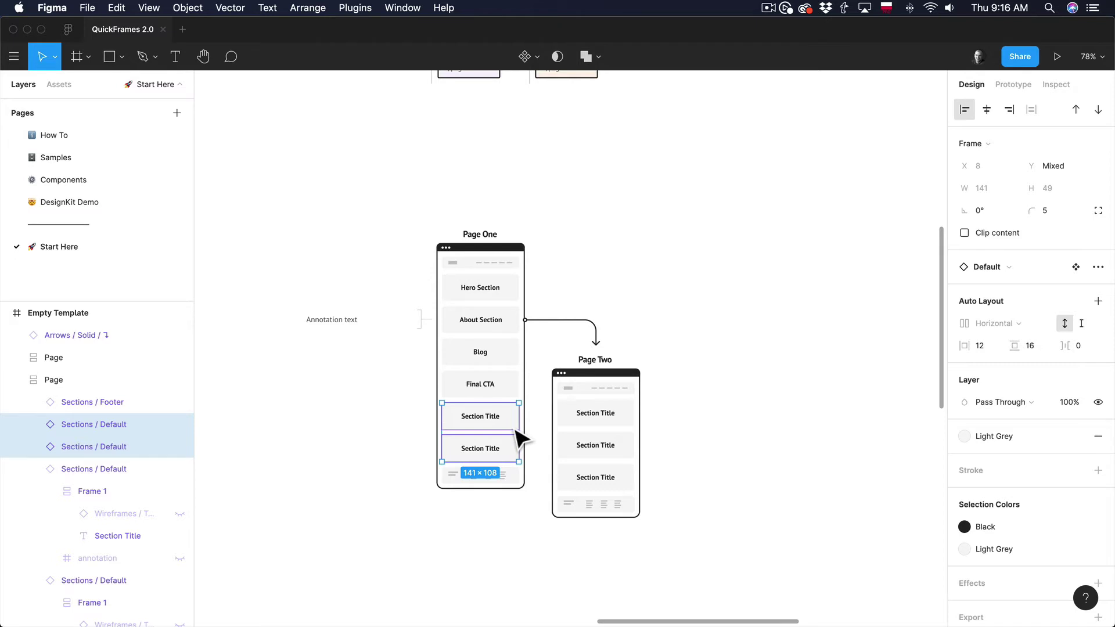
{"action": "key", "text": "Delete"}
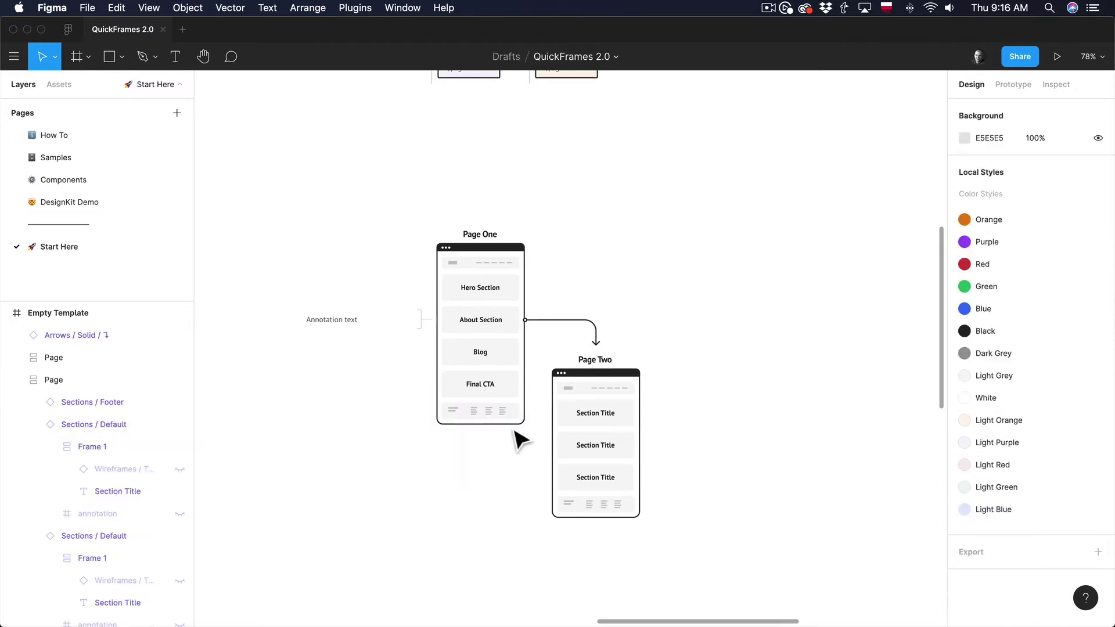
Shift the Blog section in Page One down the stack until it sits below the footer.
{"action": "scroll", "coordinate": [517, 460], "scroll_direction": "up", "scroll_amount": 1}
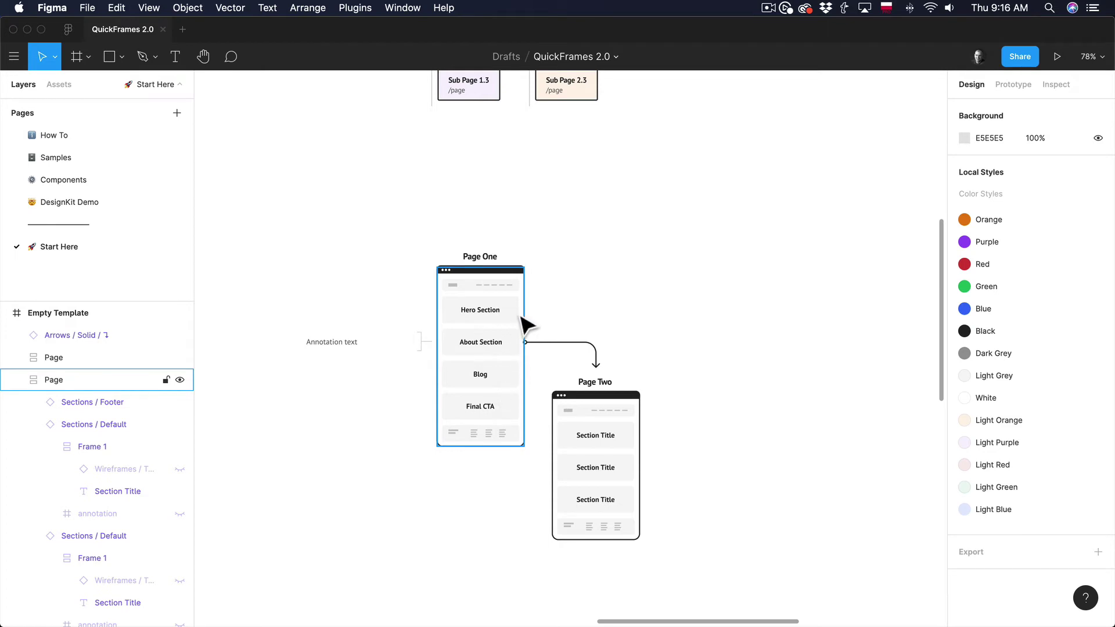
{"action": "left_click", "coordinate": [517, 376]}
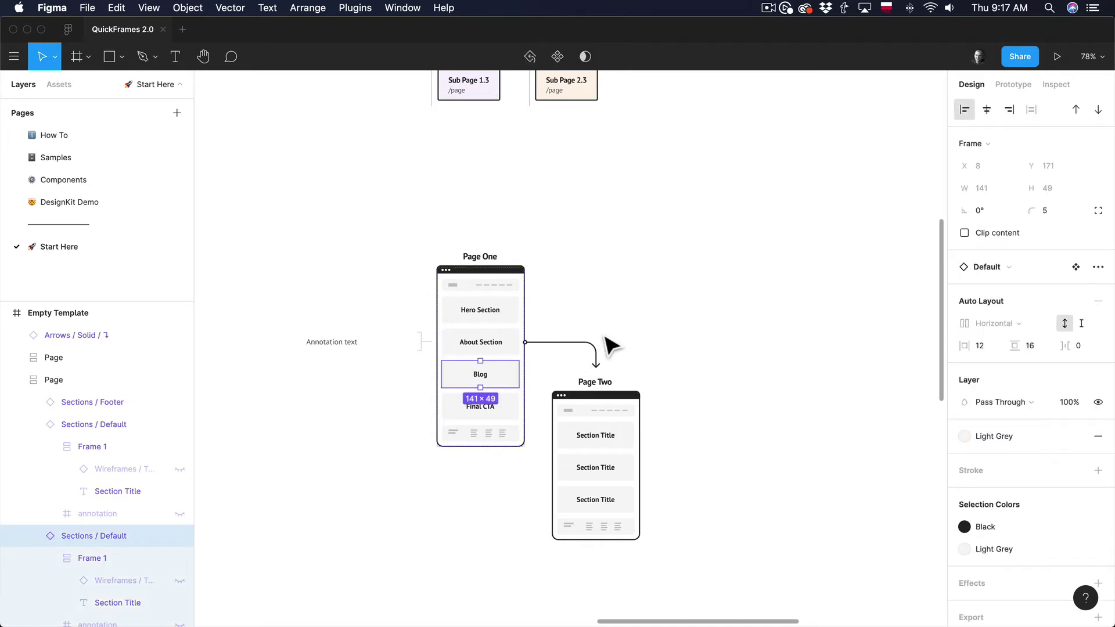
{"action": "key", "text": "Up"}
{"action": "key", "text": "Up"}
{"action": "key", "text": "Down"}
{"action": "key", "text": "Down"}
{"action": "key", "text": "Down"}
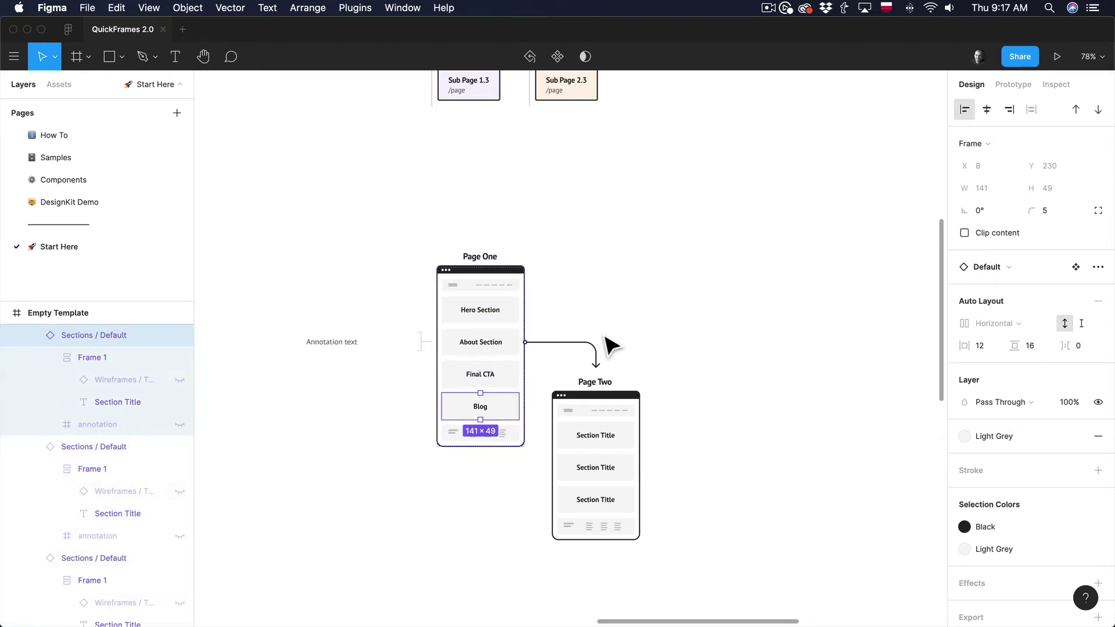
{"action": "key", "text": "Down"}
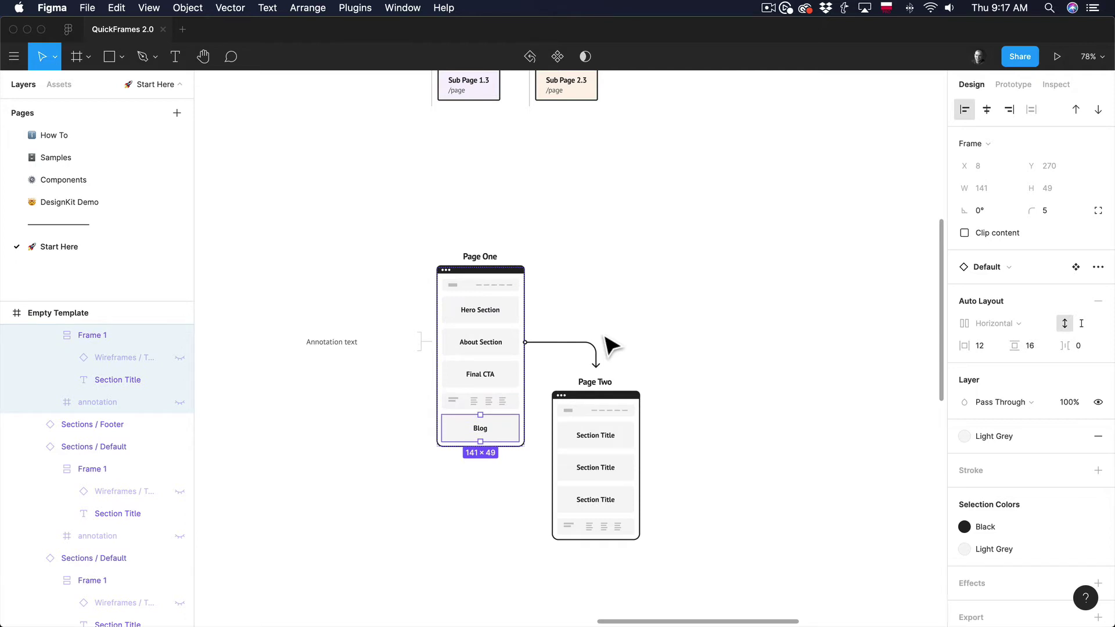
Move the Blog section up to the first slot in Page One and back between About Section and Final CTA.
{"action": "key", "text": "Up"}
{"action": "key", "text": "Up"}
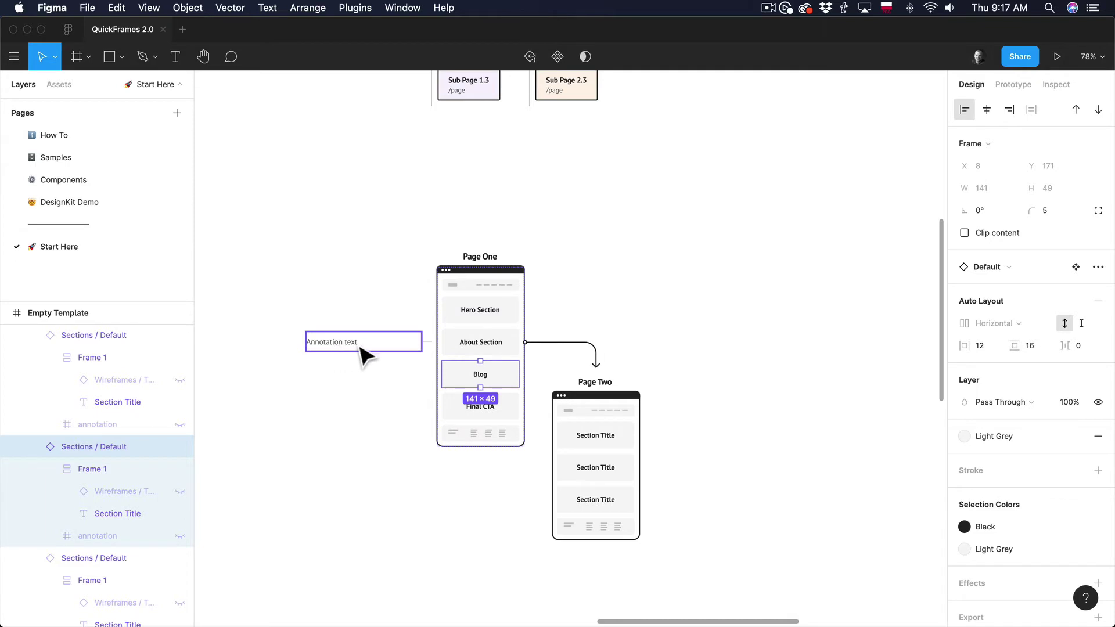
{"action": "key", "text": "Up"}
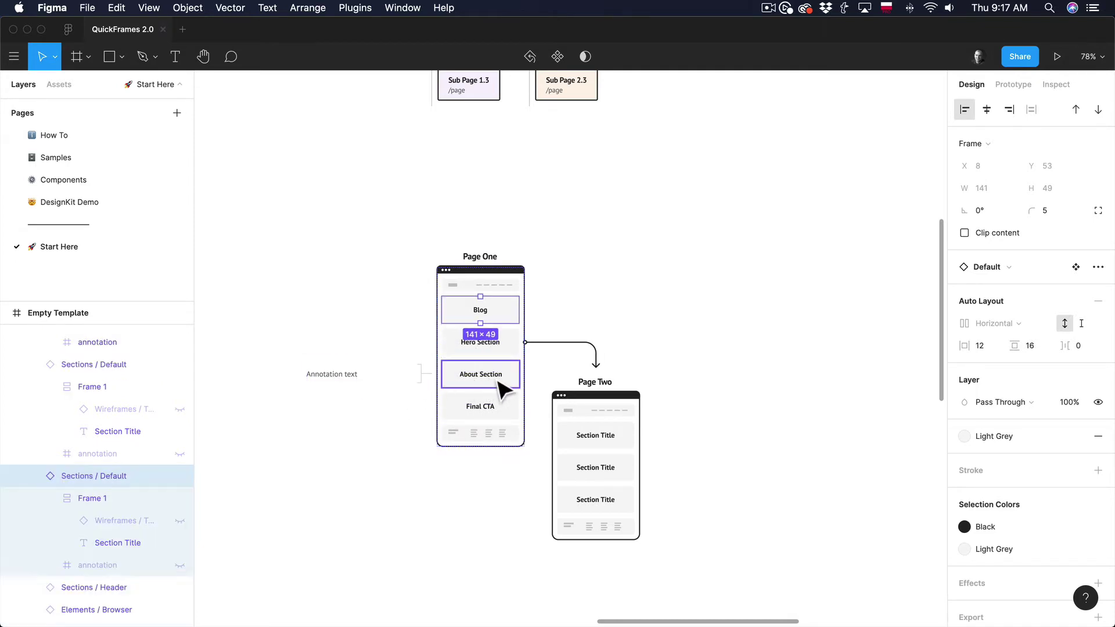
{"action": "key", "text": "Down"}
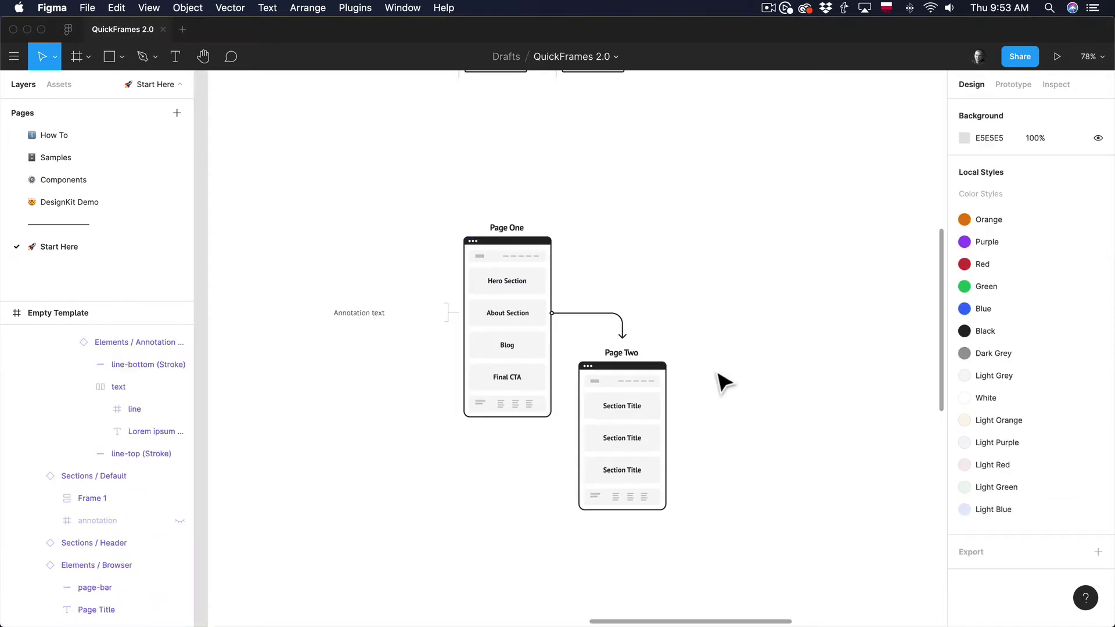
Duplicate the first Section Title block in the Page Two wireframe three times.
{"action": "scroll", "coordinate": [719, 377], "scroll_direction": "down", "scroll_amount": 3}
{"action": "left_click", "coordinate": [663, 374]}
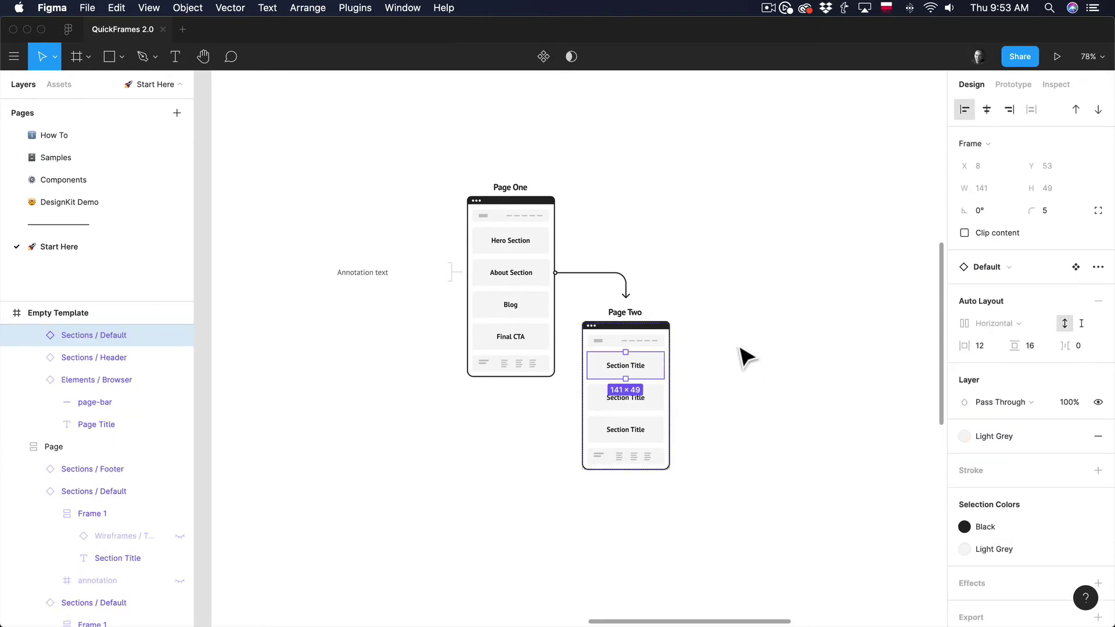
{"action": "key", "text": "super+d"}
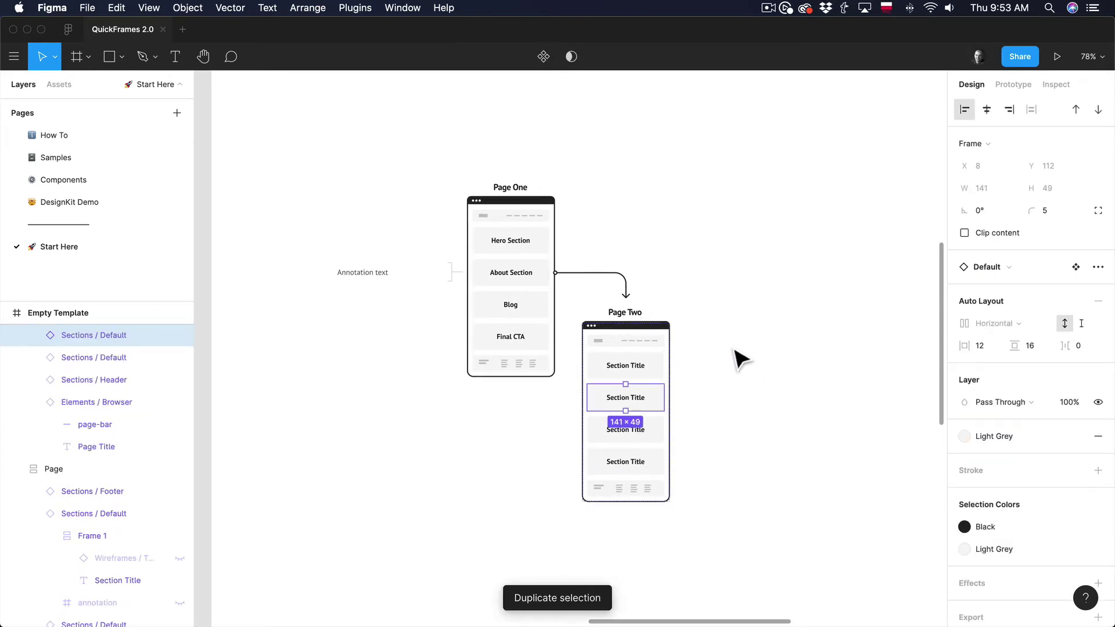
{"action": "scroll", "coordinate": [737, 360], "scroll_direction": "down", "scroll_amount": 1}
{"action": "key", "text": "super+d"}
{"action": "key", "text": "super+d"}
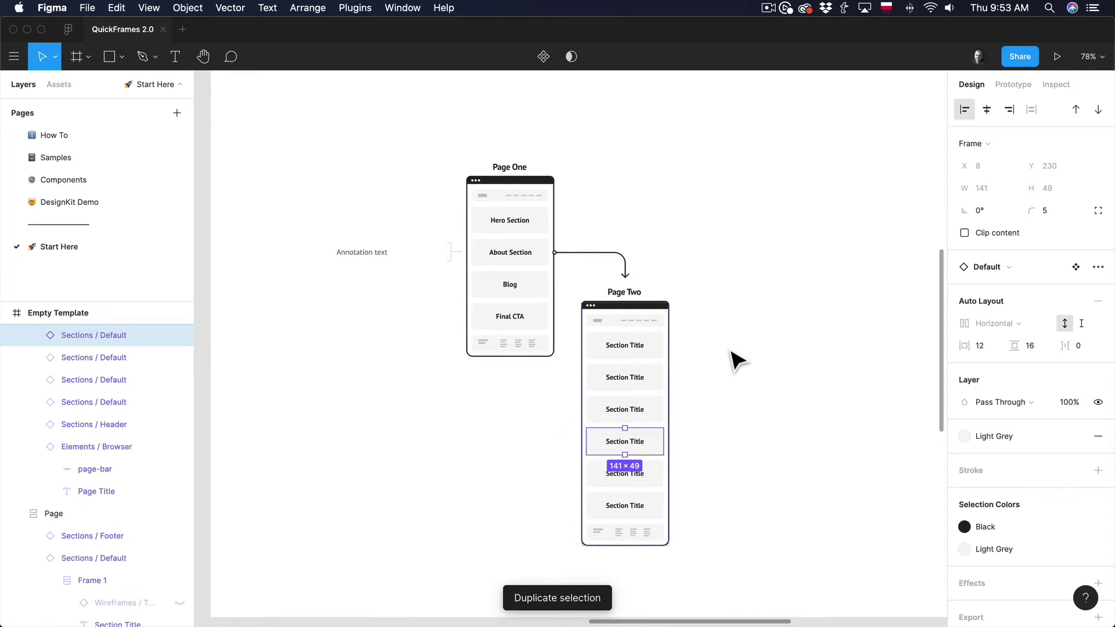
{"action": "left_click", "coordinate": [729, 366]}
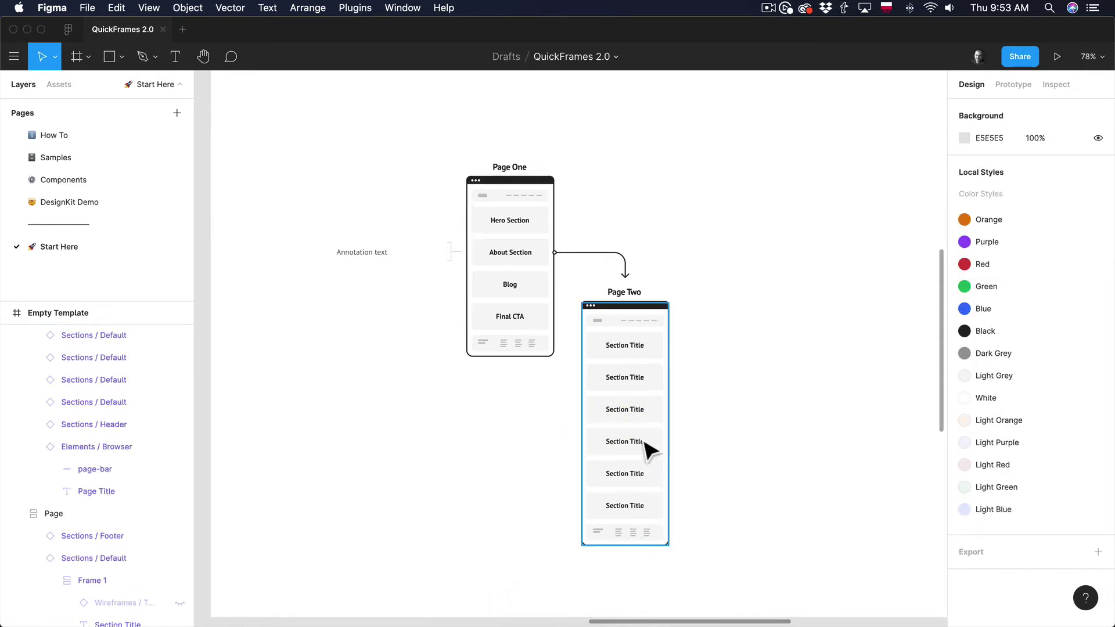
{"action": "left_click", "coordinate": [542, 293]}
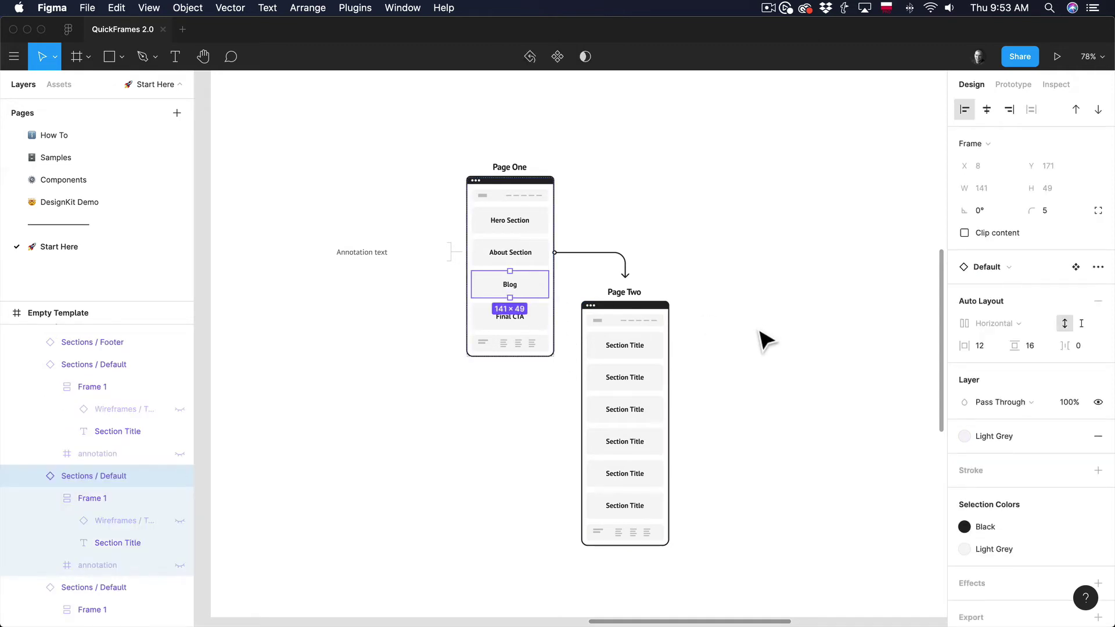
{"action": "left_click", "coordinate": [763, 338]}
{"action": "scroll", "coordinate": [762, 338], "scroll_direction": "up", "scroll_amount": 1}
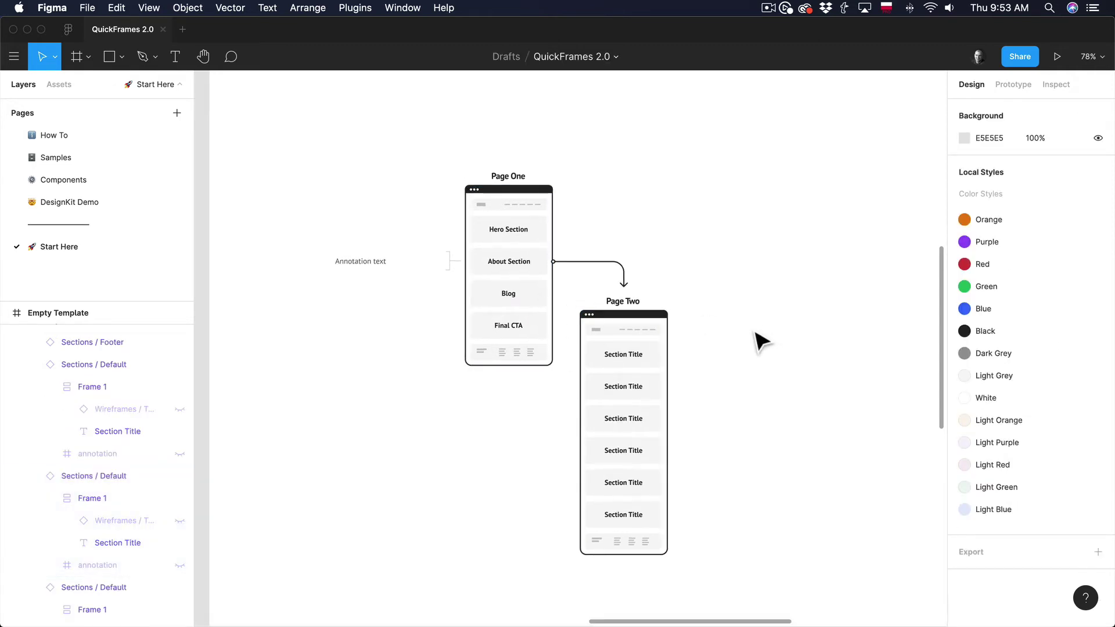
{"action": "scroll", "coordinate": [671, 360], "scroll_direction": "right", "scroll_amount": 1}
Swap the first Section Title block in Page Two for the Form component and, in turn, for the Grid component.
{"action": "left_click", "coordinate": [647, 363]}
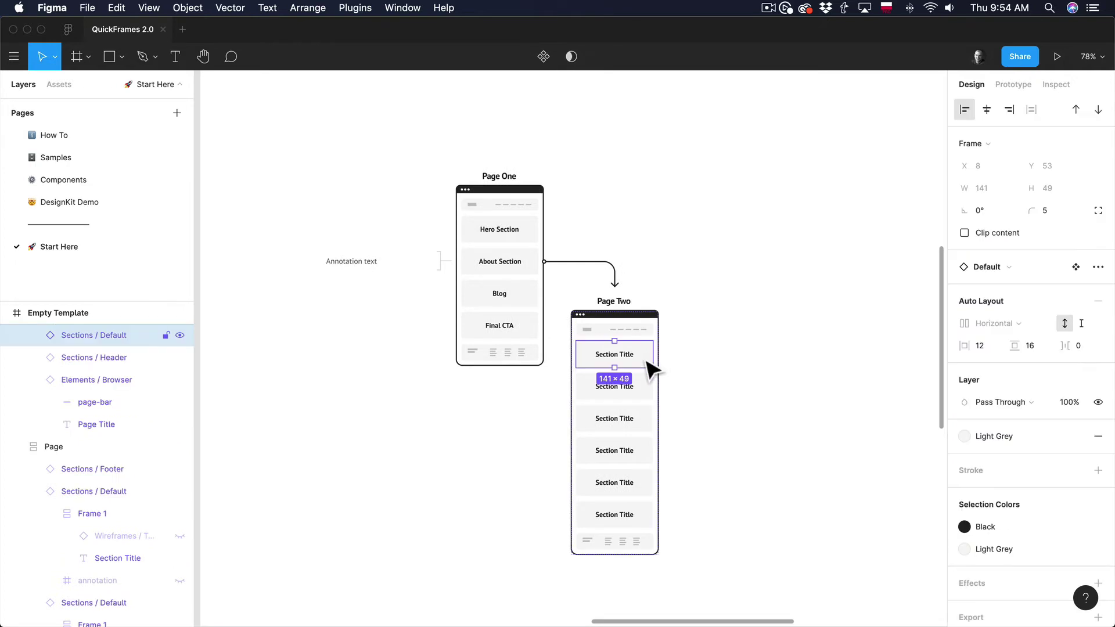
{"action": "left_click_drag", "start_coordinate": [639, 366], "coordinate": [652, 386]}
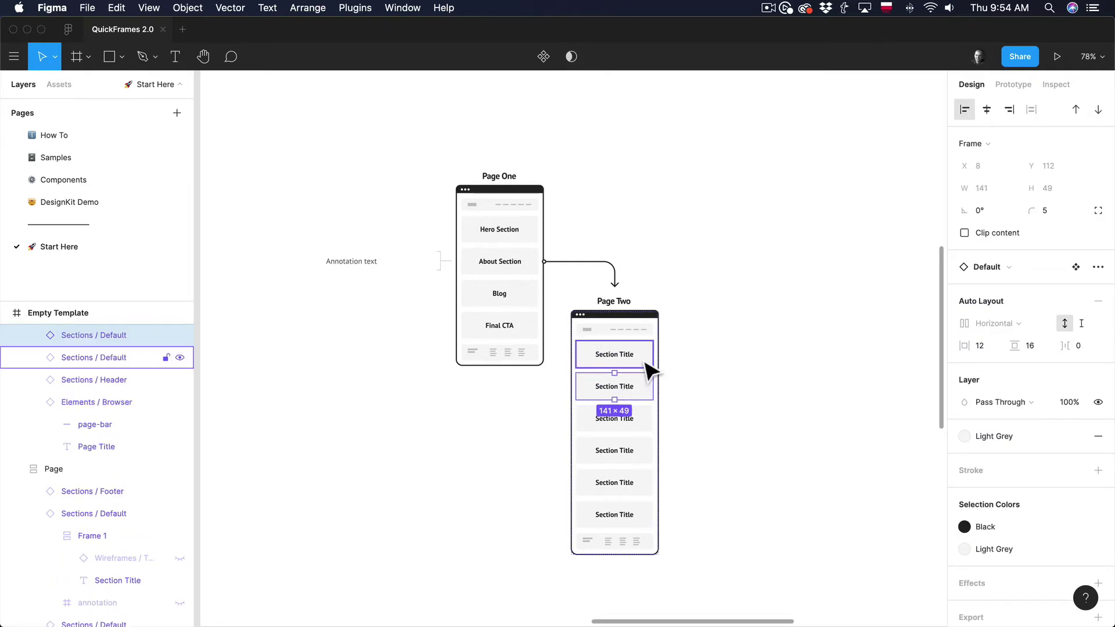
{"action": "left_click", "coordinate": [651, 366]}
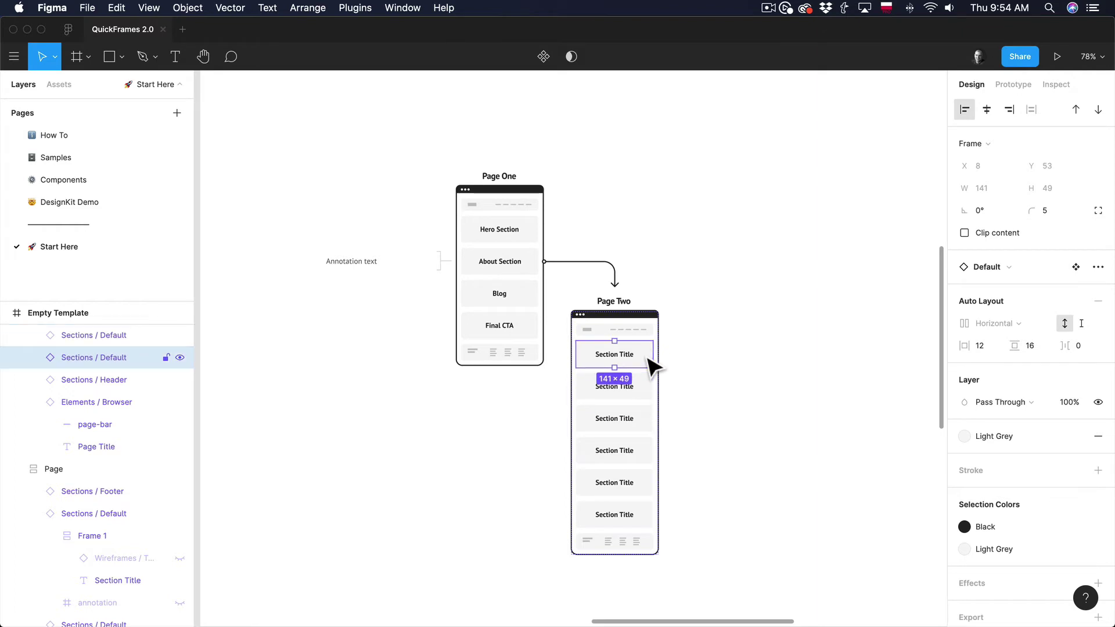
{"action": "left_click", "coordinate": [992, 268]}
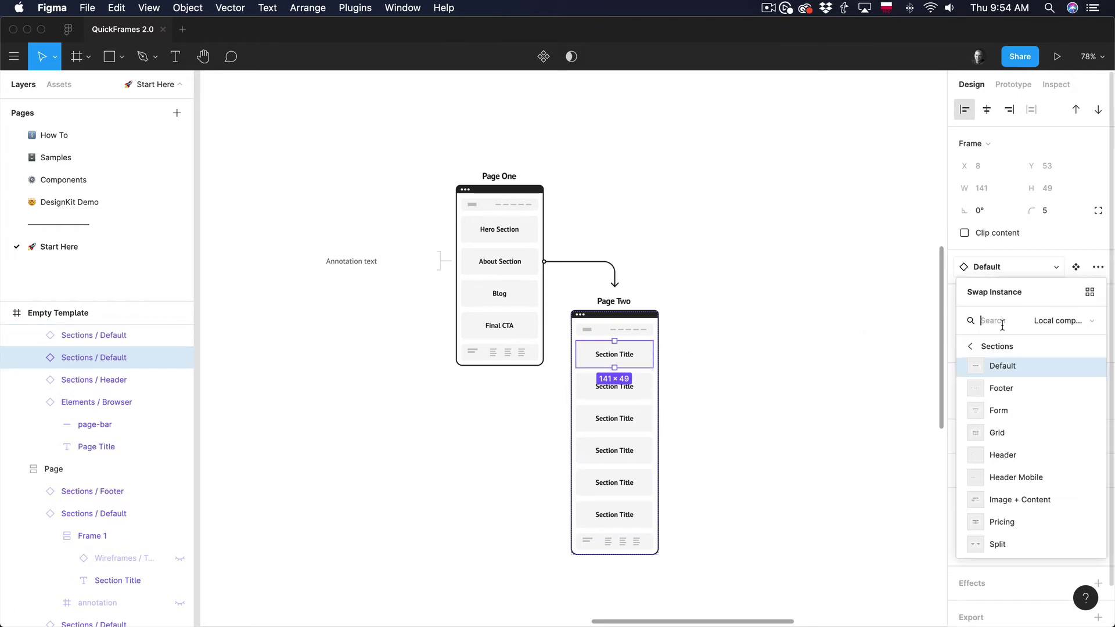
{"action": "left_click", "coordinate": [1000, 416]}
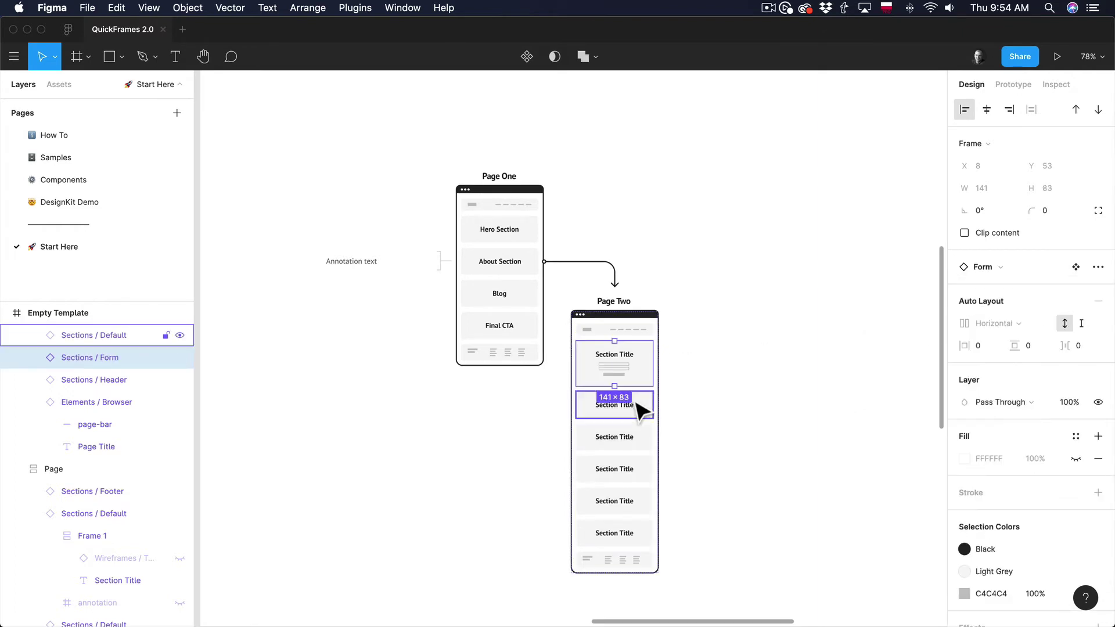
{"action": "left_click", "coordinate": [987, 267]}
{"action": "left_click", "coordinate": [1006, 412]}
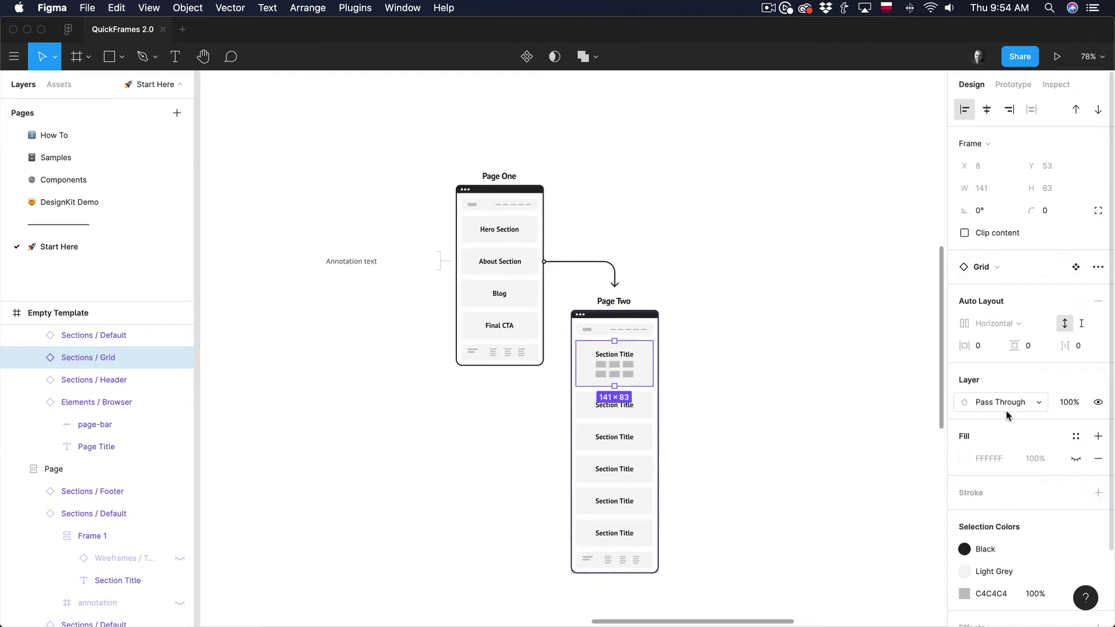
Swap the first section instance in Page Two for the Title component.
{"action": "left_click", "coordinate": [997, 267]}
{"action": "left_click", "coordinate": [998, 544]}
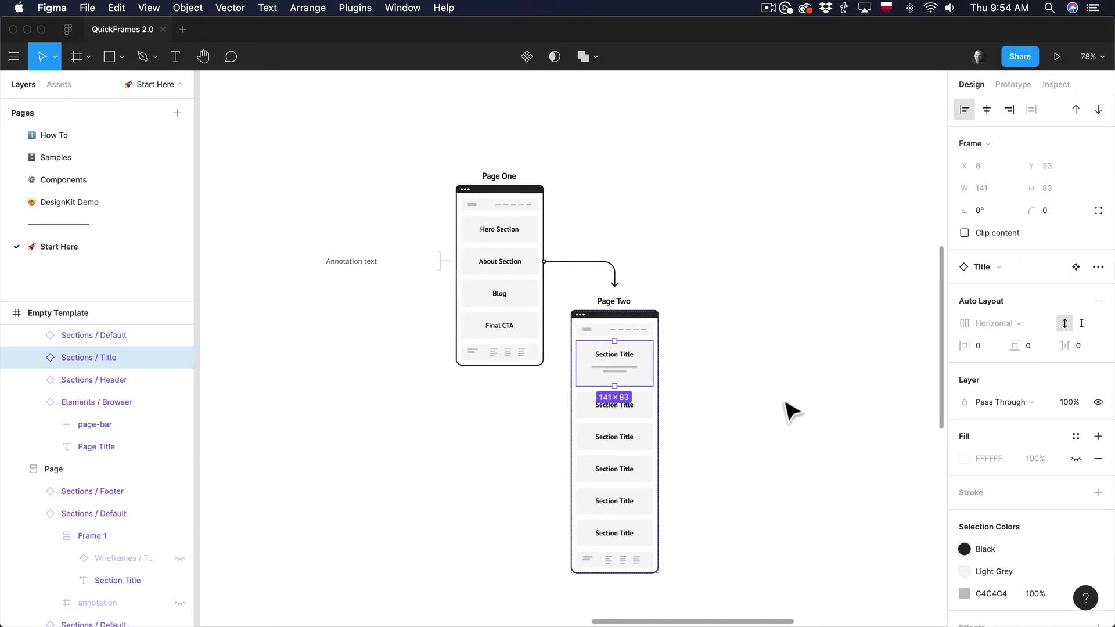
{"action": "left_click", "coordinate": [679, 391]}
Align the nested Sections / Default instance to the bottom inside Page Two's Title section.
{"action": "left_click", "coordinate": [651, 368]}
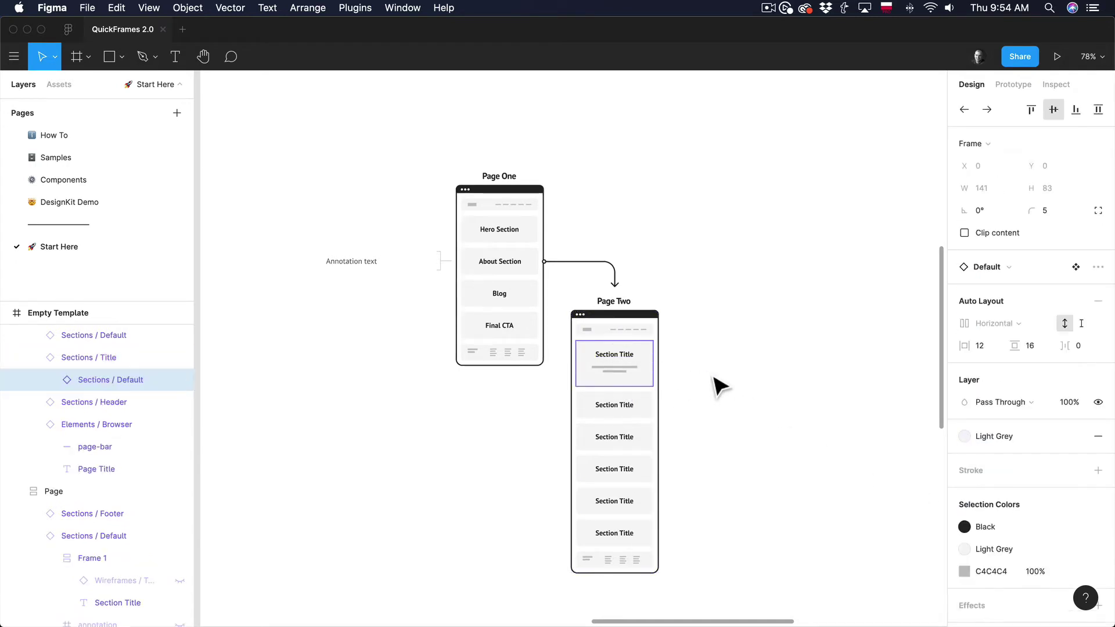
{"action": "key", "text": "alt+s"}
{"action": "left_click", "coordinate": [720, 386]}
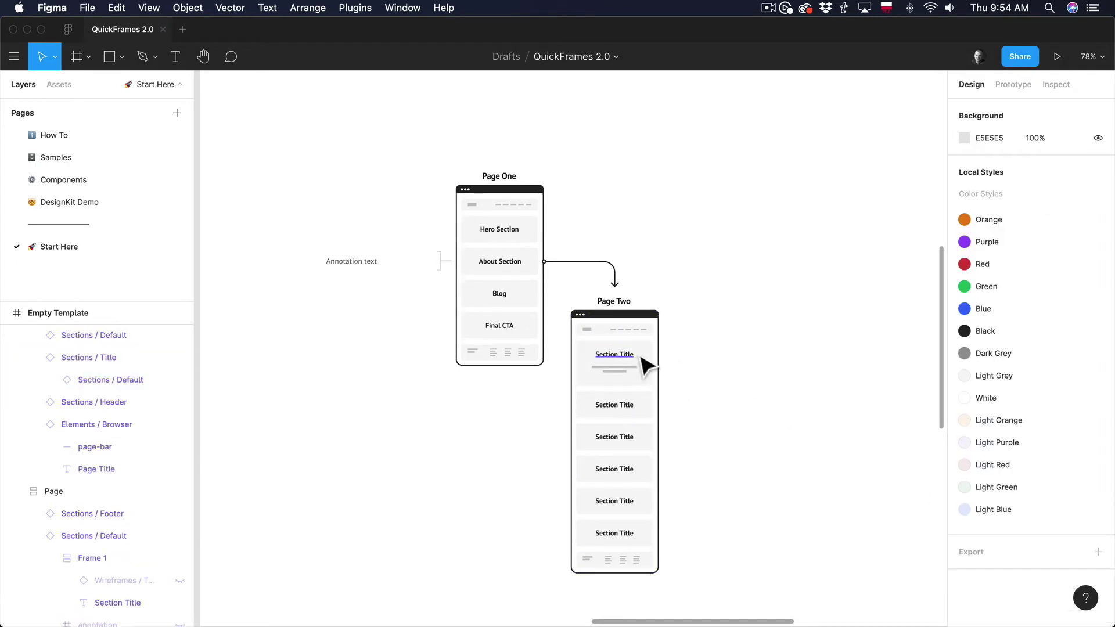
{"action": "left_click", "coordinate": [644, 364]}
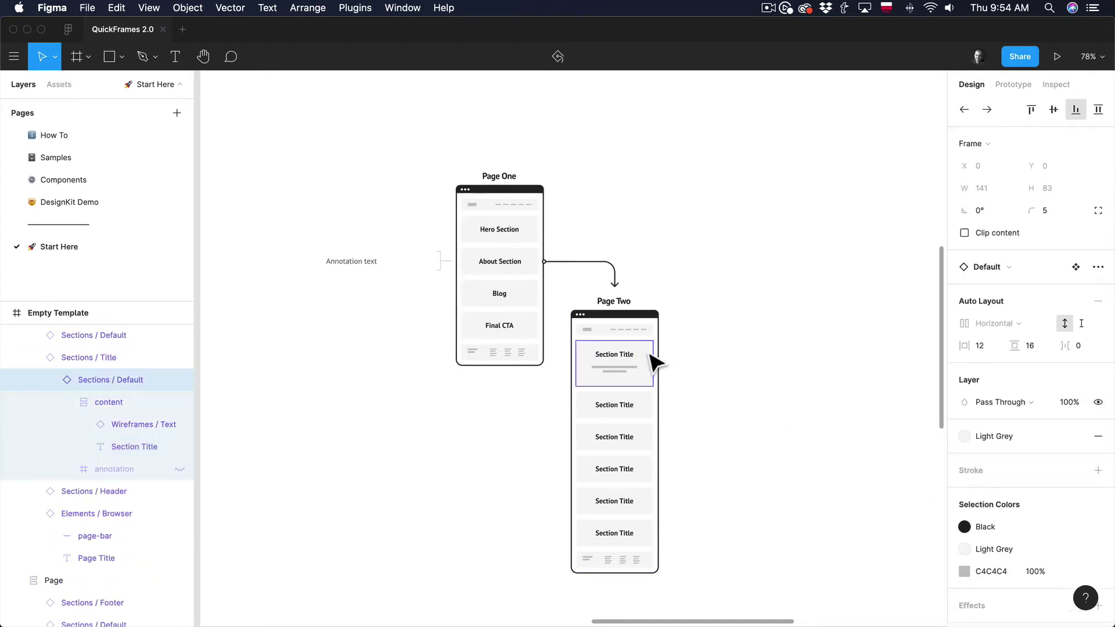
{"action": "left_click", "coordinate": [750, 355]}
Move the Title section down through the Page Two stack and return it to the first slot beneath the header.
{"action": "left_click", "coordinate": [111, 358]}
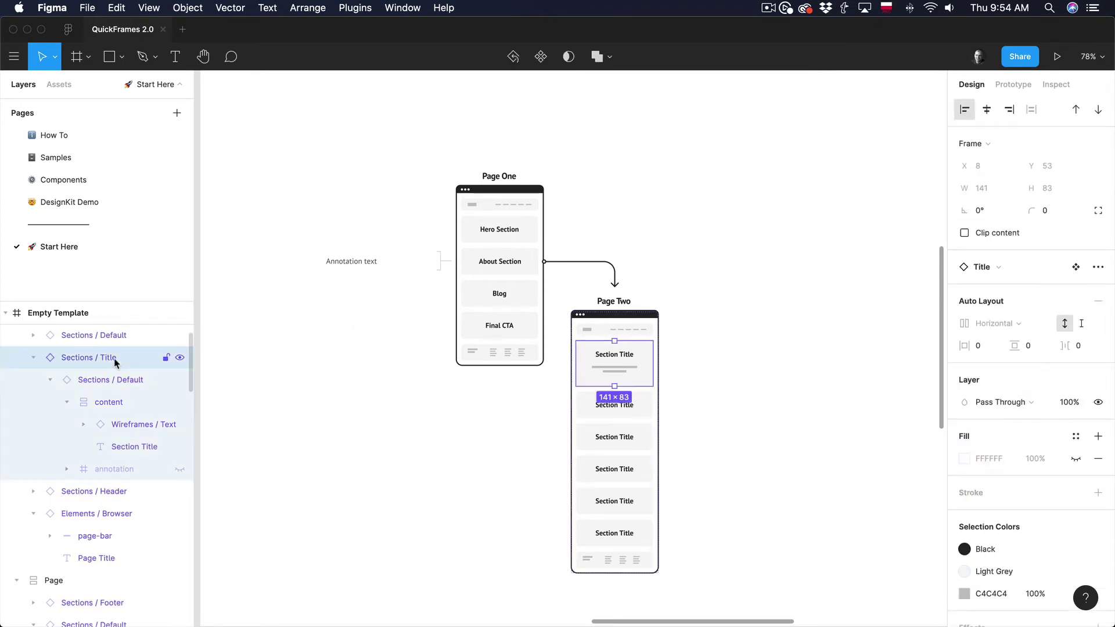
{"action": "key", "text": "Down"}
{"action": "key", "text": "Down"}
{"action": "key", "text": "Down"}
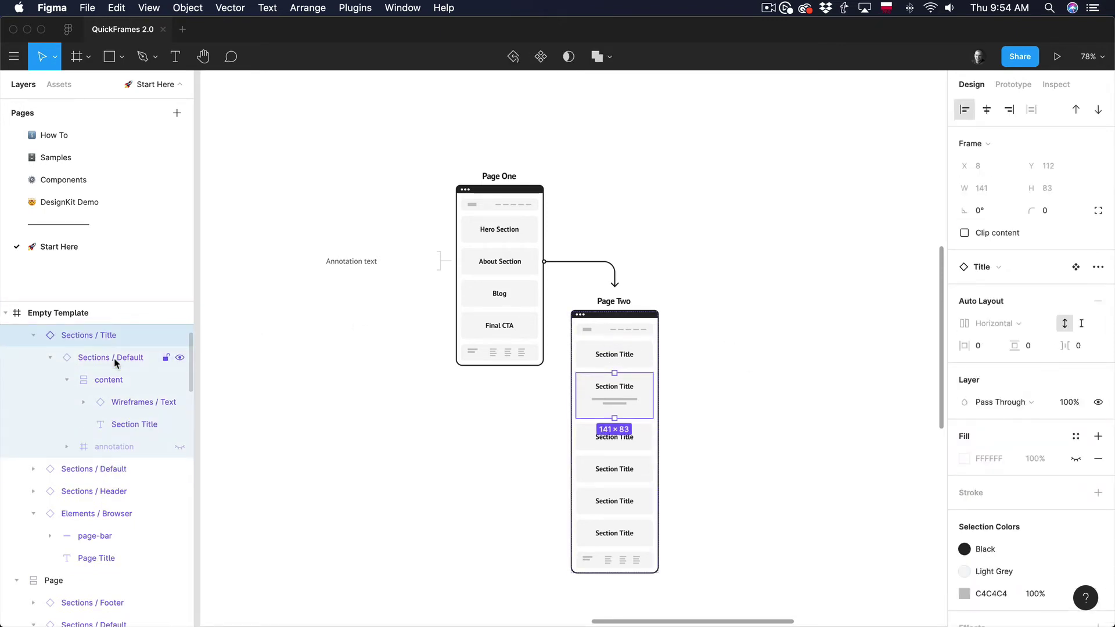
{"action": "key", "text": "Up"}
{"action": "key", "text": "Up"}
{"action": "key", "text": "Up"}
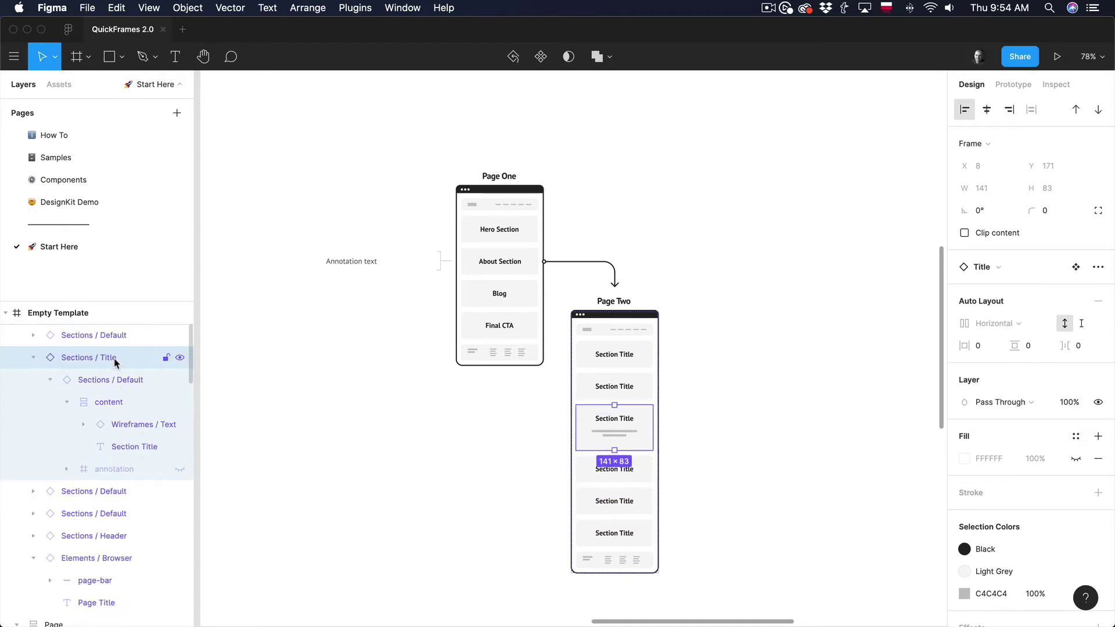
{"action": "left_click", "coordinate": [764, 323]}
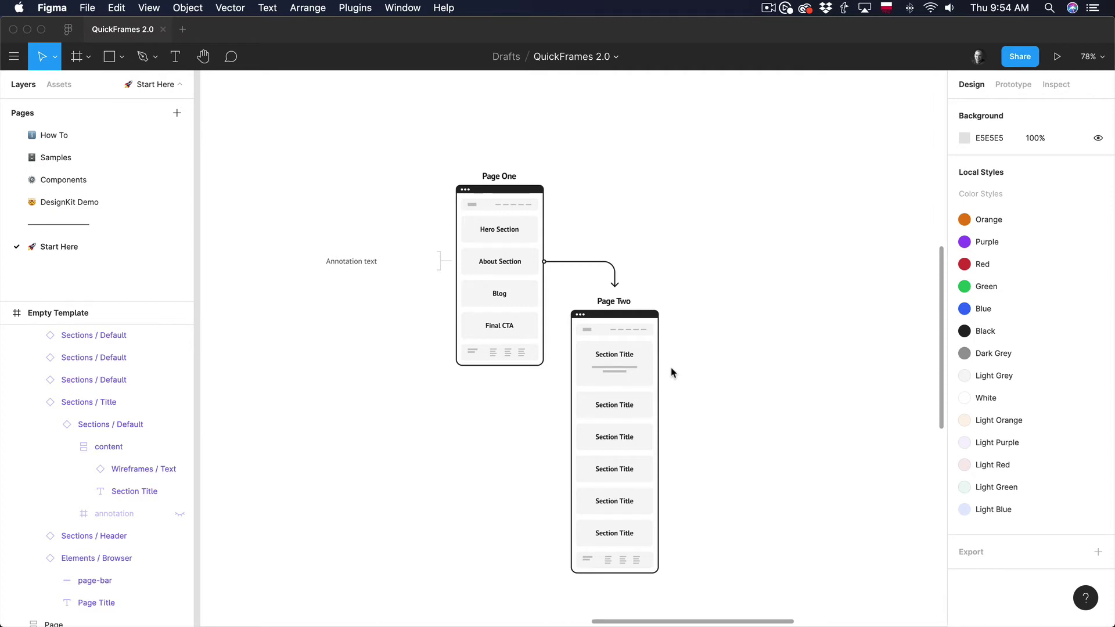
Show the local component assets with the Arrows groups collapsed and the Sections group expanded.
{"action": "left_click", "coordinate": [59, 86]}
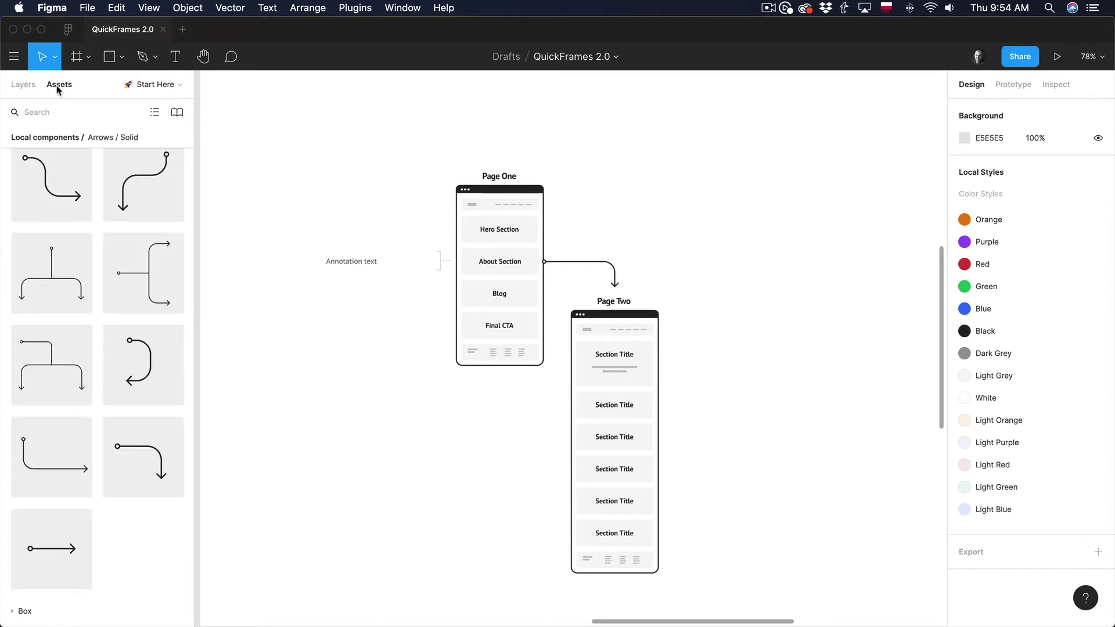
{"action": "left_click", "coordinate": [23, 137]}
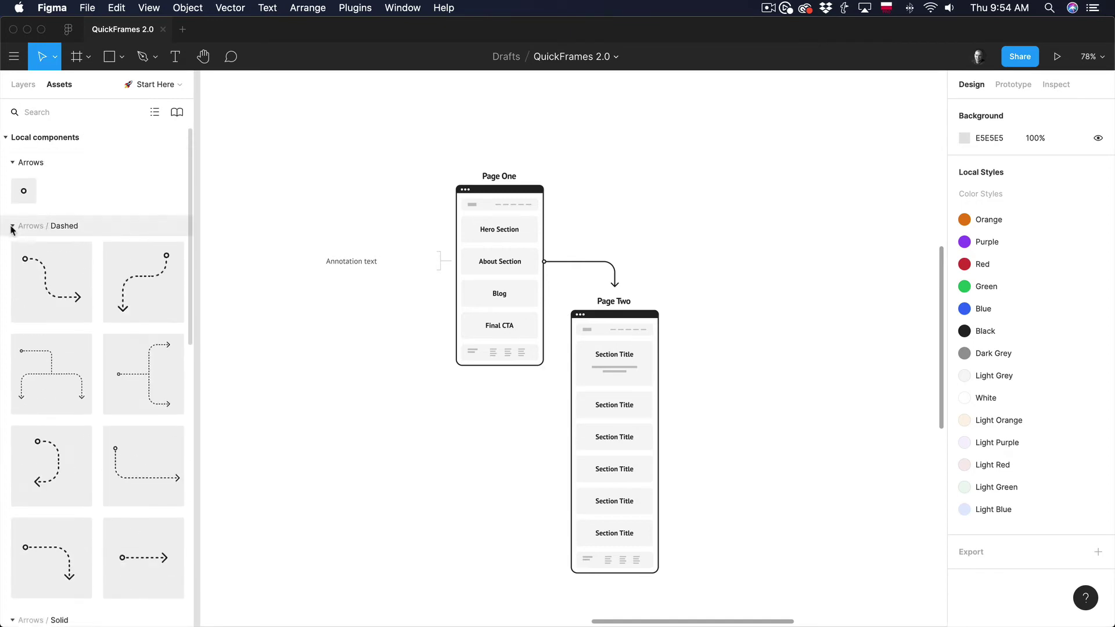
{"action": "left_click", "coordinate": [11, 226]}
{"action": "left_click", "coordinate": [12, 162]}
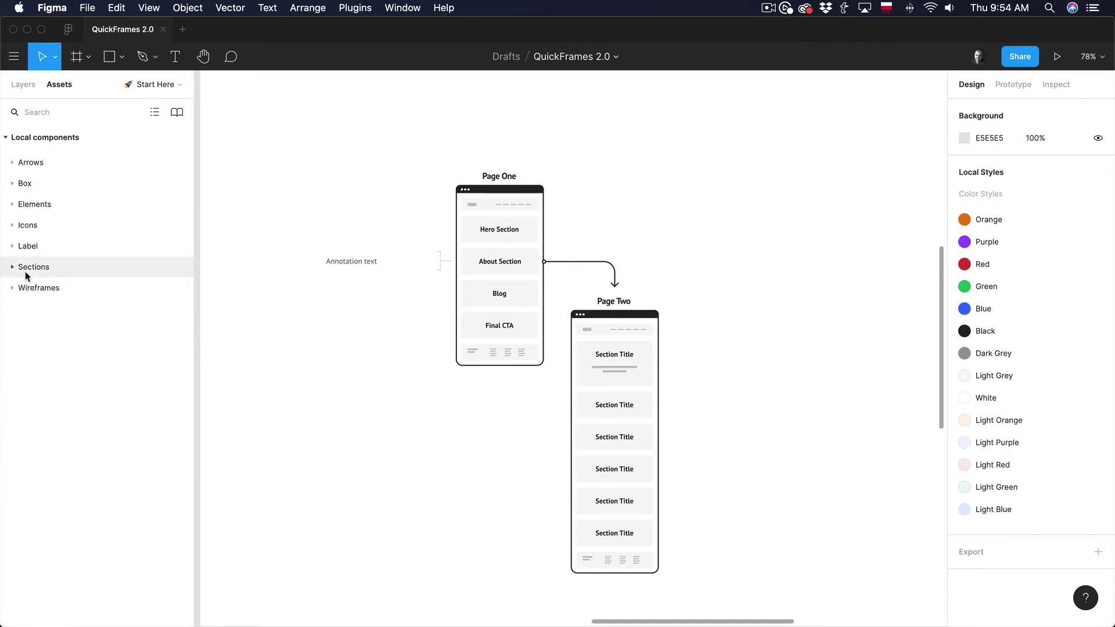
{"action": "left_click", "coordinate": [13, 268]}
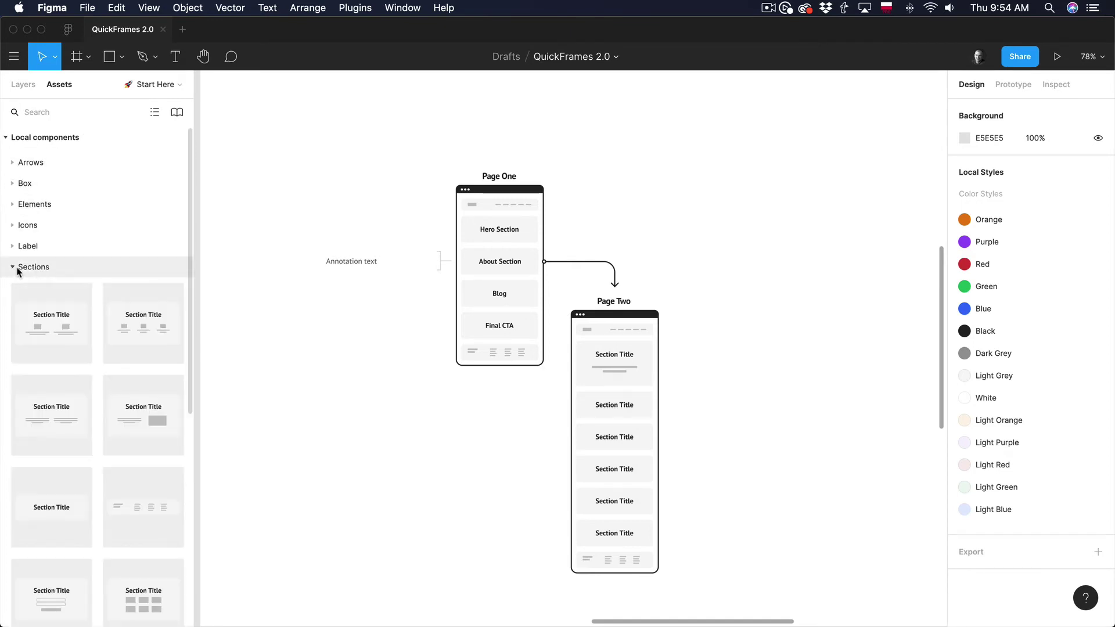
Insert the Content + Image section component between About Section and Blog in the Page One wireframe.
{"action": "scroll", "coordinate": [70, 274], "scroll_direction": "down", "scroll_amount": 3}
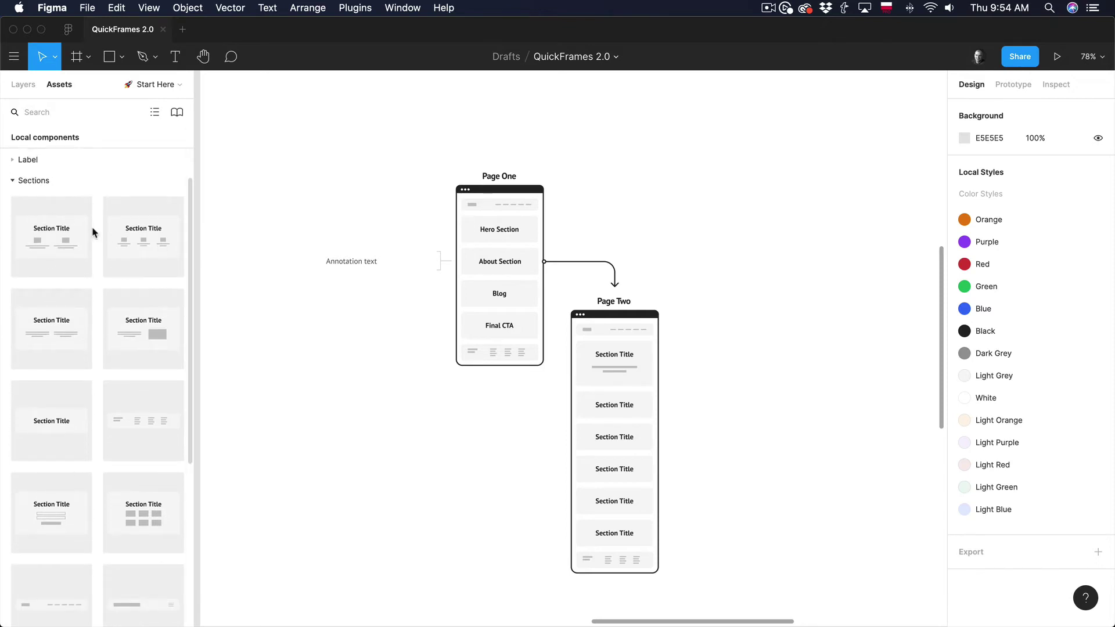
{"action": "scroll", "coordinate": [115, 352], "scroll_direction": "down", "scroll_amount": 5}
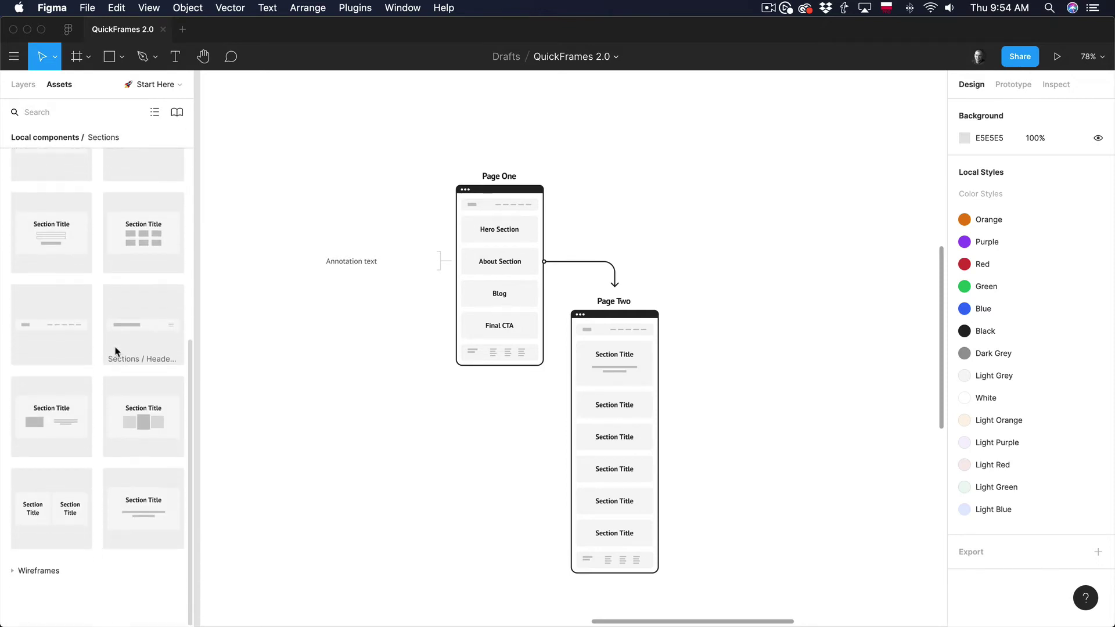
{"action": "scroll", "coordinate": [116, 351], "scroll_direction": "up", "scroll_amount": 10}
{"action": "scroll", "coordinate": [118, 359], "scroll_direction": "down", "scroll_amount": 3}
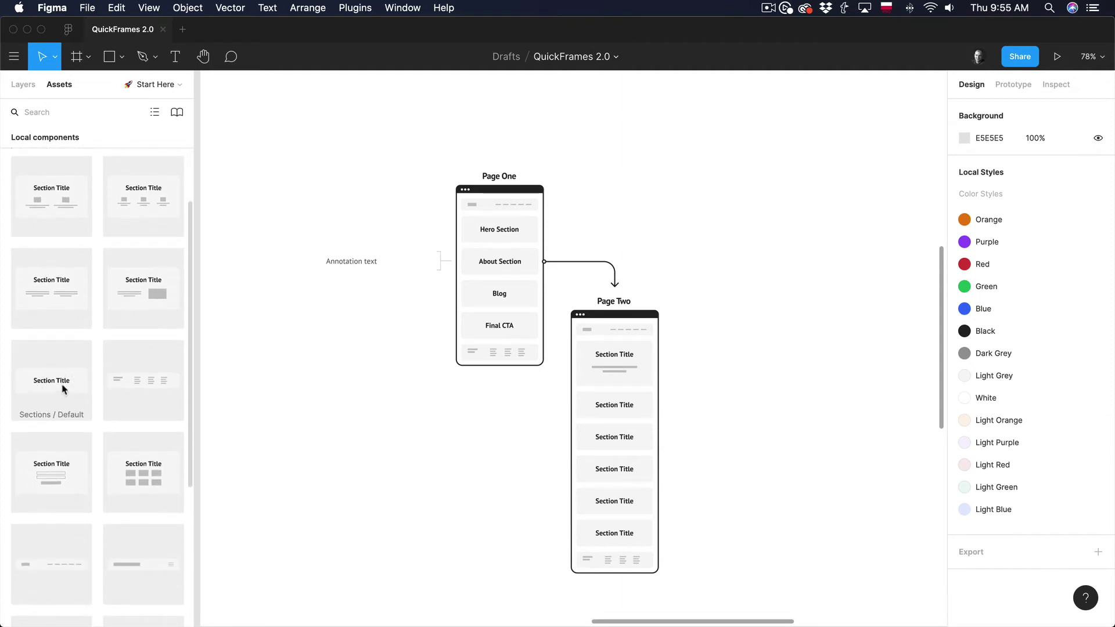
{"action": "left_click_drag", "start_coordinate": [154, 283], "coordinate": [502, 296]}
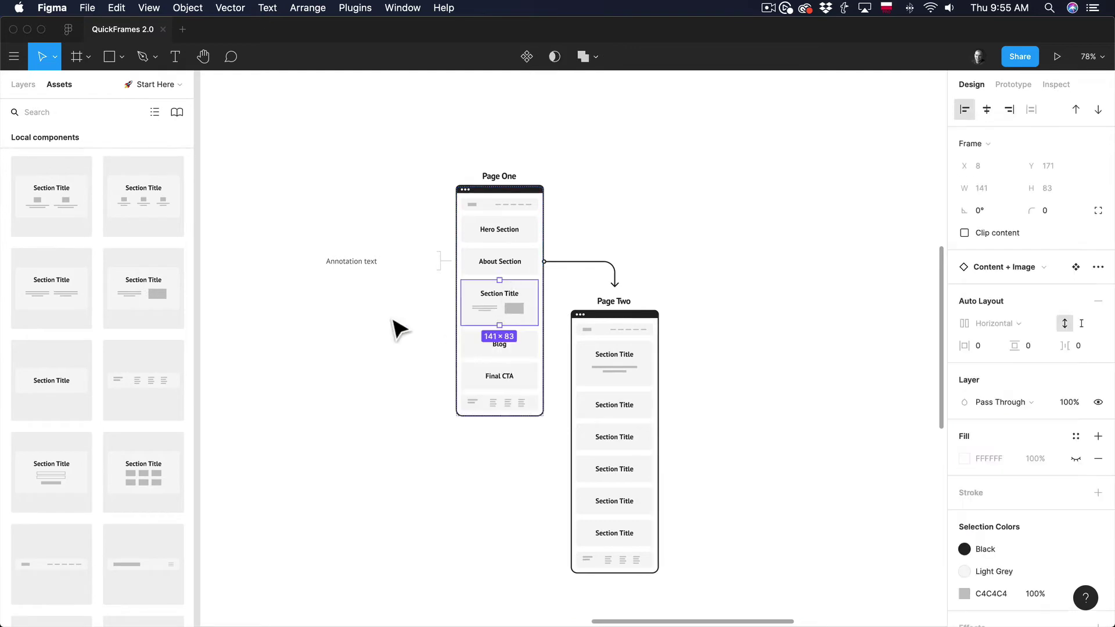
Insert the two-column Content section component as the third section in the Page Two wireframe.
{"action": "left_click_drag", "start_coordinate": [51, 255], "coordinate": [630, 441]}
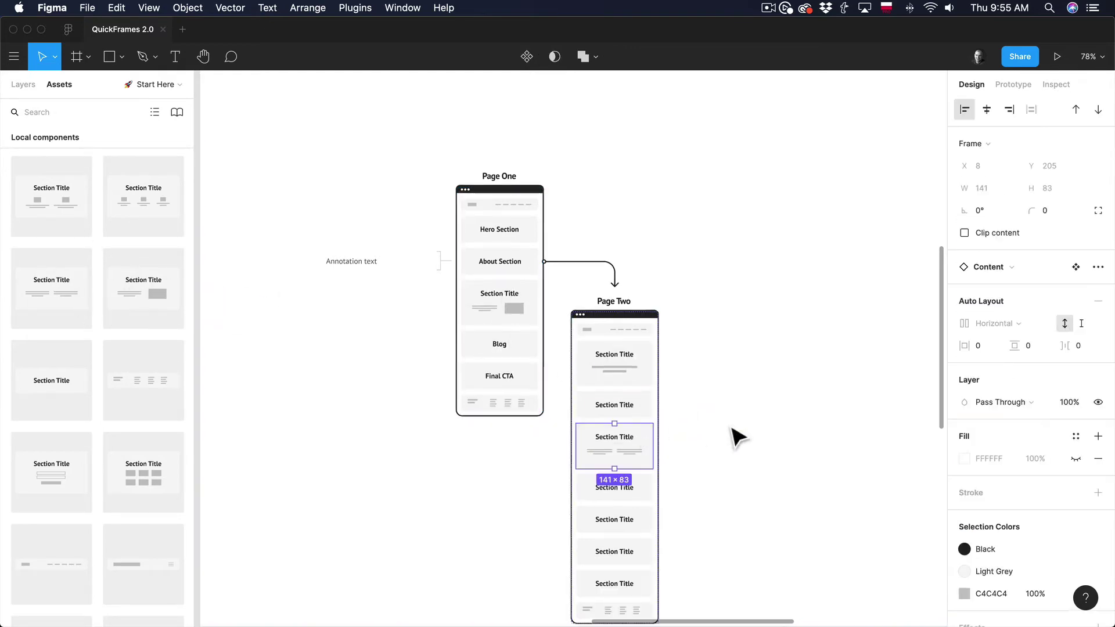
{"action": "scroll", "coordinate": [734, 435], "scroll_direction": "down", "scroll_amount": 2}
{"action": "left_click", "coordinate": [733, 436]}
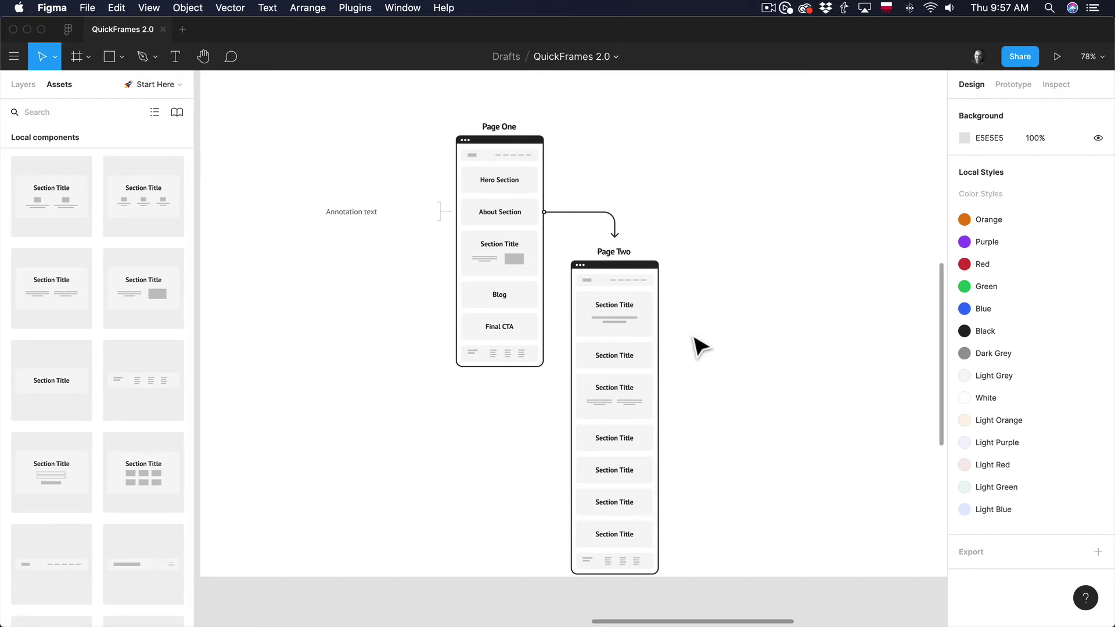
Recolor the Final CTA section in Page One with the Light Orange color style.
{"action": "scroll", "coordinate": [704, 342], "scroll_direction": "right", "scroll_amount": 2}
{"action": "scroll", "coordinate": [704, 343], "scroll_direction": "up", "scroll_amount": 1}
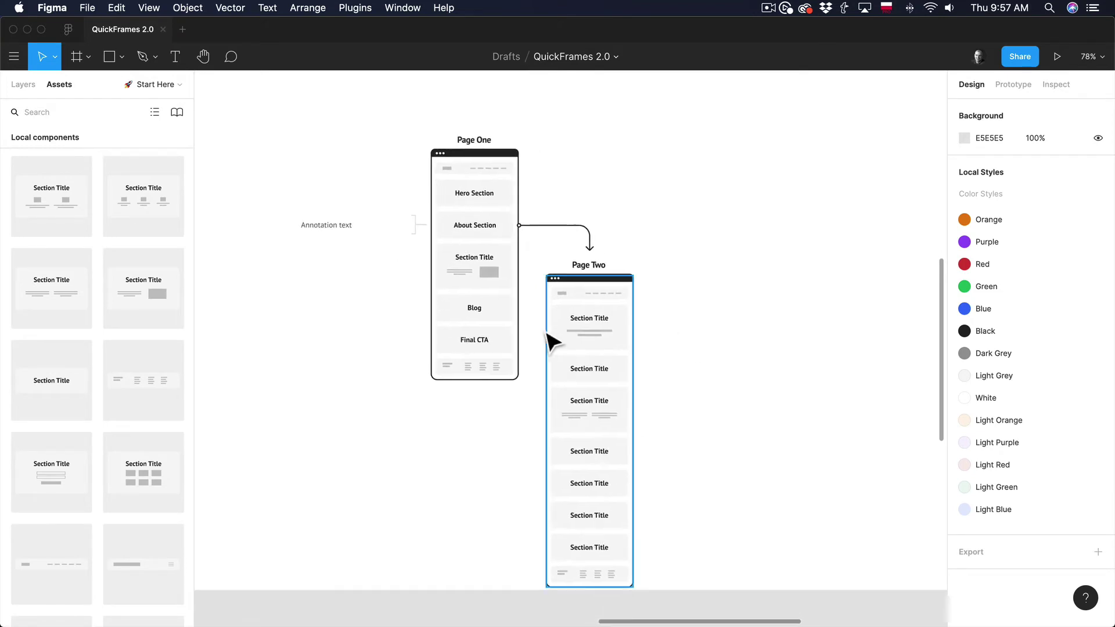
{"action": "left_click", "coordinate": [505, 345]}
{"action": "scroll", "coordinate": [519, 351], "scroll_direction": "up", "scroll_amount": 1}
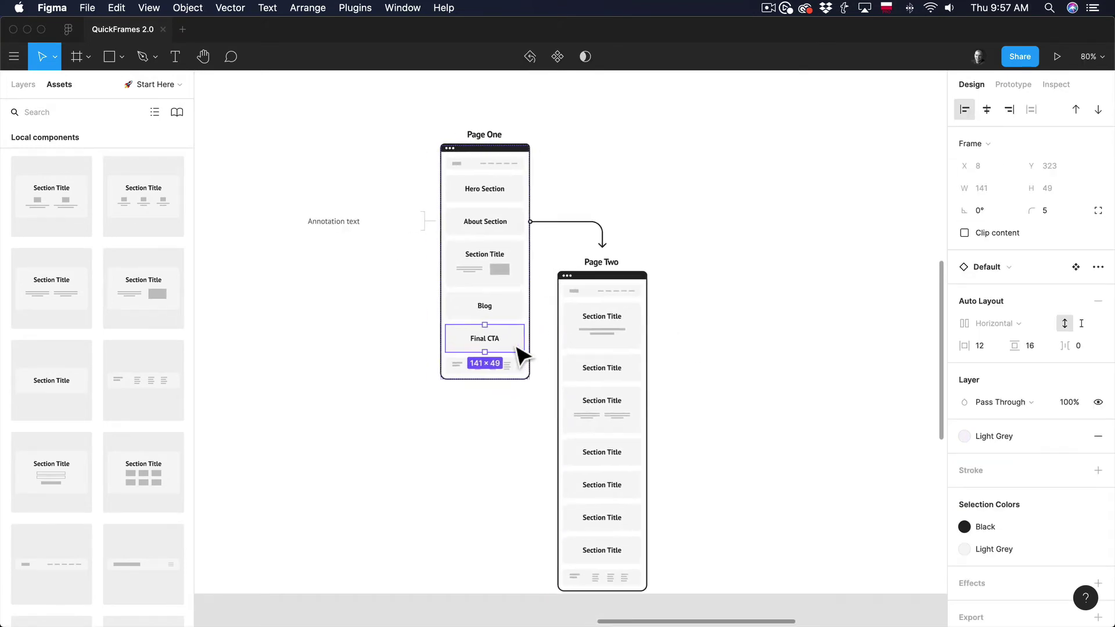
{"action": "scroll", "coordinate": [1028, 473], "scroll_direction": "down", "scroll_amount": 2}
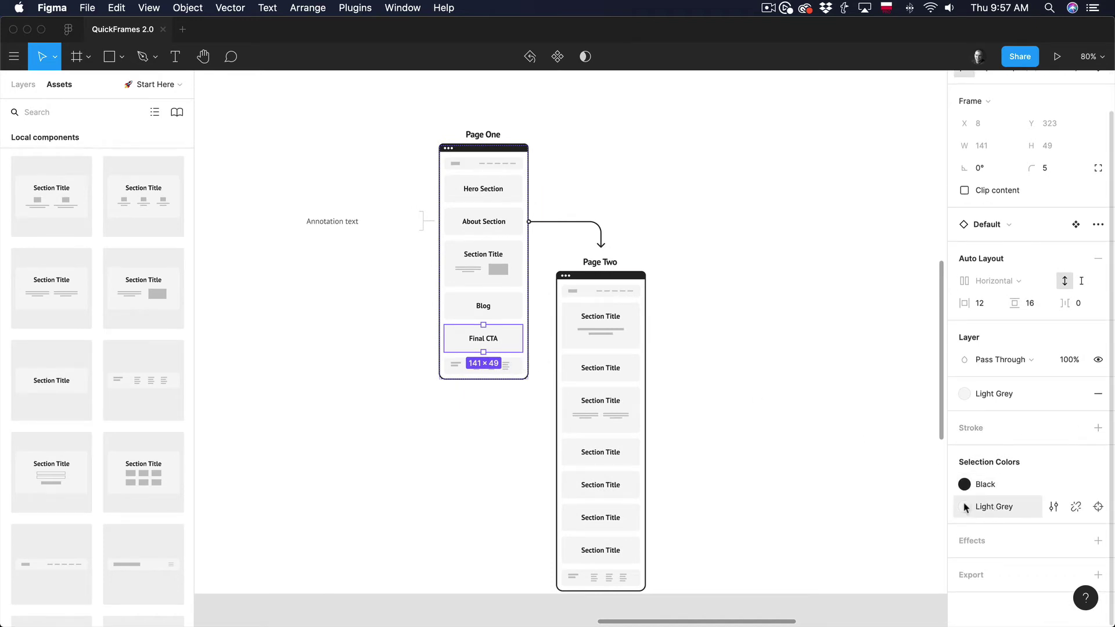
{"action": "left_click", "coordinate": [1001, 507]}
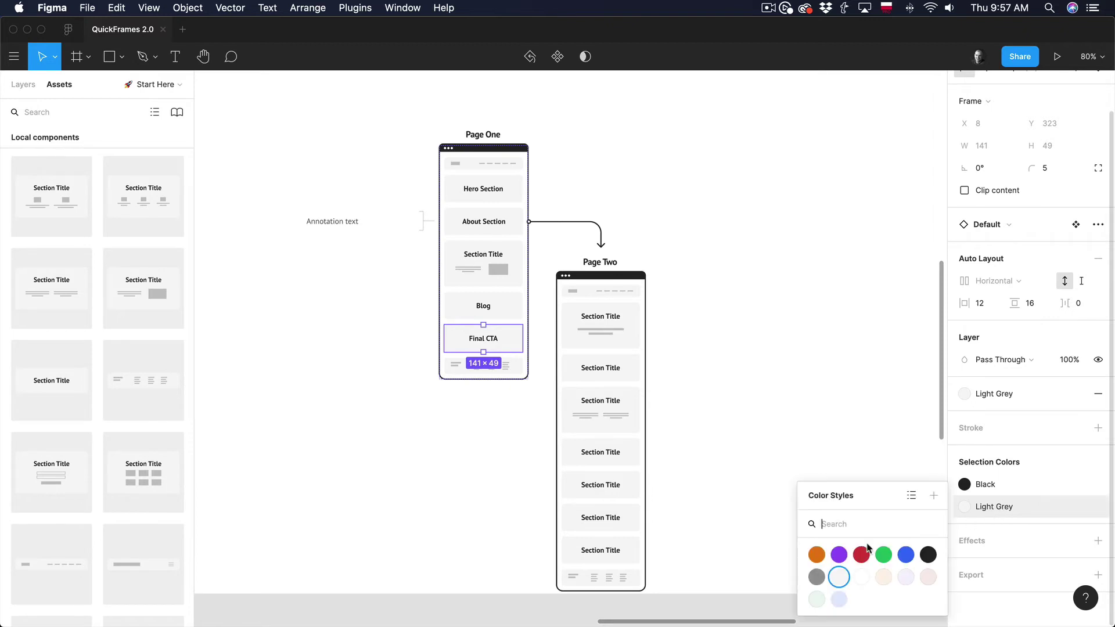
{"action": "left_click", "coordinate": [884, 577]}
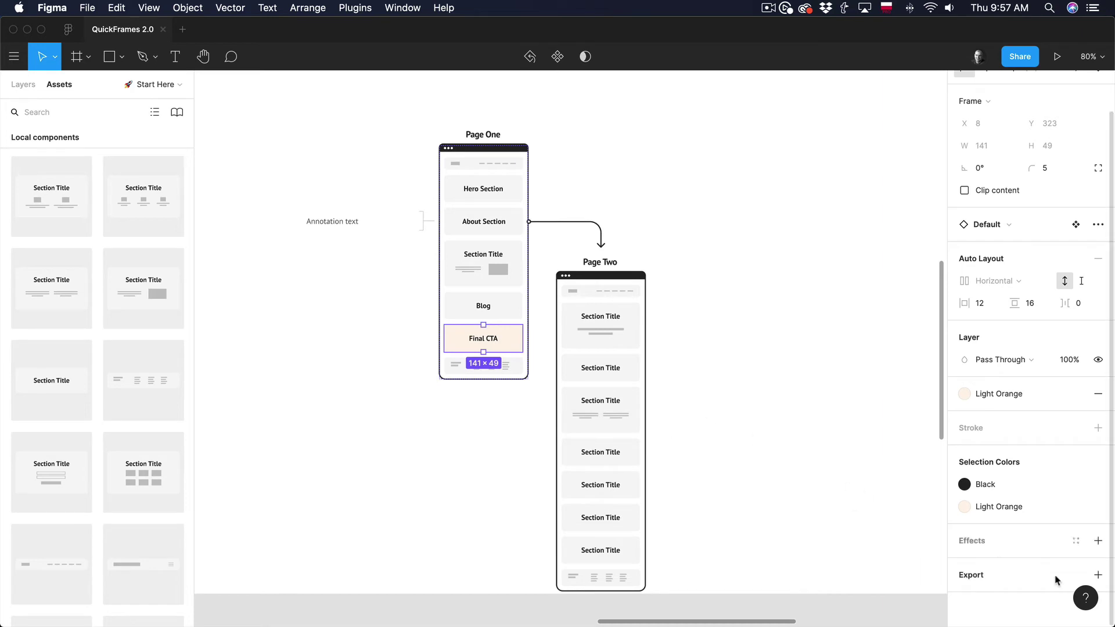
{"action": "left_click", "coordinate": [1013, 508]}
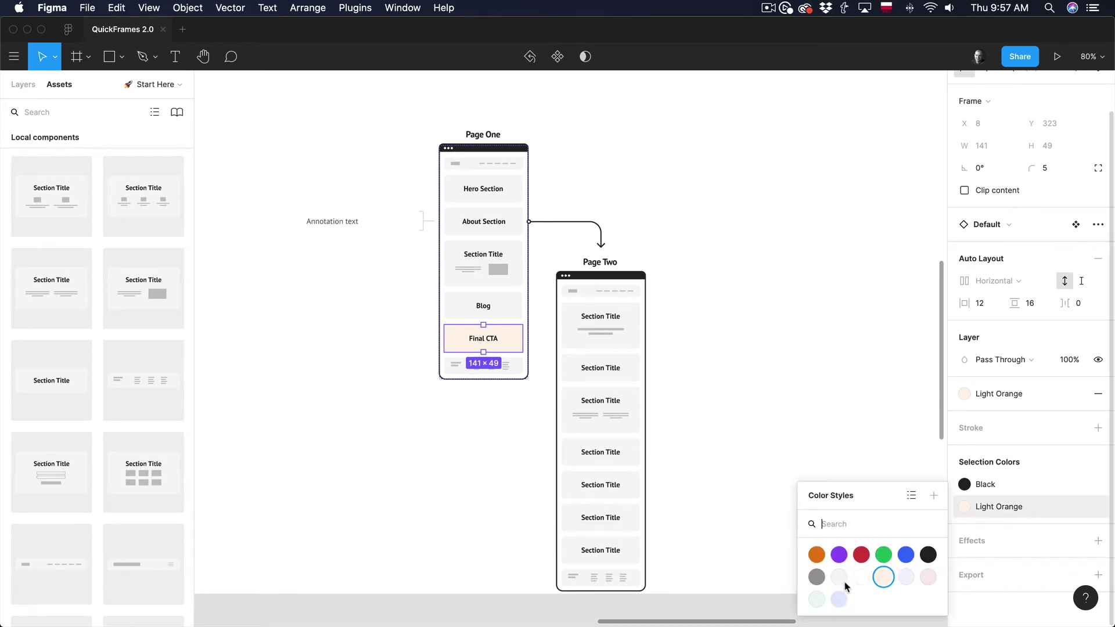
{"action": "left_click", "coordinate": [661, 384]}
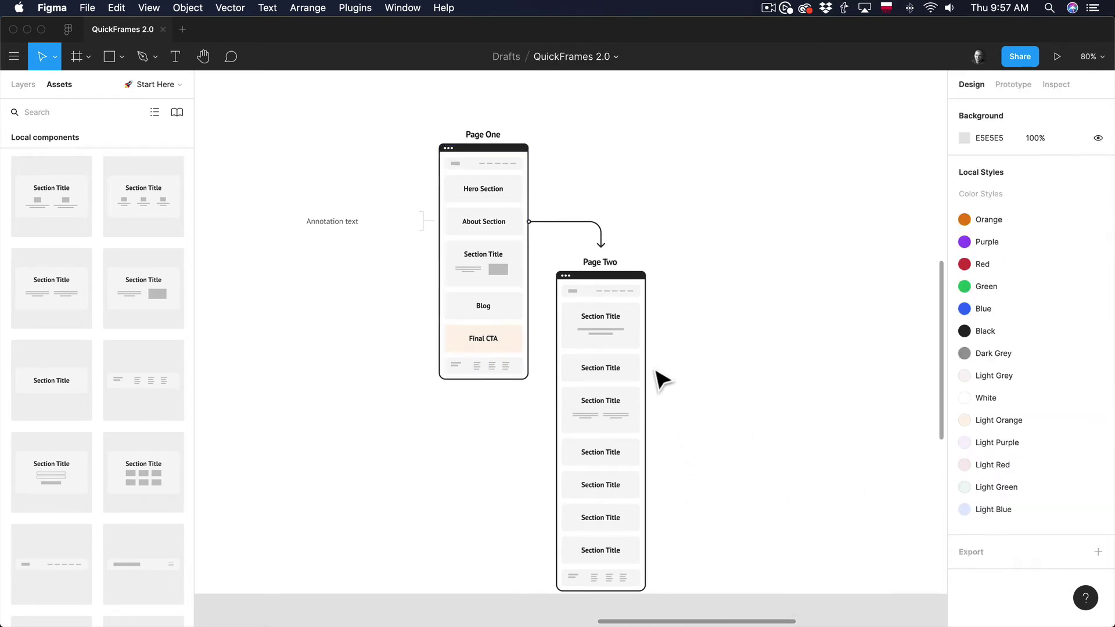
Recolor the first section beneath the header in Page Two with the Light Purple color style.
{"action": "left_click", "coordinate": [639, 344]}
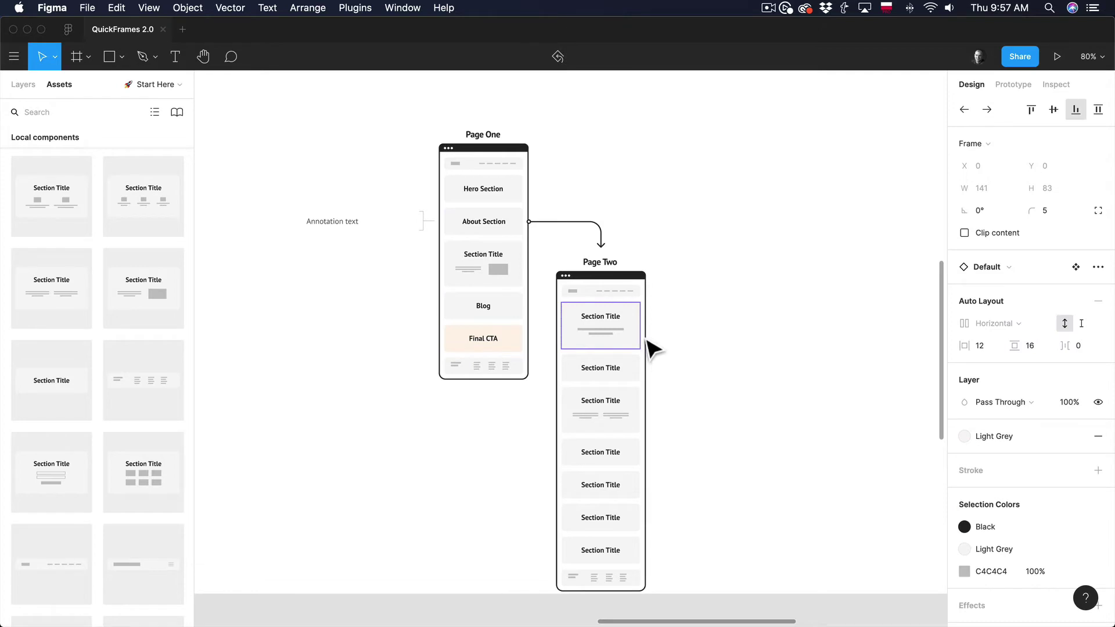
{"action": "left_click", "coordinate": [997, 552]}
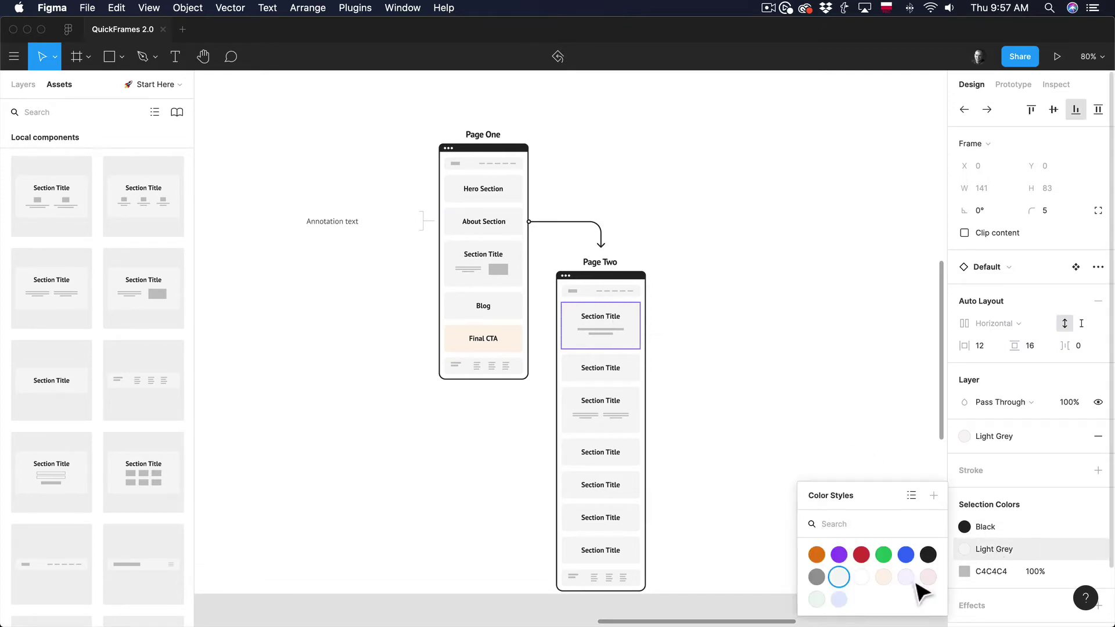
{"action": "left_click", "coordinate": [906, 577]}
{"action": "left_click", "coordinate": [733, 396]}
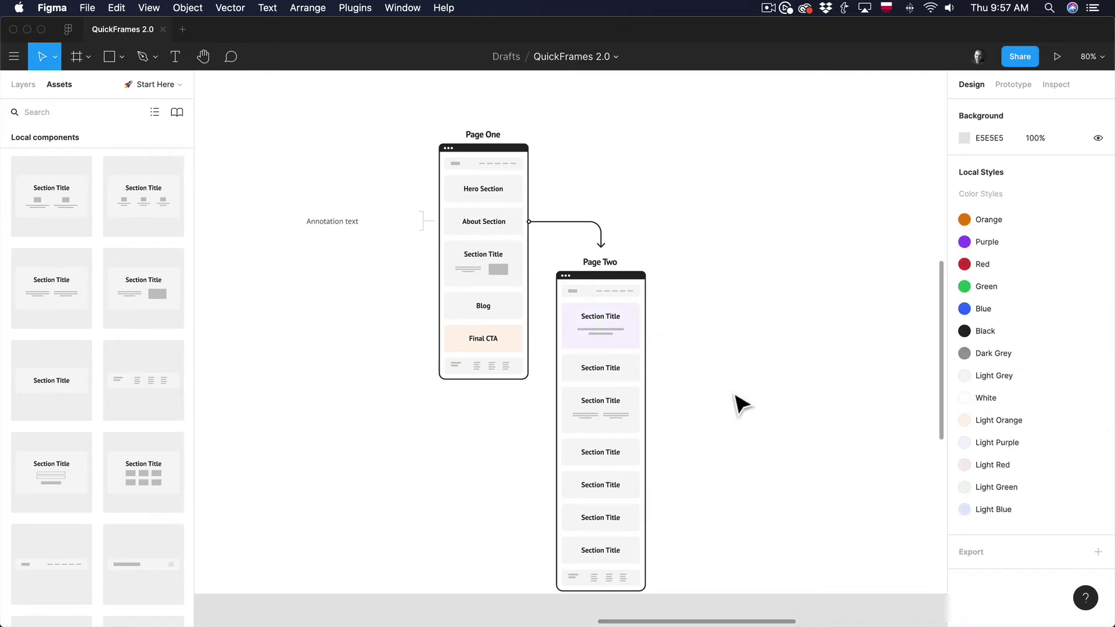
Place a copy of the Page / Green starting template just right of Page Two, level with its upper part.
{"action": "scroll", "coordinate": [714, 366], "scroll_direction": "down", "scroll_amount": 1}
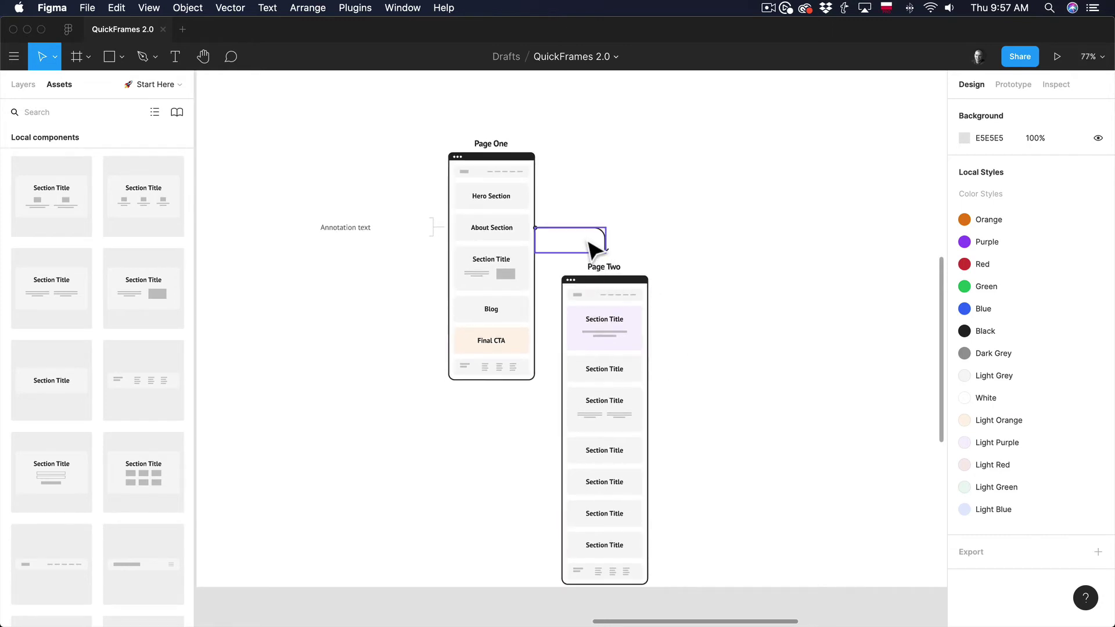
{"action": "scroll", "coordinate": [705, 327], "scroll_direction": "down", "scroll_amount": 4}
{"action": "scroll", "coordinate": [712, 336], "scroll_direction": "down", "scroll_amount": 5}
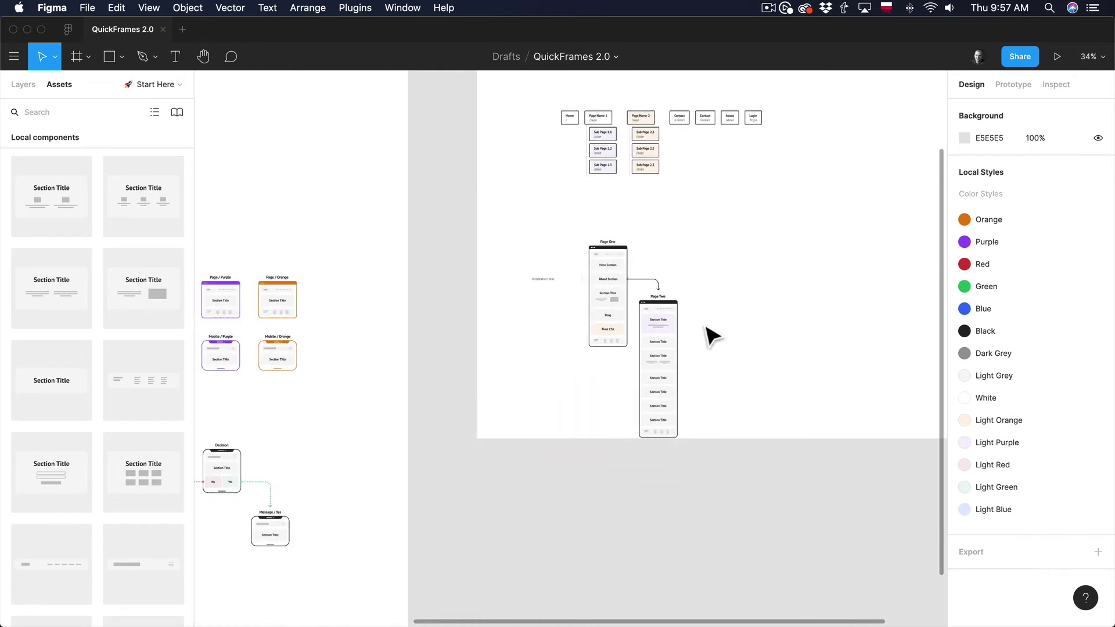
{"action": "scroll", "coordinate": [711, 335], "scroll_direction": "left", "scroll_amount": 10}
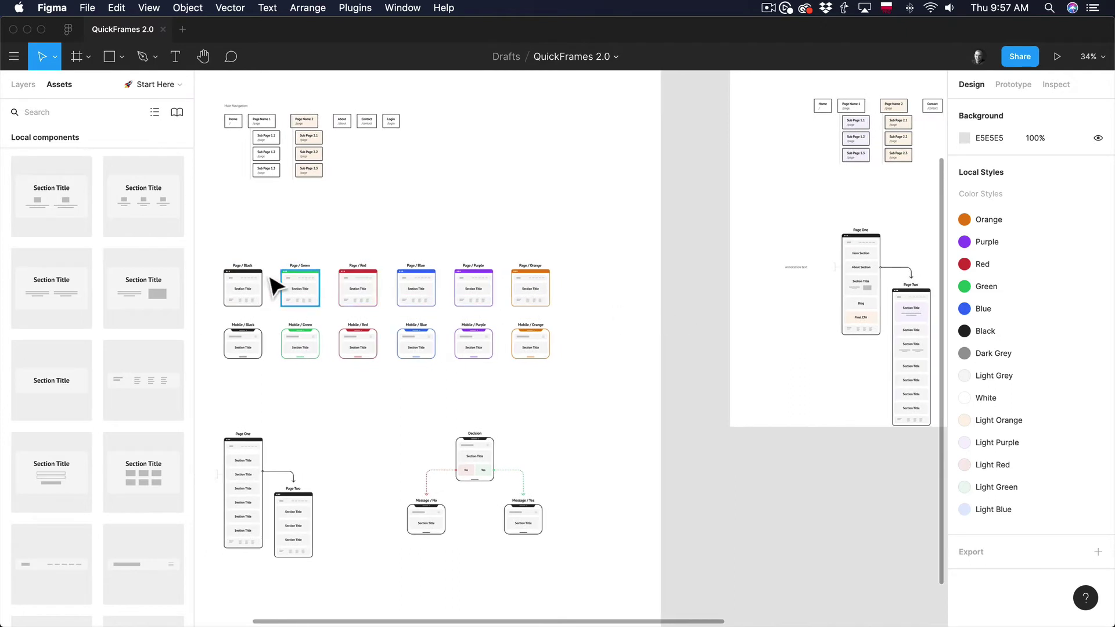
{"action": "scroll", "coordinate": [406, 311], "scroll_direction": "down", "scroll_amount": 1}
{"action": "scroll", "coordinate": [410, 314], "scroll_direction": "down", "scroll_amount": 2}
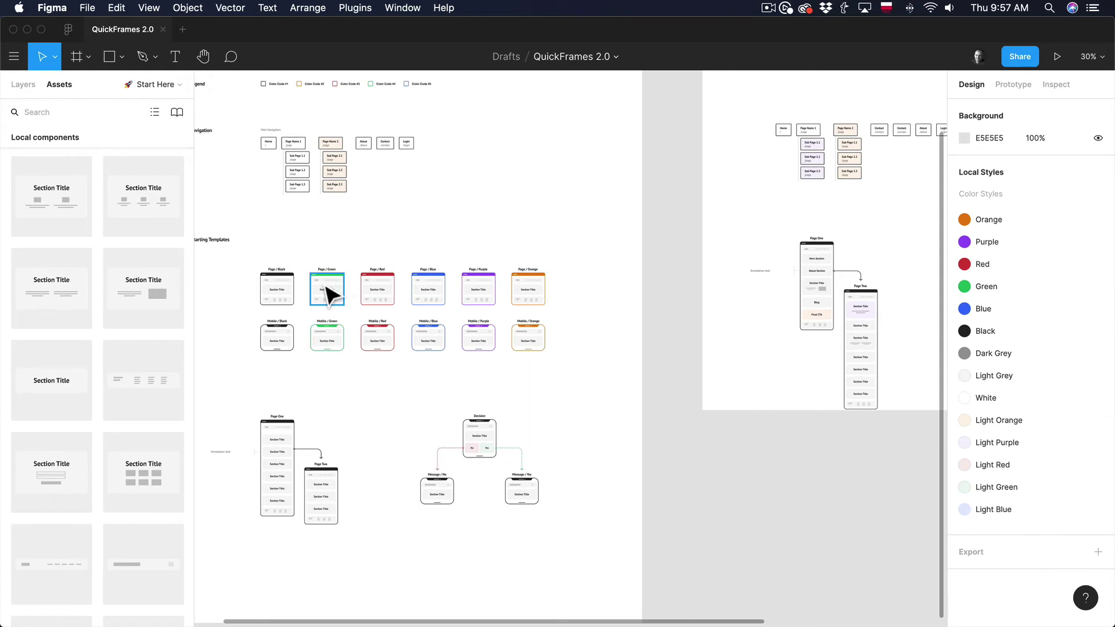
{"action": "left_click_drag", "start_coordinate": [334, 293], "coordinate": [917, 308]}
{"action": "scroll", "coordinate": [921, 318], "scroll_direction": "up", "scroll_amount": 3}
{"action": "scroll", "coordinate": [490, 291], "scroll_direction": "right", "scroll_amount": 3}
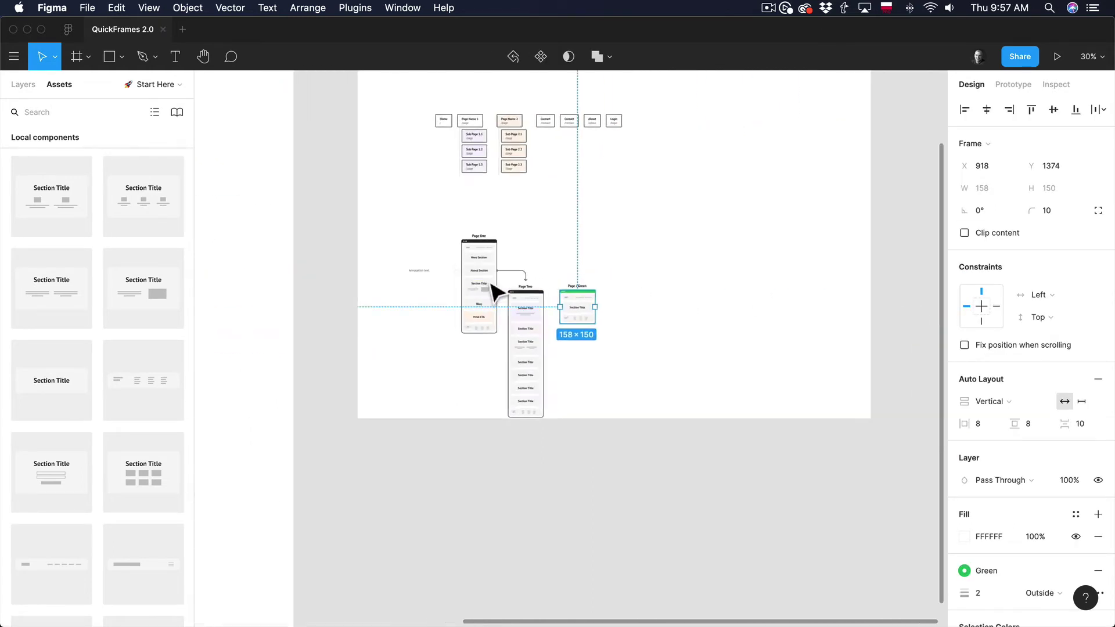
Duplicate the arrow leading to Page Two and stretch the copy to about 367 × 96, connecting Hero Section to Page / Green.
{"action": "scroll", "coordinate": [497, 291], "scroll_direction": "up", "scroll_amount": 3}
{"action": "left_click", "coordinate": [540, 266]}
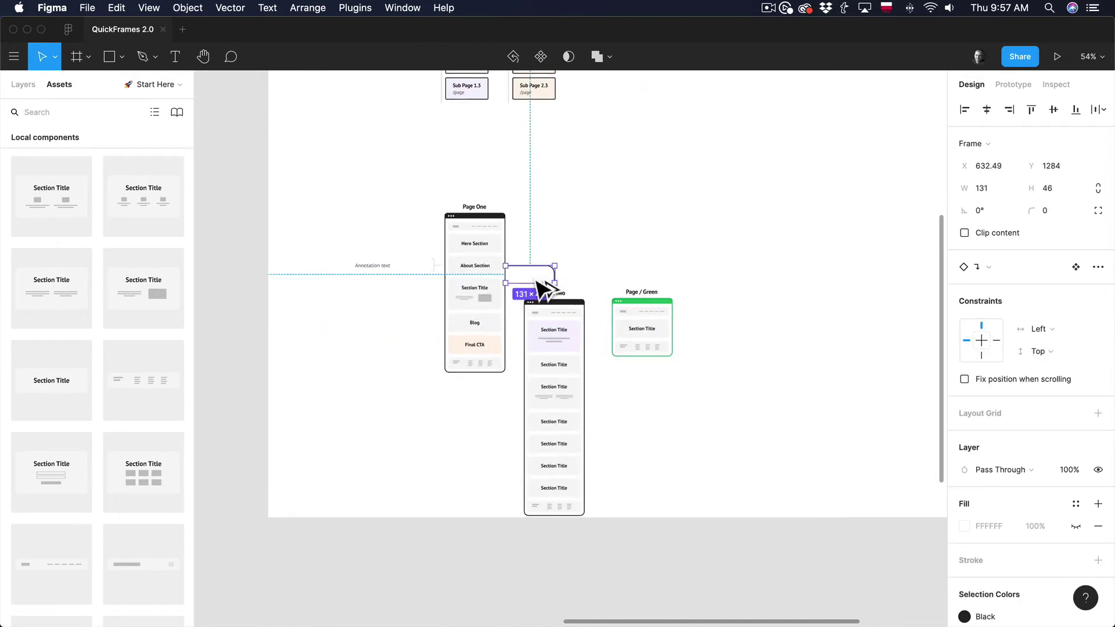
{"action": "left_click_drag", "start_coordinate": [553, 260], "coordinate": [638, 290]}
{"action": "left_click", "coordinate": [770, 269]}
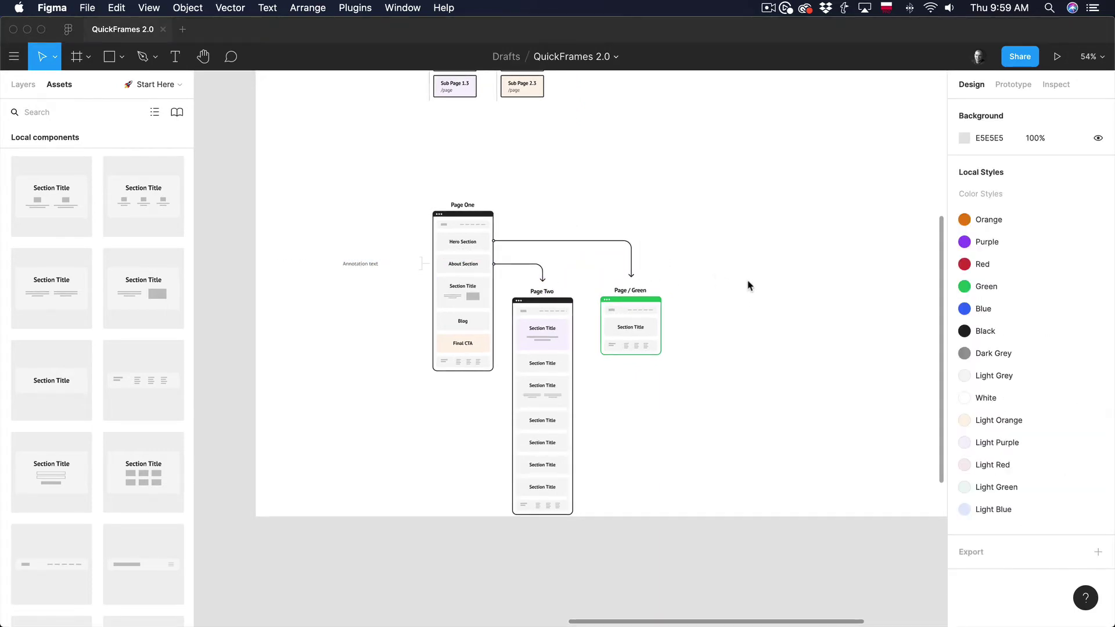
{"action": "scroll", "coordinate": [745, 284], "scroll_direction": "up", "scroll_amount": 2}
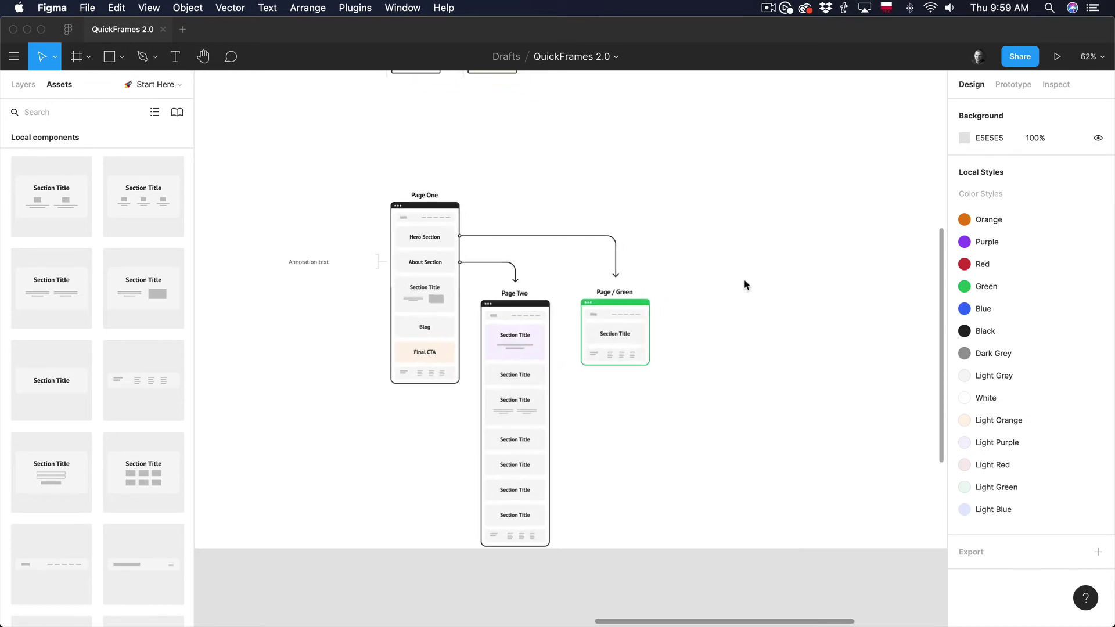
{"action": "scroll", "coordinate": [746, 284], "scroll_direction": "left", "scroll_amount": 2}
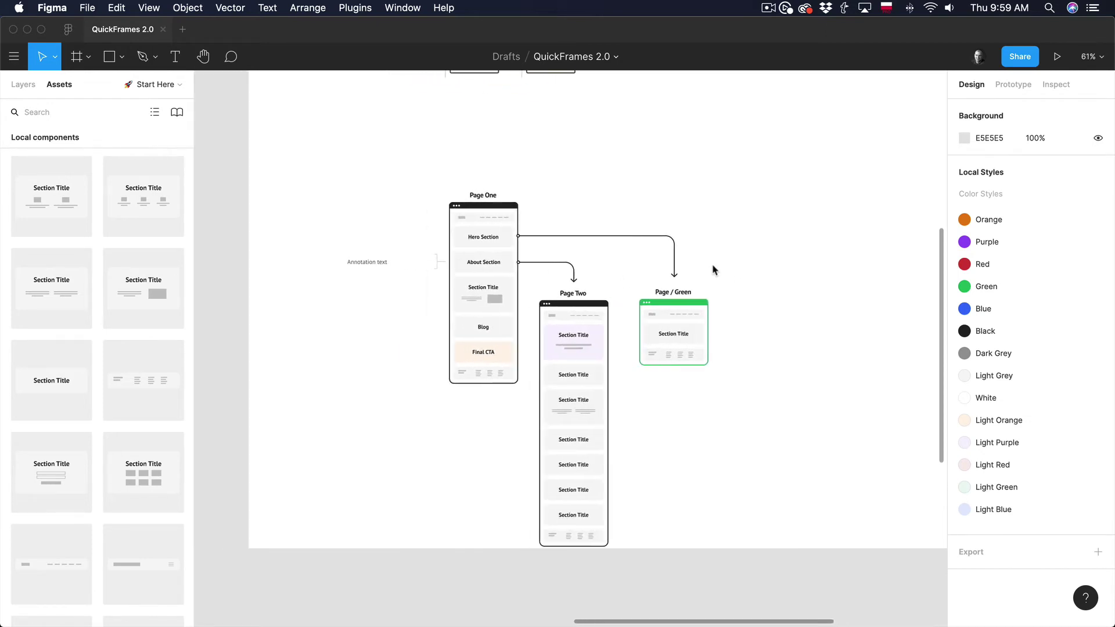
Duplicate the Hero Section arrow and reshape the copy so it runs left from the Blog section and points up.
{"action": "left_click", "coordinate": [657, 256]}
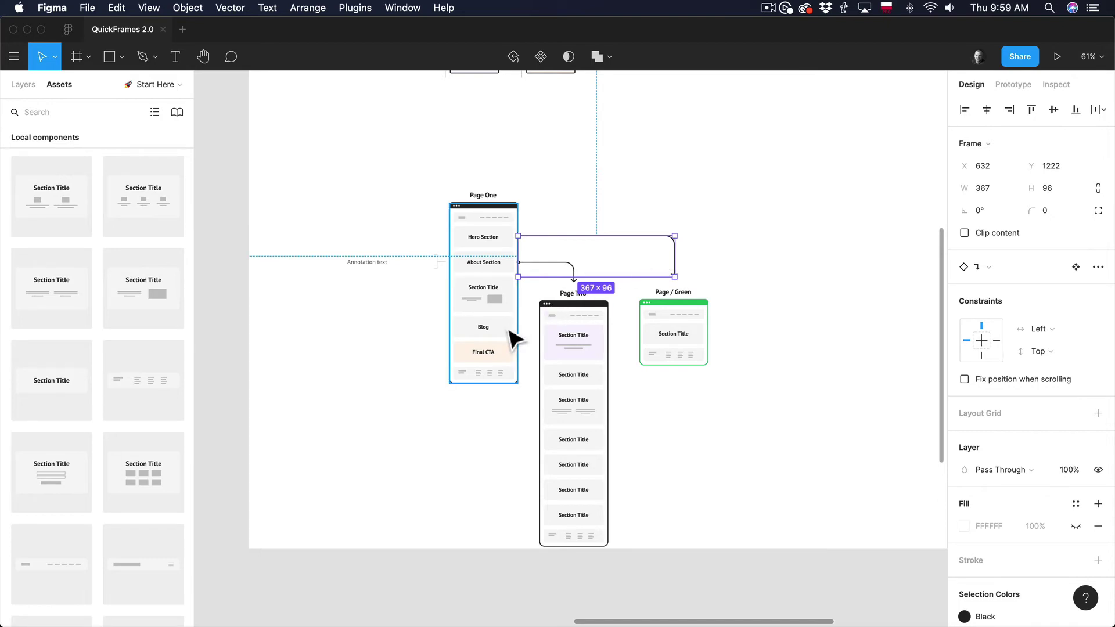
{"action": "left_click_drag", "start_coordinate": [657, 262], "coordinate": [388, 357]}
{"action": "left_click_drag", "start_coordinate": [244, 375], "coordinate": [322, 194]}
{"action": "left_click", "coordinate": [396, 122]}
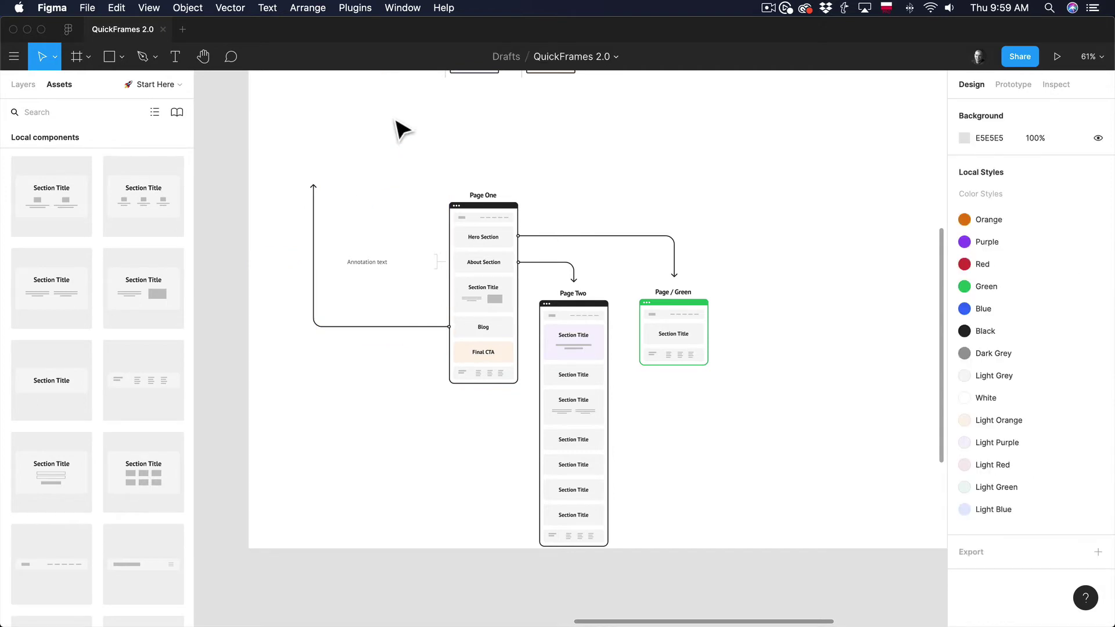
Insert the solid double arrow from the Arrows components so it branches out of the right side of Page / Green.
{"action": "scroll", "coordinate": [401, 131], "scroll_direction": "down", "scroll_amount": 3}
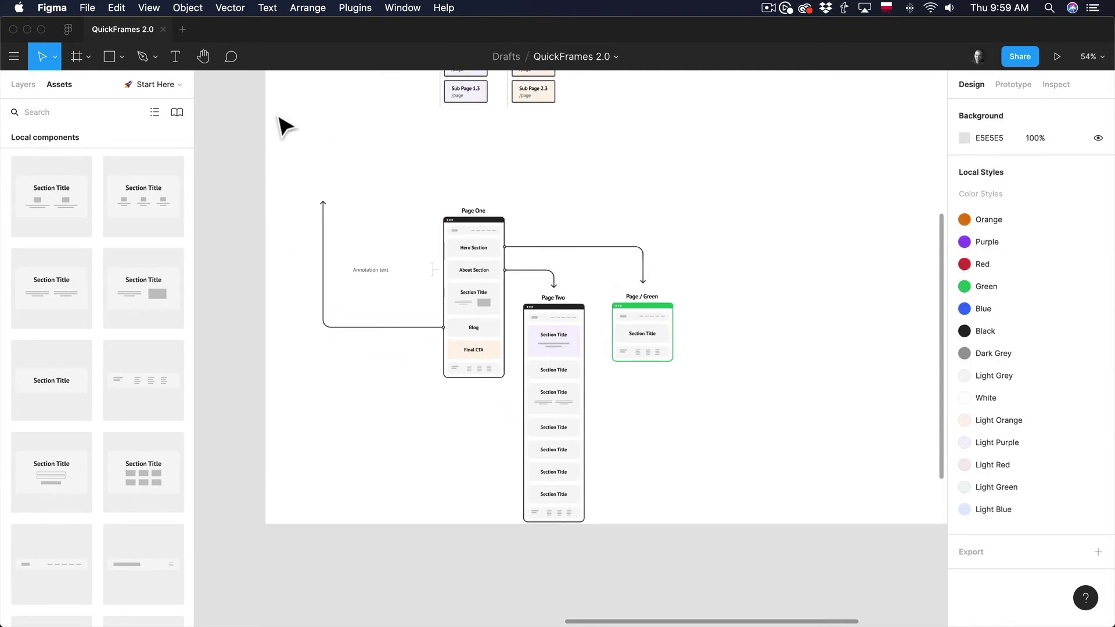
{"action": "scroll", "coordinate": [93, 238], "scroll_direction": "up", "scroll_amount": 5}
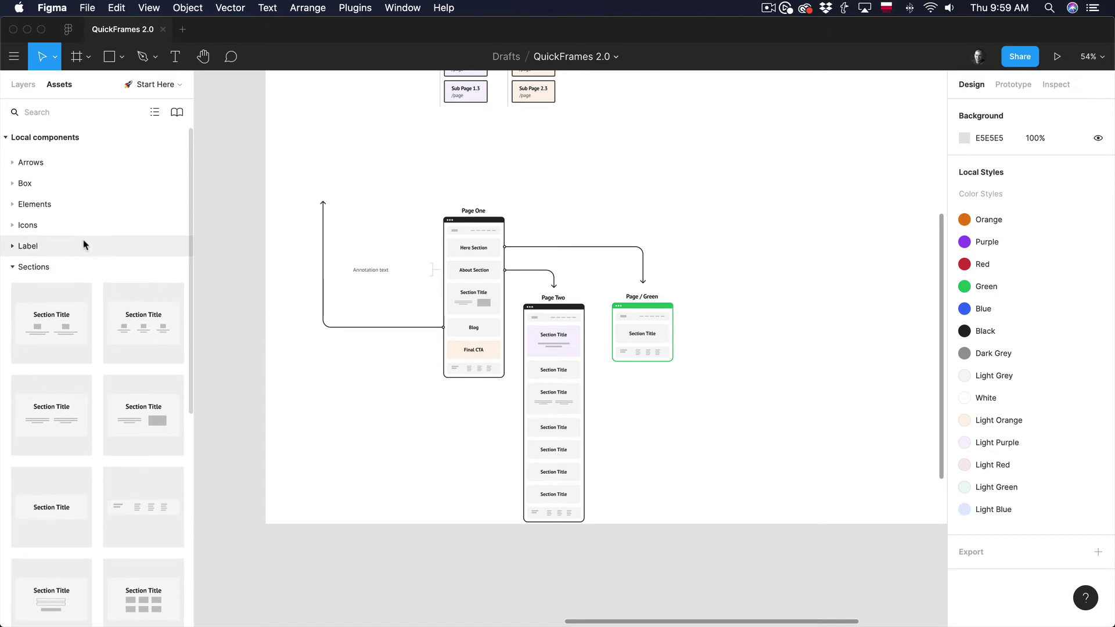
{"action": "left_click", "coordinate": [13, 268]}
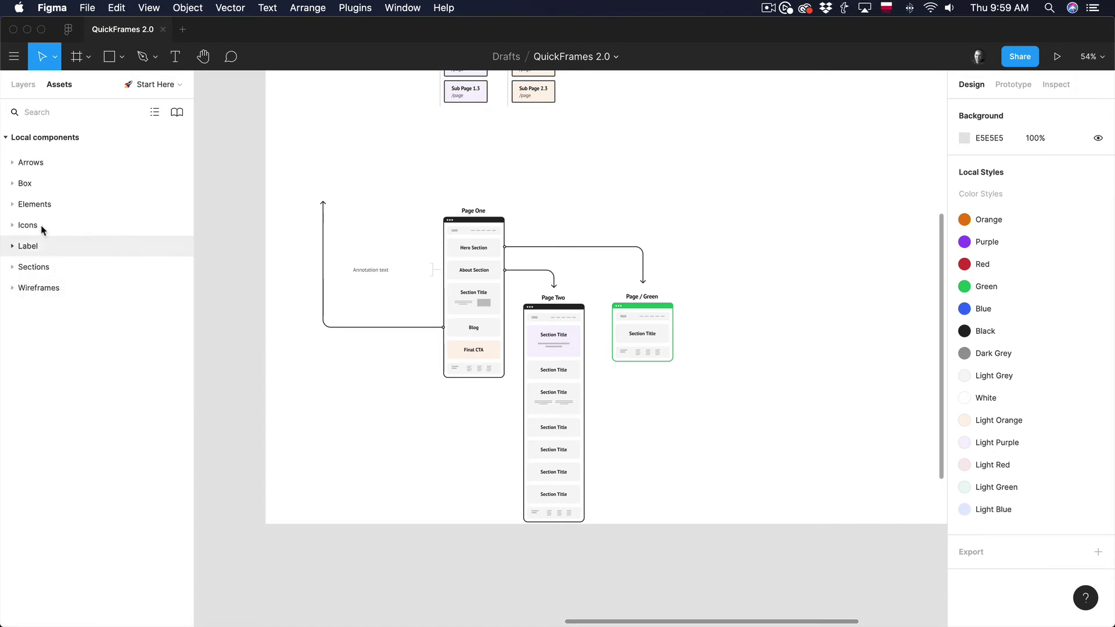
{"action": "left_click", "coordinate": [10, 163]}
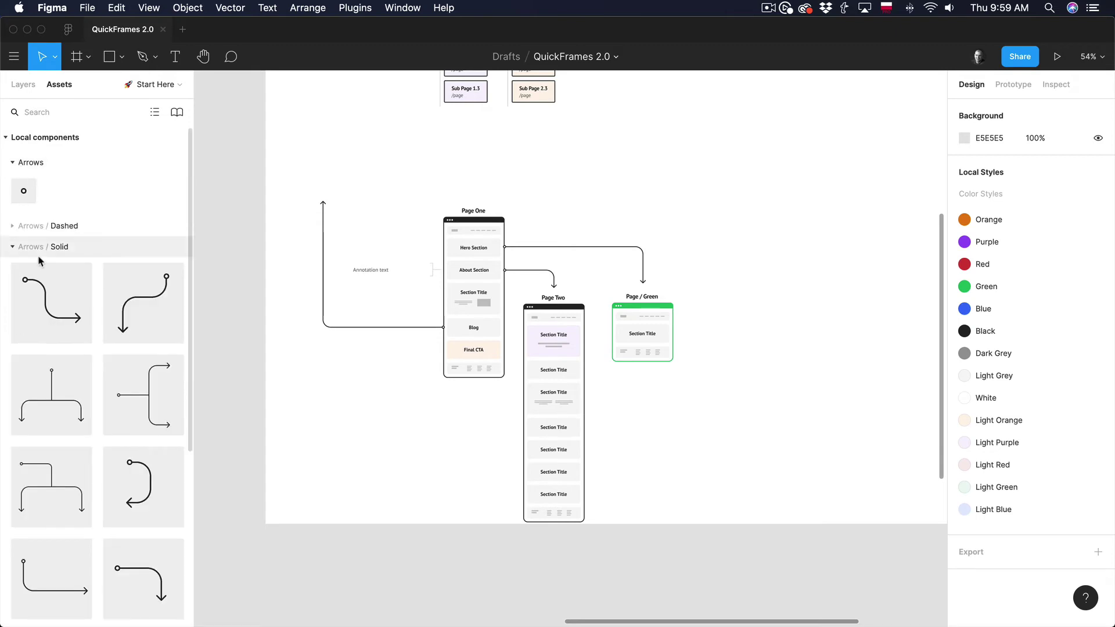
{"action": "scroll", "coordinate": [168, 338], "scroll_direction": "down", "scroll_amount": 5}
{"action": "scroll", "coordinate": [169, 339], "scroll_direction": "up", "scroll_amount": 5}
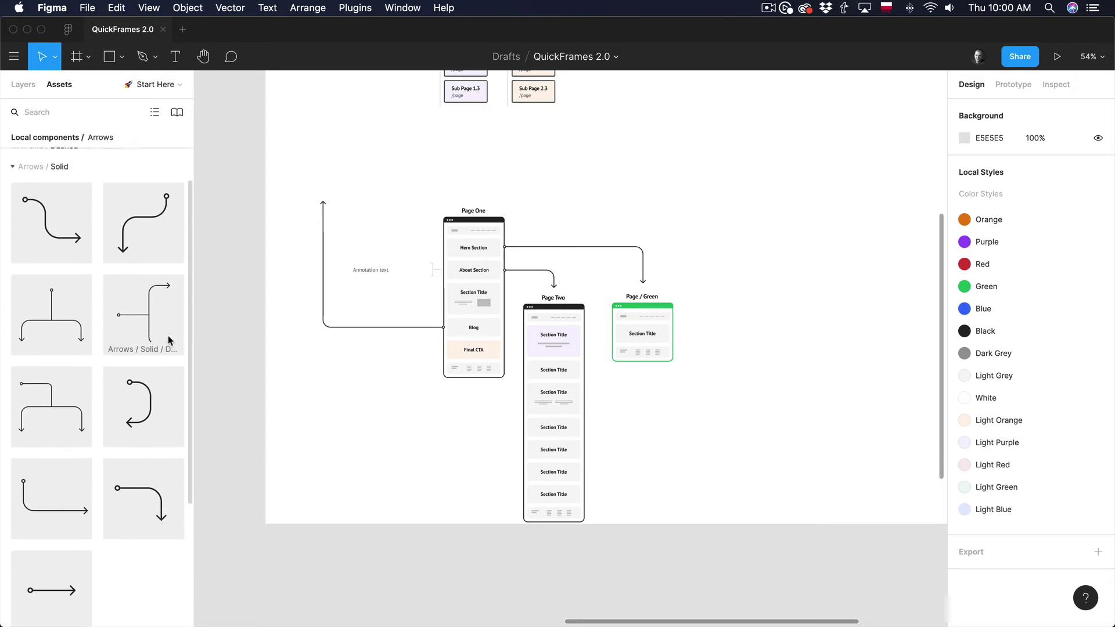
{"action": "left_click_drag", "start_coordinate": [168, 343], "coordinate": [716, 346]}
{"action": "left_click", "coordinate": [806, 275]}
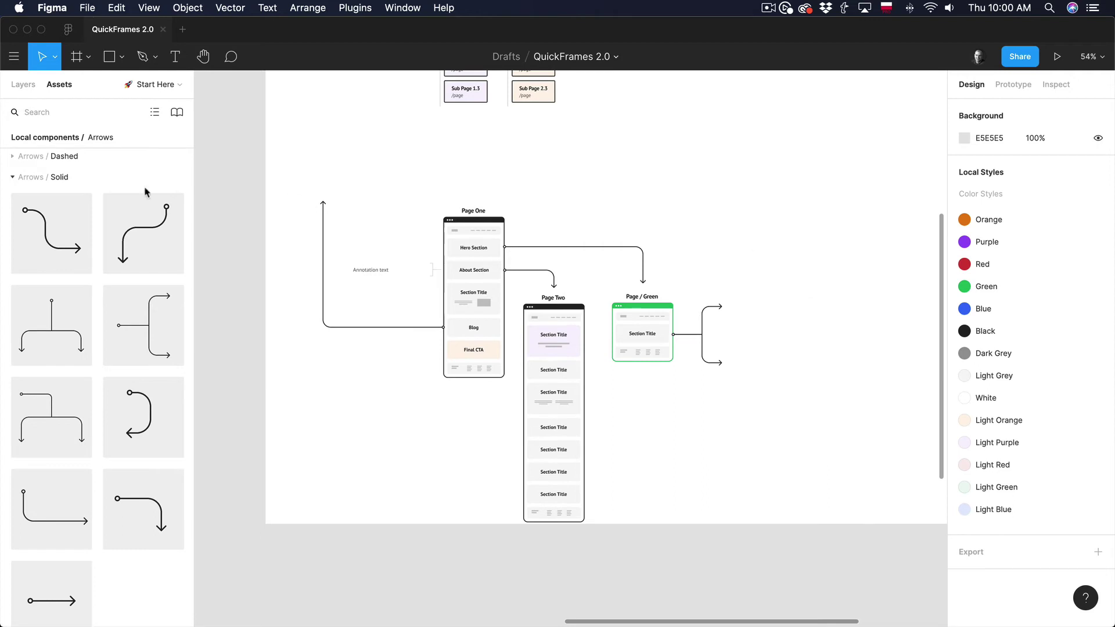
Insert the dashed U-turn arrow at about 264 × 139, connecting Page / Green back to the third section of Page Two.
{"action": "left_click", "coordinate": [12, 177]}
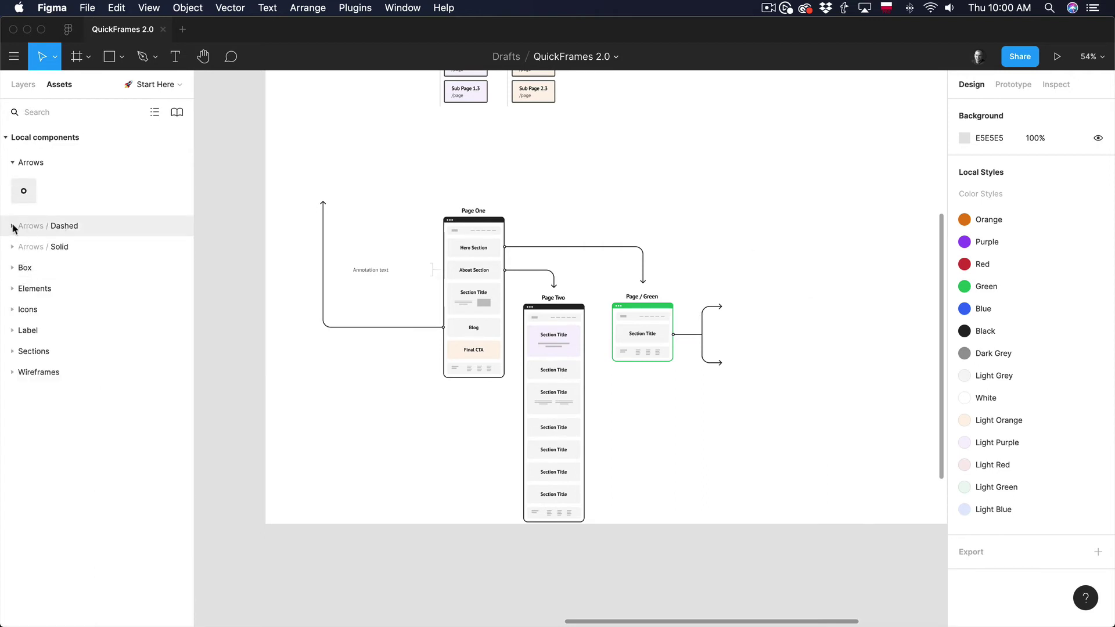
{"action": "left_click", "coordinate": [13, 227]}
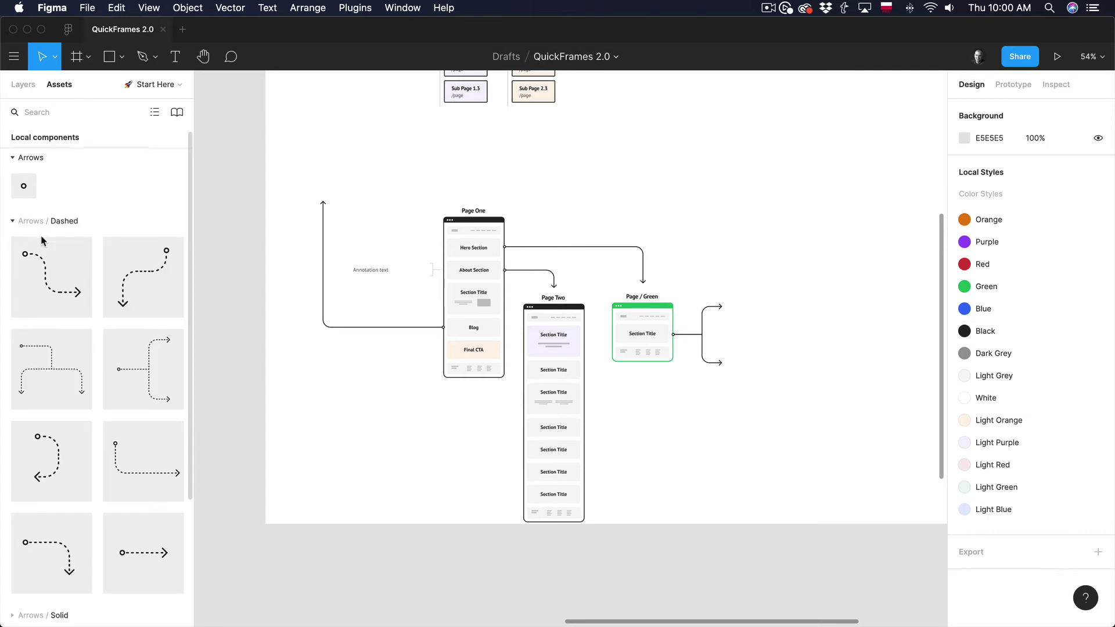
{"action": "scroll", "coordinate": [42, 247], "scroll_direction": "down", "scroll_amount": 3}
{"action": "scroll", "coordinate": [47, 254], "scroll_direction": "up", "scroll_amount": 2}
{"action": "left_click_drag", "start_coordinate": [55, 401], "coordinate": [595, 409]}
{"action": "left_click", "coordinate": [799, 444]}
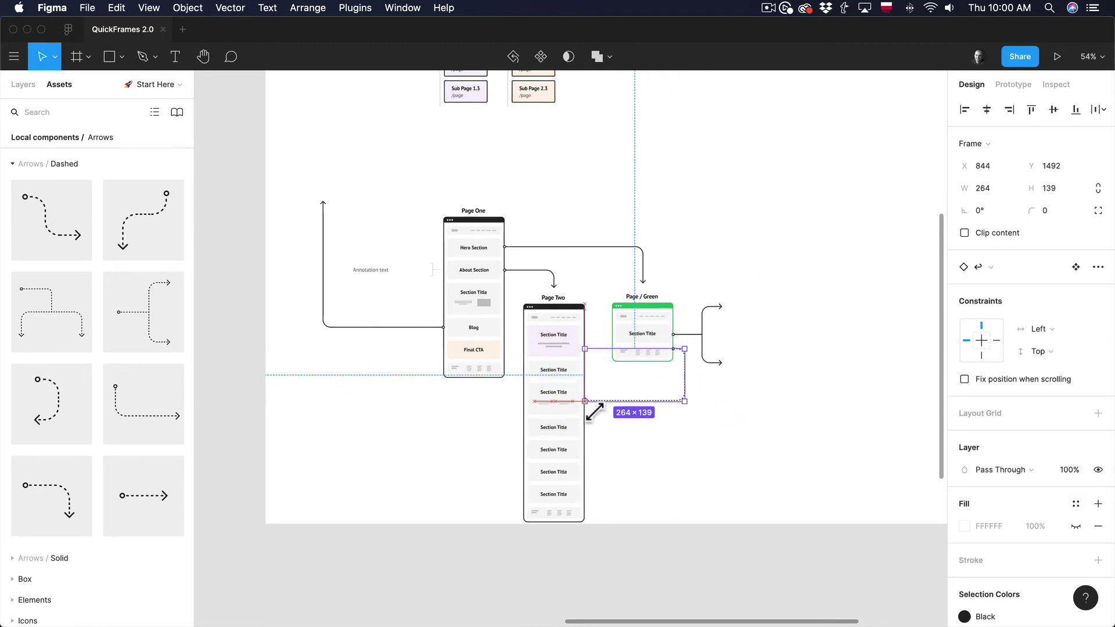
{"action": "left_click", "coordinate": [797, 390]}
{"action": "scroll", "coordinate": [801, 378], "scroll_direction": "left", "scroll_amount": 1}
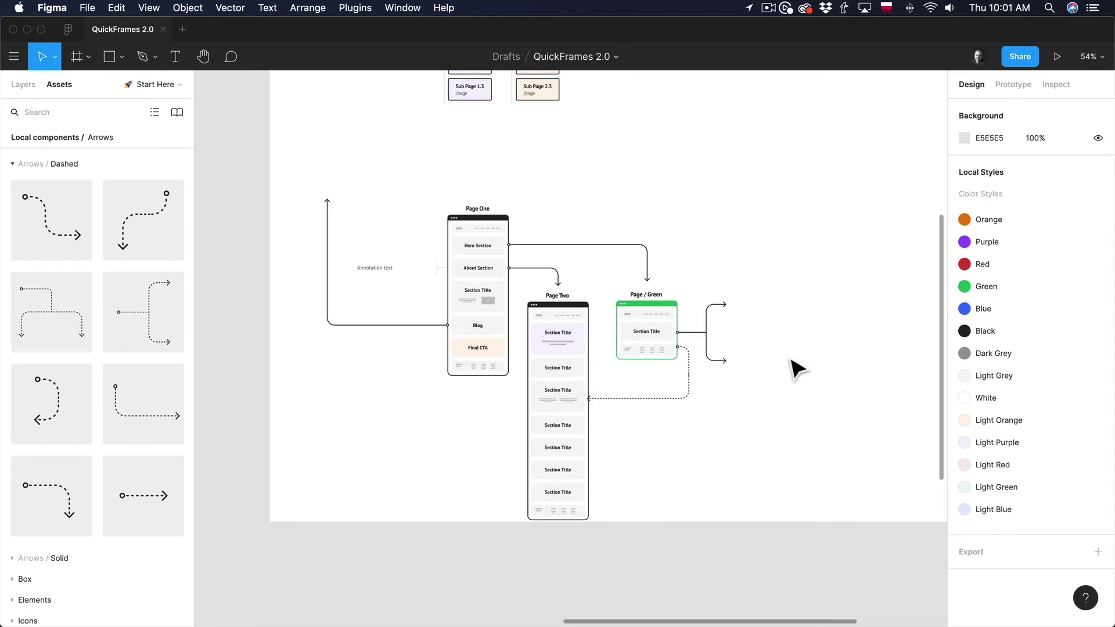
Swap the blank icon at the corner of the arrow from Hero Section to Page / Green for the Popup icon.
{"action": "left_click", "coordinate": [655, 247]}
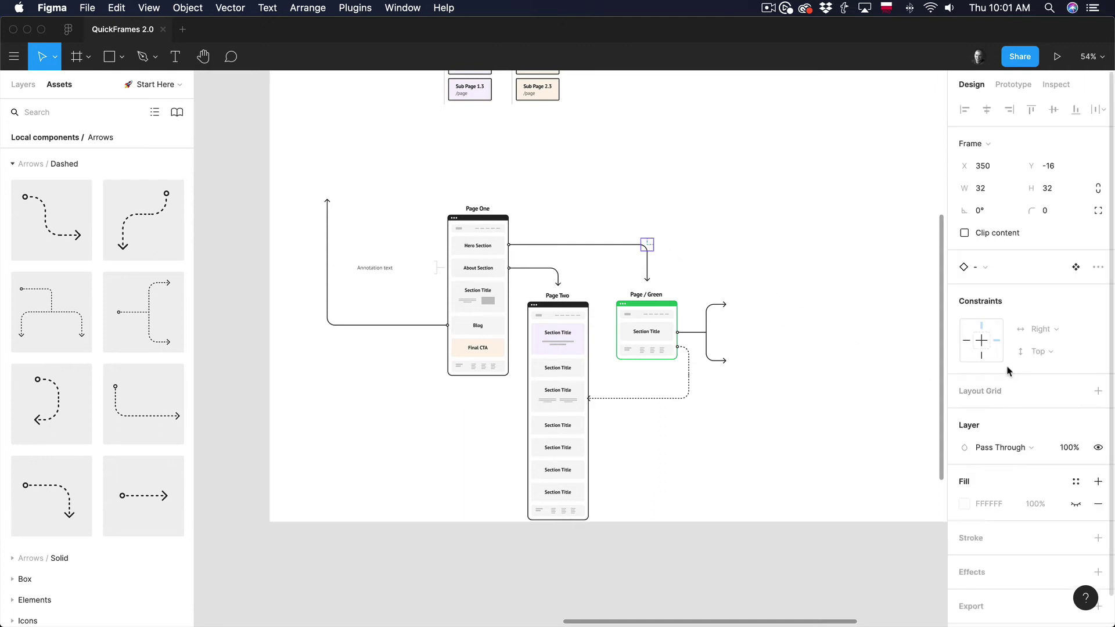
{"action": "left_click", "coordinate": [999, 270]}
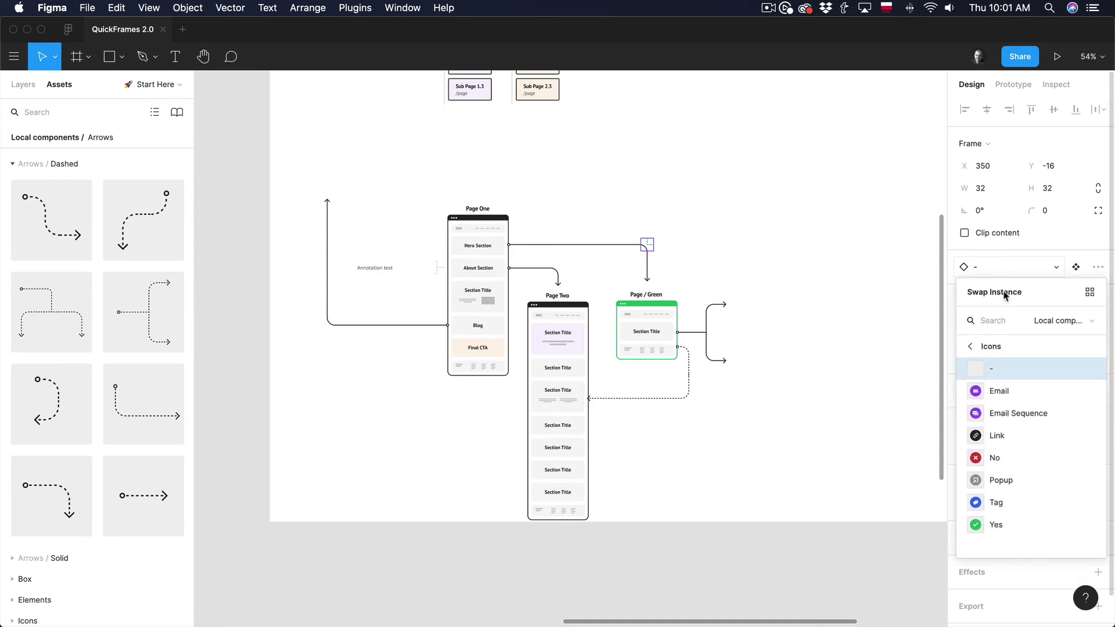
{"action": "left_click", "coordinate": [999, 481]}
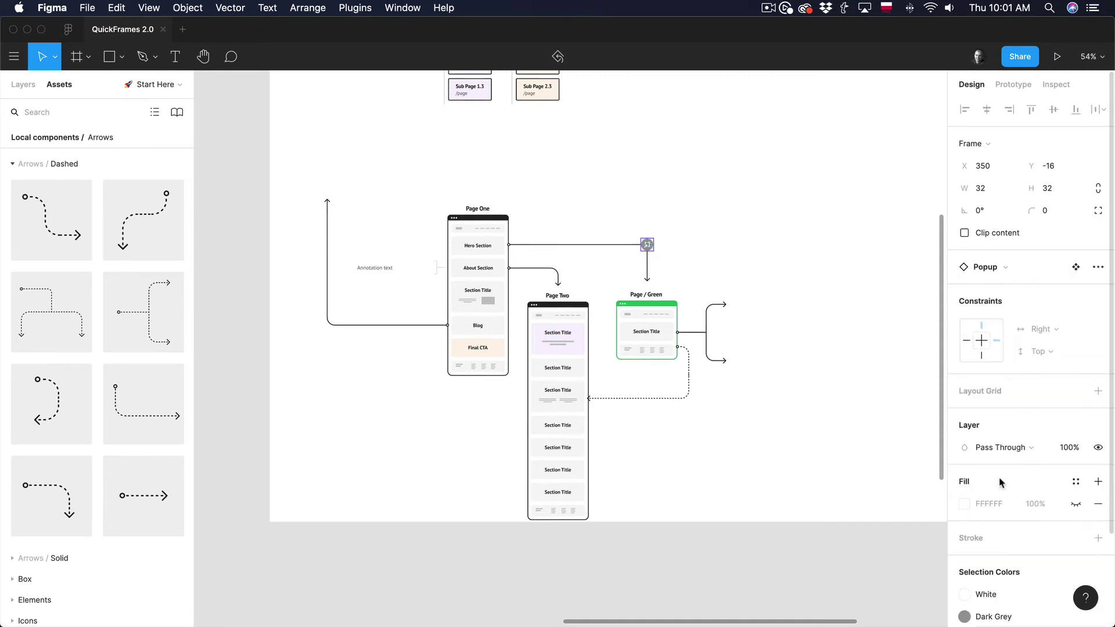
{"action": "left_click", "coordinate": [868, 285]}
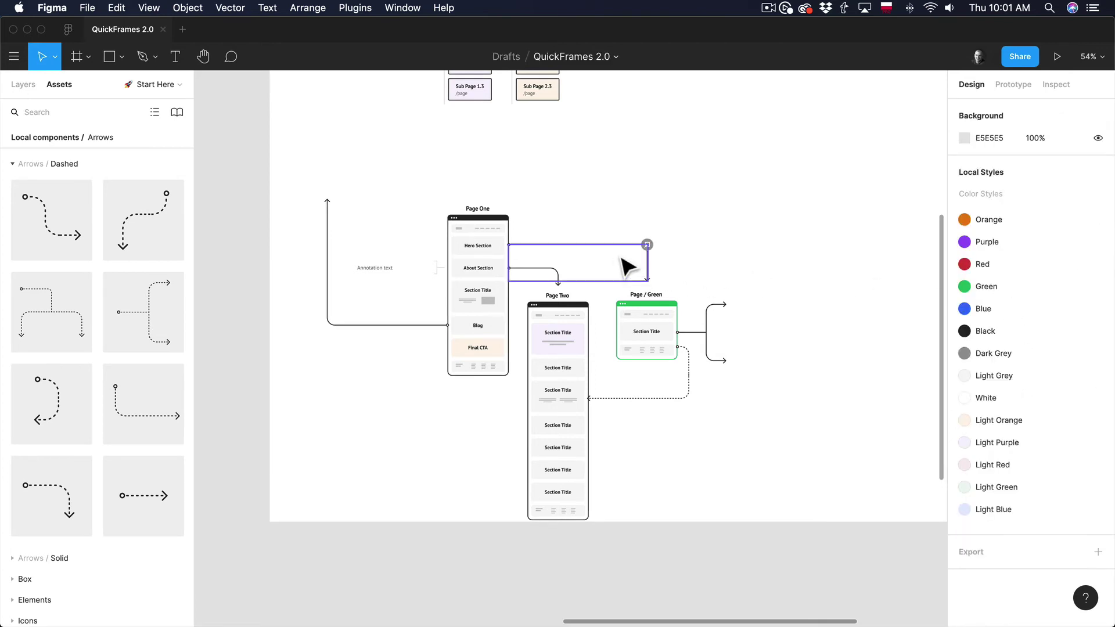
{"action": "left_click", "coordinate": [650, 251]}
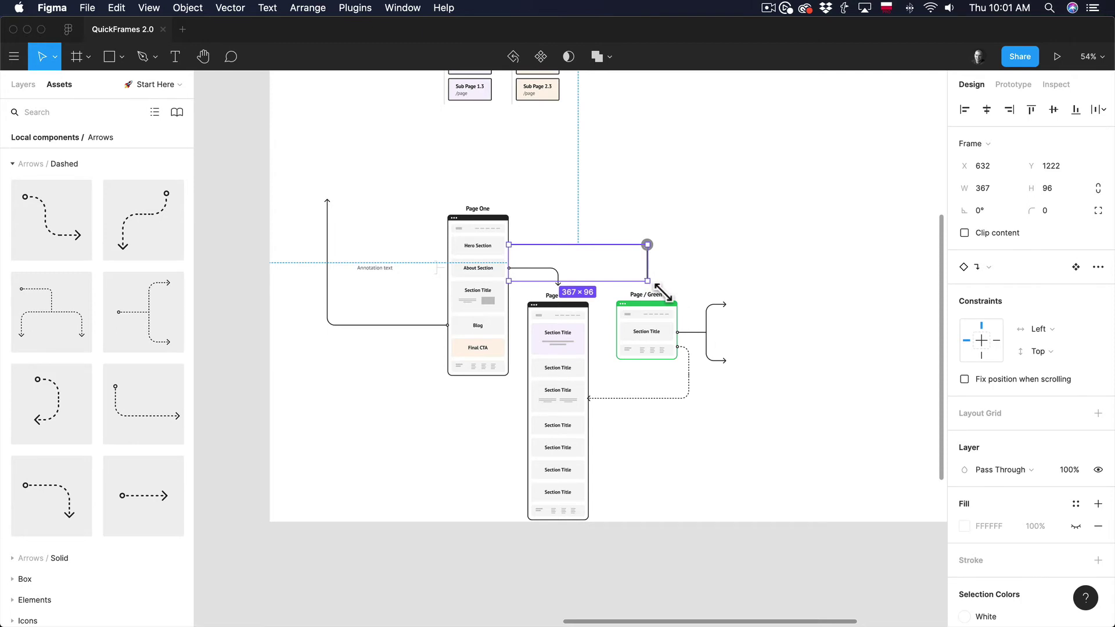
{"action": "mouse_move", "coordinate": [663, 290]}
{"action": "left_mouse_down"}
{"action": "mouse_move", "coordinate": [598, 289]}
{"action": "mouse_move", "coordinate": [642, 184]}
{"action": "mouse_move", "coordinate": [715, 167]}
{"action": "mouse_move", "coordinate": [820, 271]}
{"action": "mouse_move", "coordinate": [655, 316]}
{"action": "mouse_move", "coordinate": [655, 290]}
{"action": "left_mouse_up"}
{"action": "left_click", "coordinate": [748, 284]}
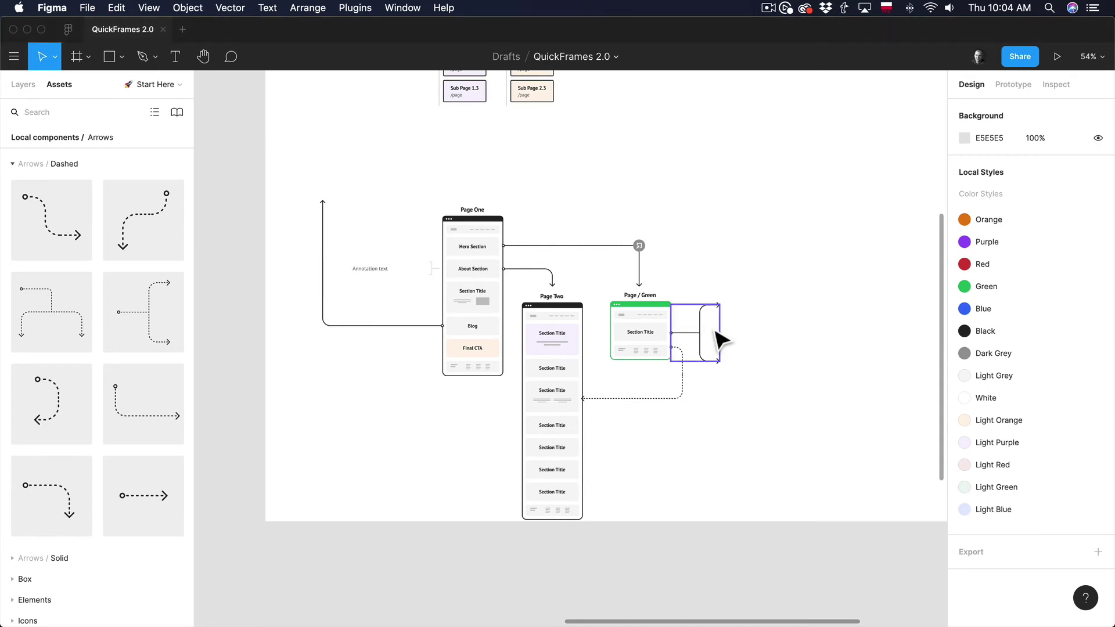
Swap the blank icons on the Decision Right arrow beside Page / Green: Yes on the lower branch, No on the upper.
{"action": "left_click", "coordinate": [714, 329]}
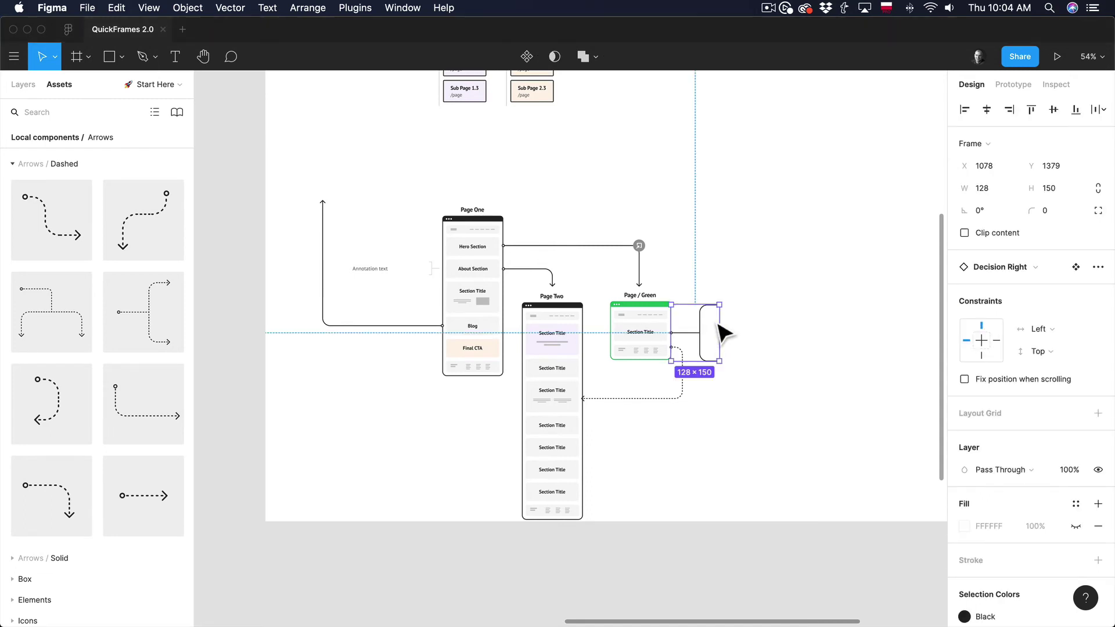
{"action": "left_click", "coordinate": [22, 84]}
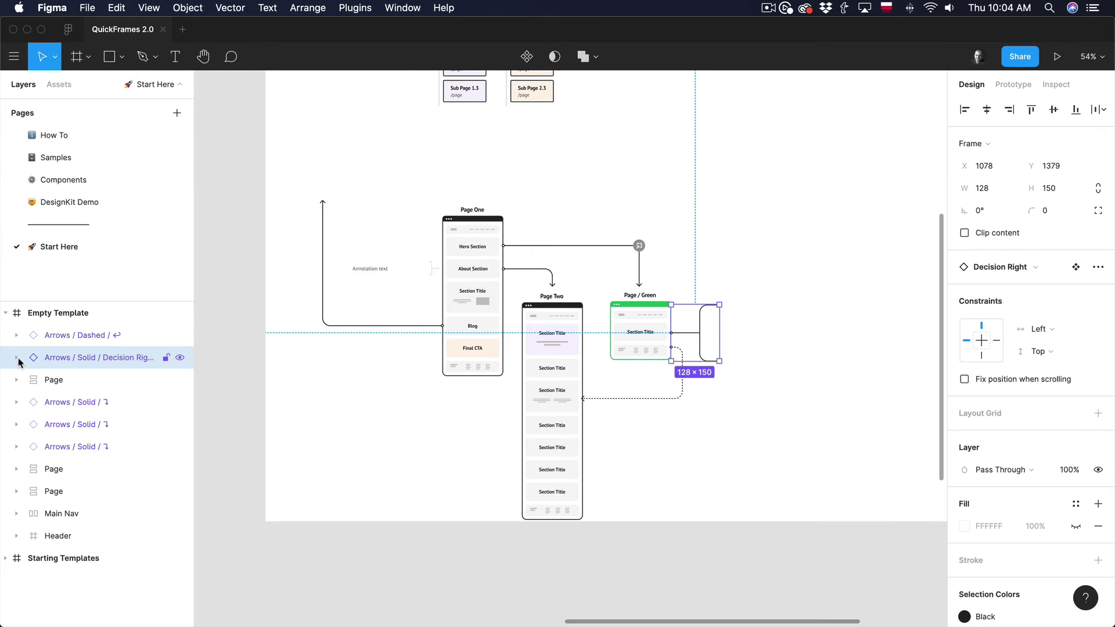
{"action": "left_click", "coordinate": [17, 358]}
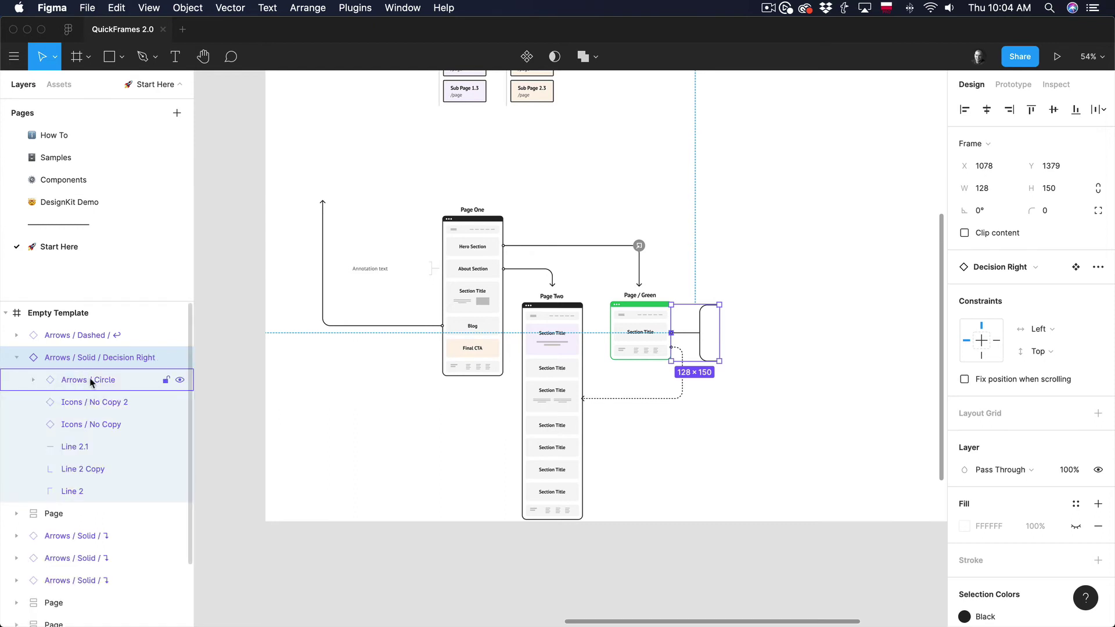
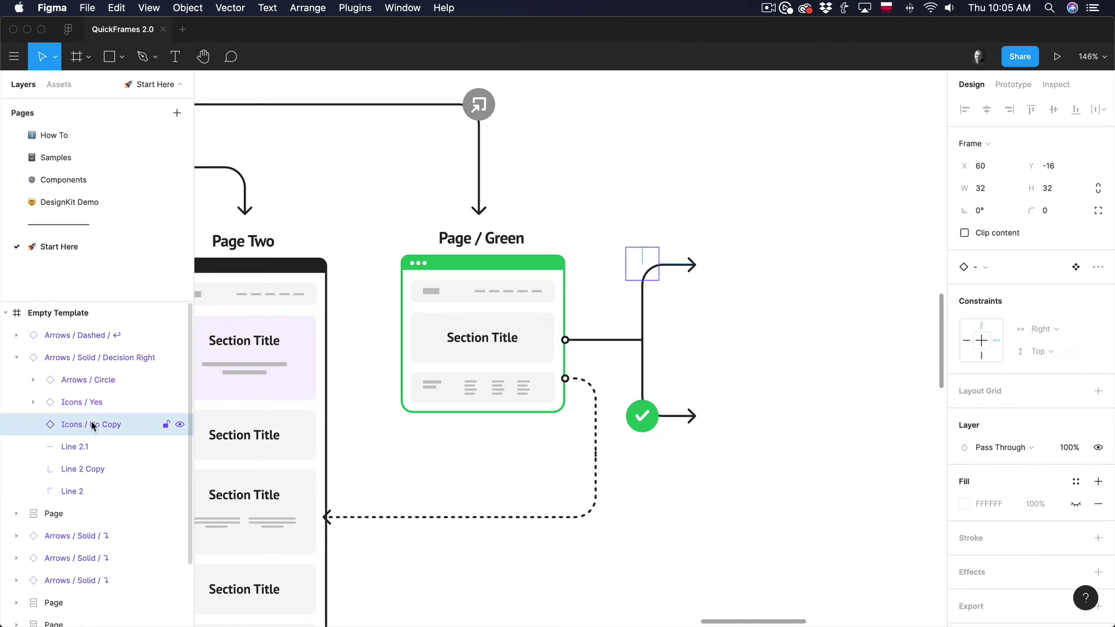
{"action": "left_click", "coordinate": [983, 268]}
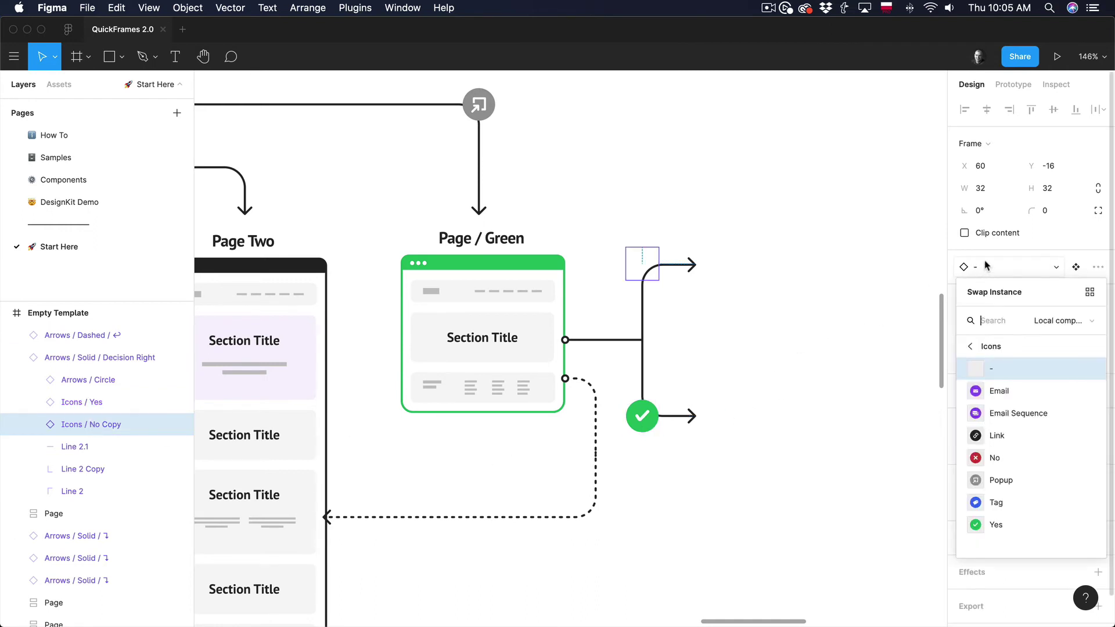
{"action": "left_click", "coordinate": [993, 458]}
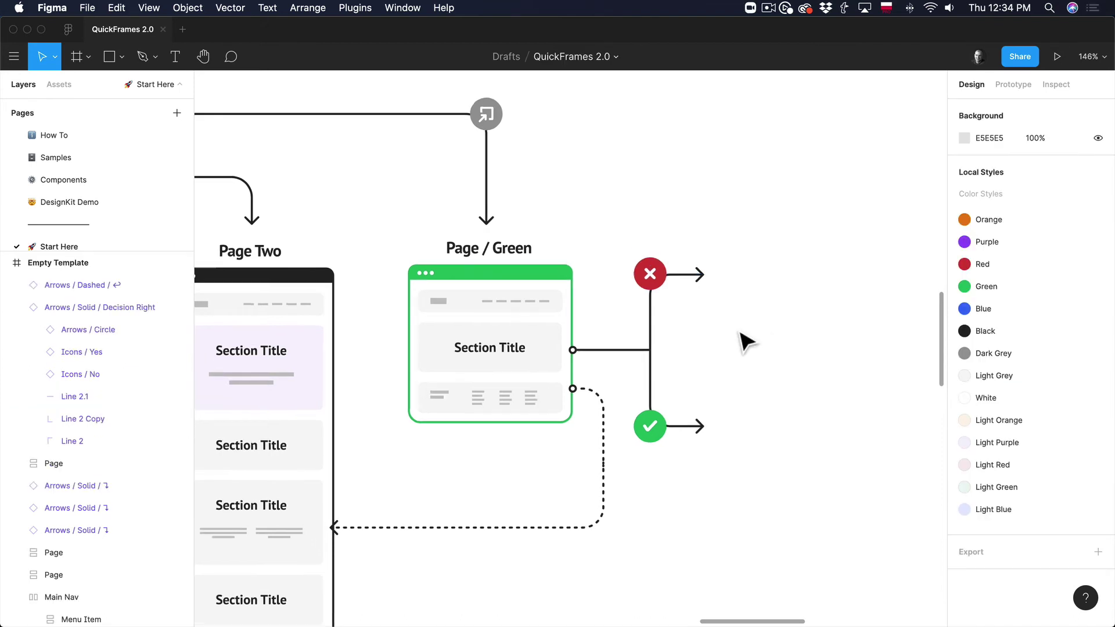
Examine how the Main Nav sitemap's menu items and sub menus are nested, collapsing its layers to the menu-item level.
{"action": "scroll", "coordinate": [752, 333], "scroll_direction": "down", "scroll_amount": 5}
{"action": "scroll", "coordinate": [751, 332], "scroll_direction": "up", "scroll_amount": 5}
{"action": "scroll", "coordinate": [752, 333], "scroll_direction": "up", "scroll_amount": 3}
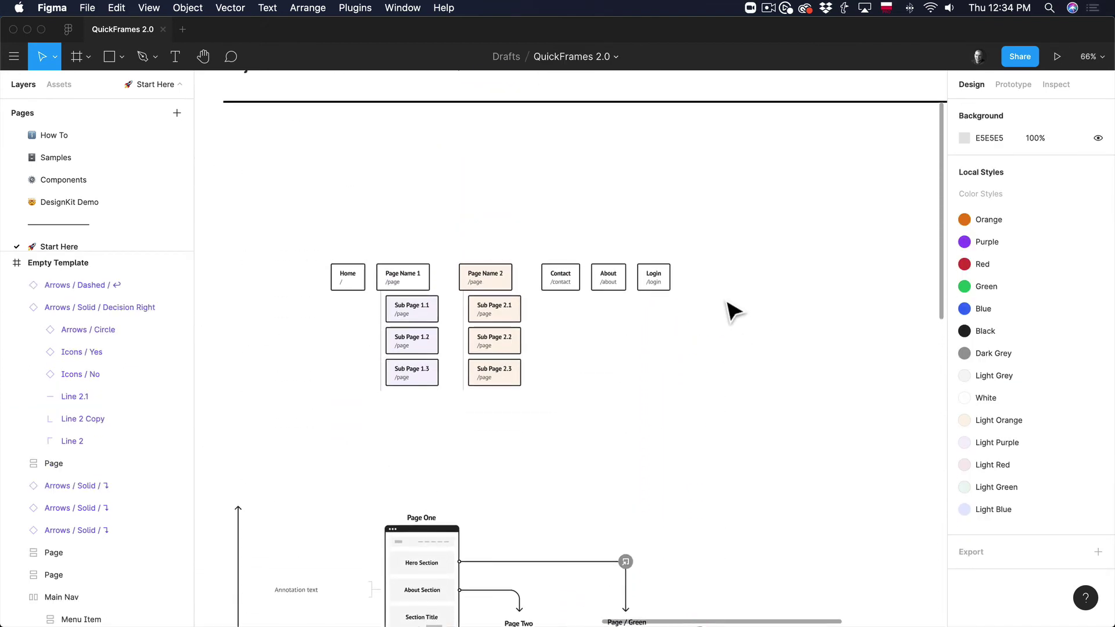
{"action": "scroll", "coordinate": [472, 325], "scroll_direction": "up", "scroll_amount": 2}
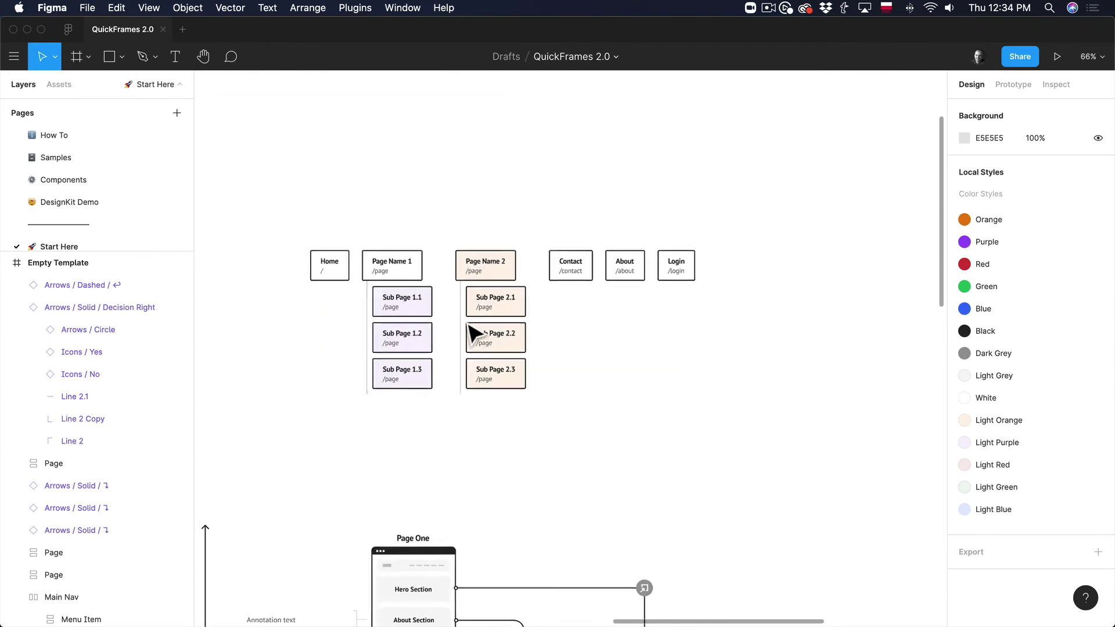
{"action": "left_click", "coordinate": [418, 269]}
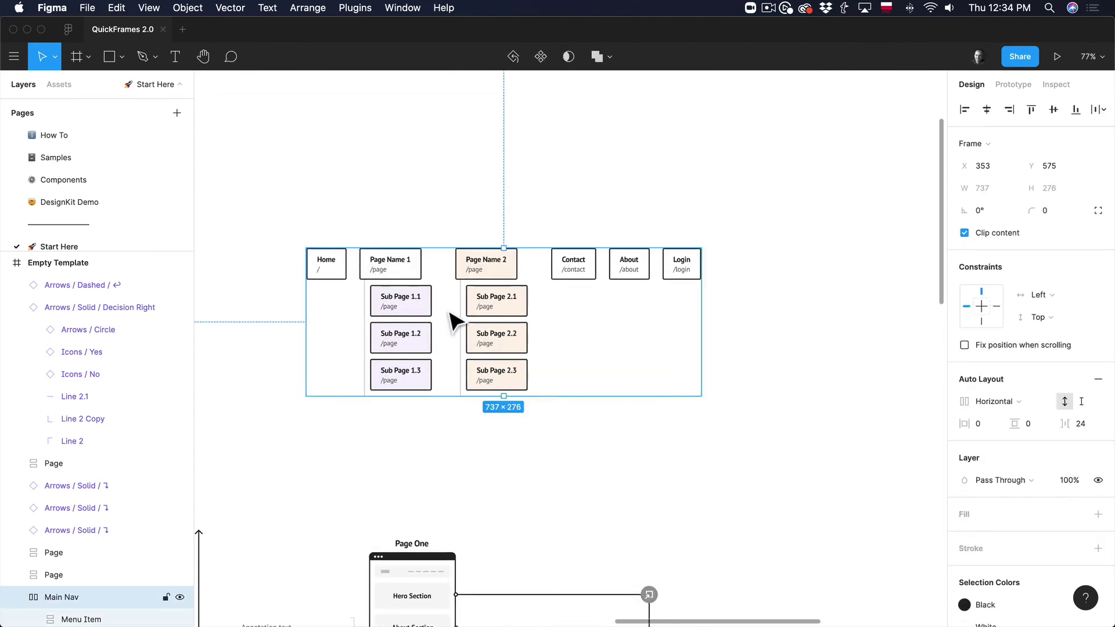
{"action": "double_click", "coordinate": [393, 276]}
{"action": "scroll", "coordinate": [33, 467], "scroll_direction": "down", "scroll_amount": 1}
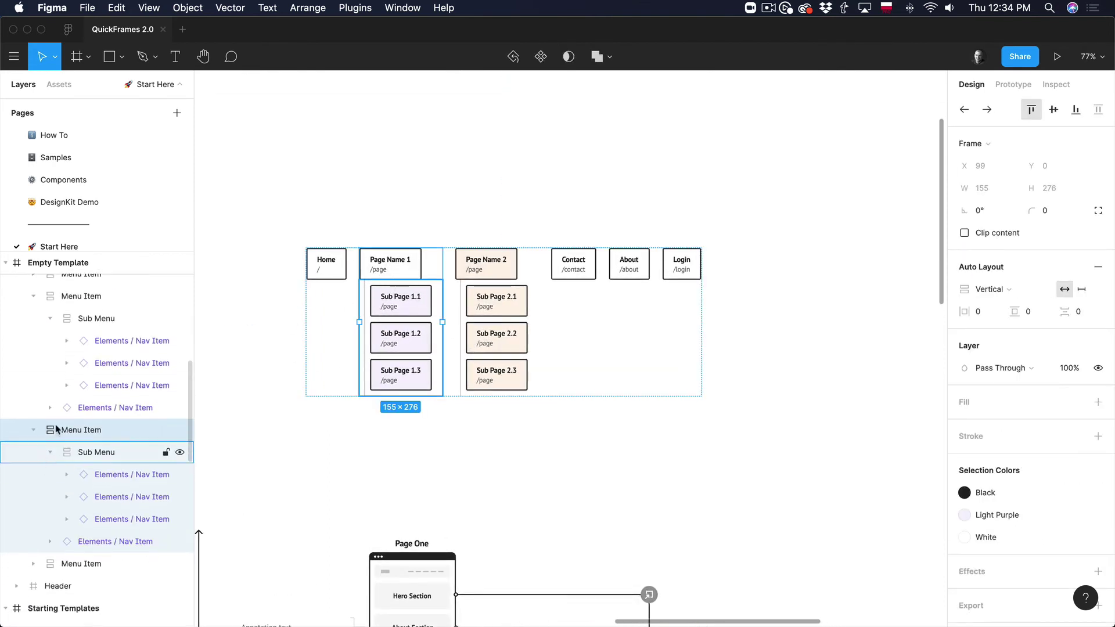
{"action": "left_click", "coordinate": [50, 318]}
{"action": "key", "text": "alt+l"}
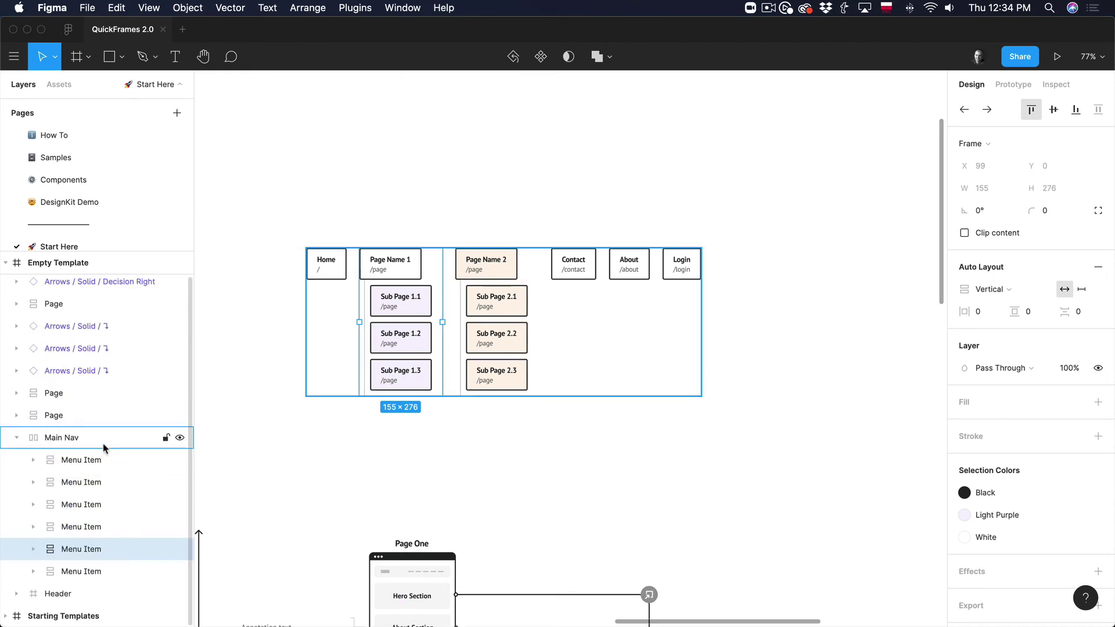
{"action": "left_click", "coordinate": [93, 525]}
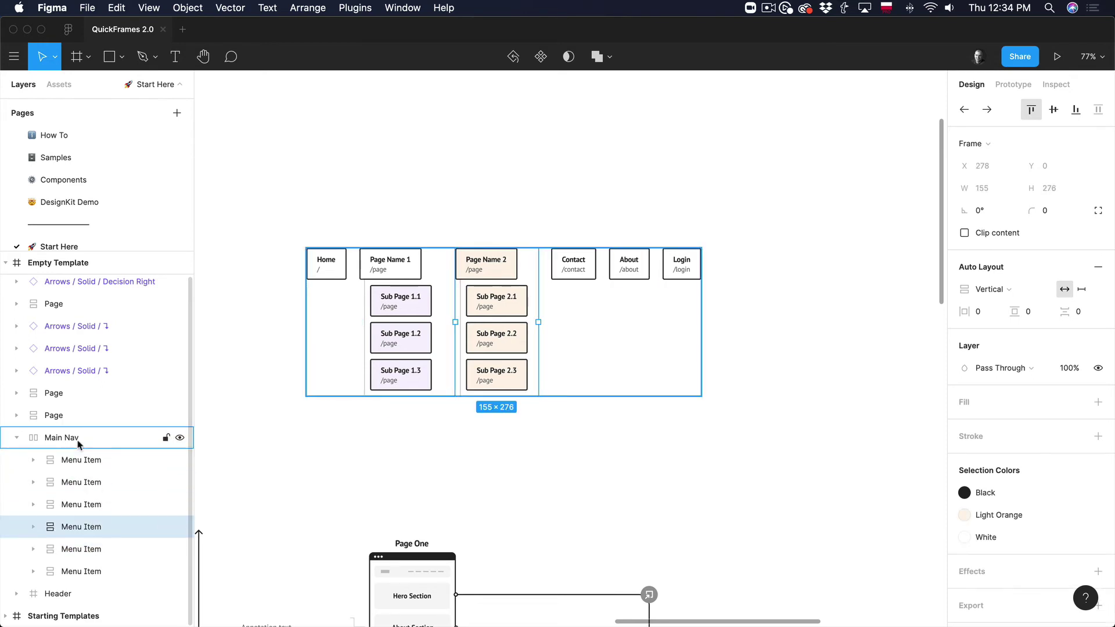
Shift the Login menu item back through the main navigation, and return it to the end of the row.
{"action": "left_click", "coordinate": [92, 472]}
{"action": "left_click", "coordinate": [92, 468]}
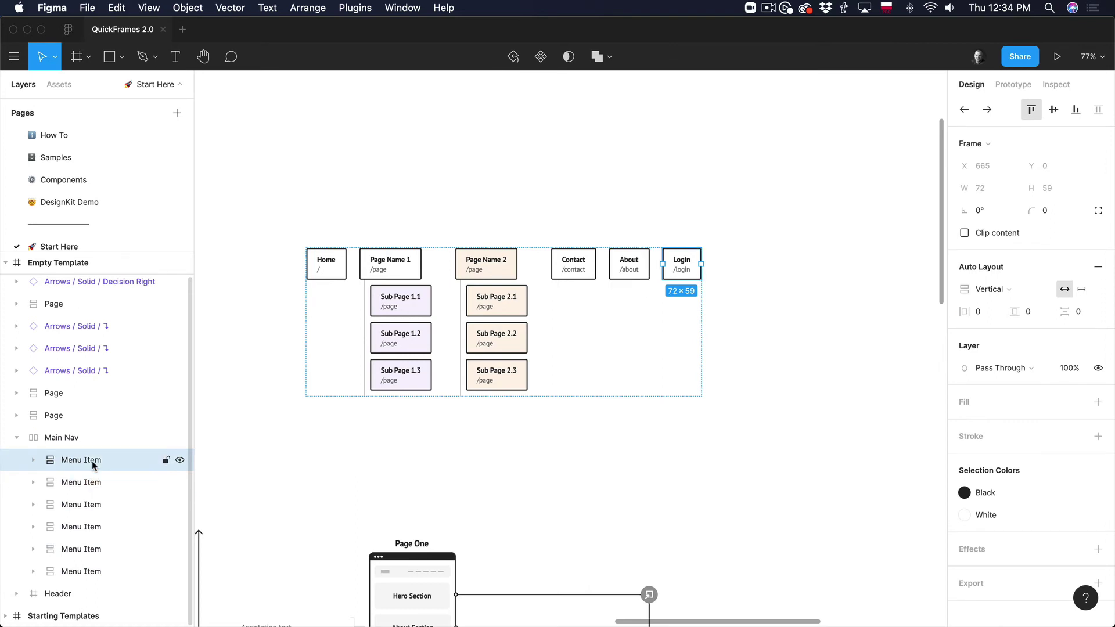
{"action": "key", "text": "Left"}
{"action": "key", "text": "Left"}
{"action": "key", "text": "Left"}
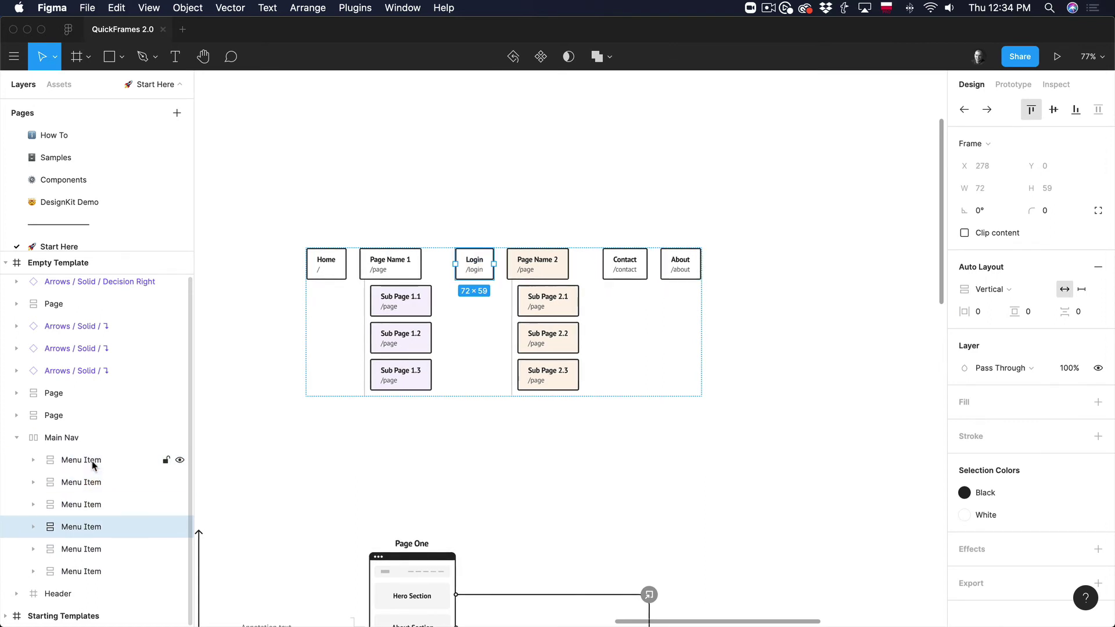
{"action": "key", "text": "Left"}
{"action": "key", "text": "Right"}
{"action": "key", "text": "Right"}
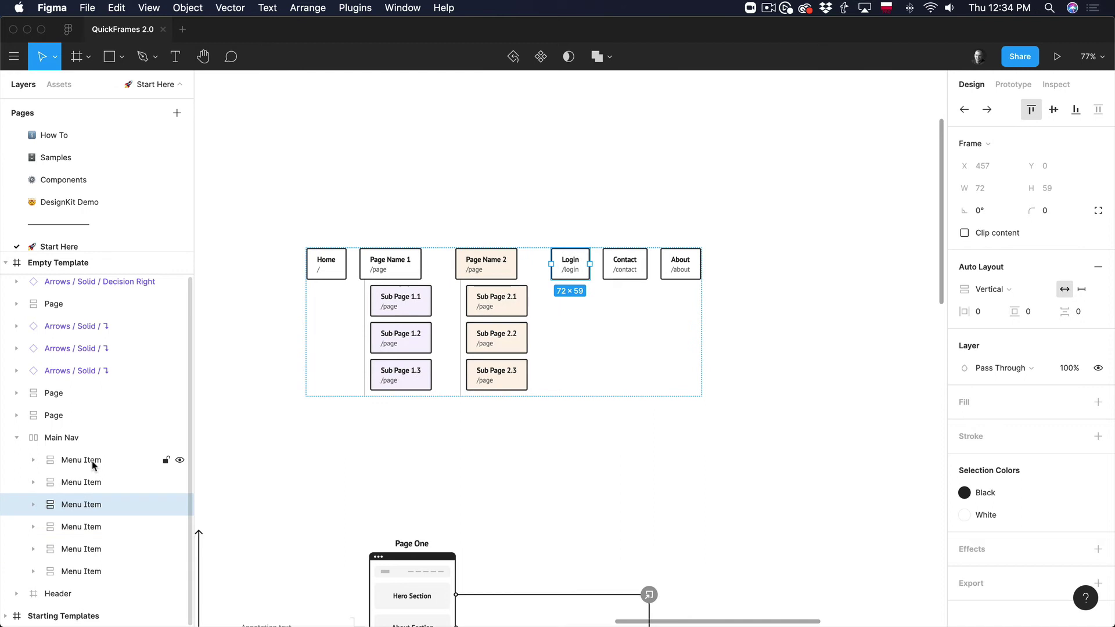
{"action": "key", "text": "Right"}
{"action": "key", "text": "Right"}
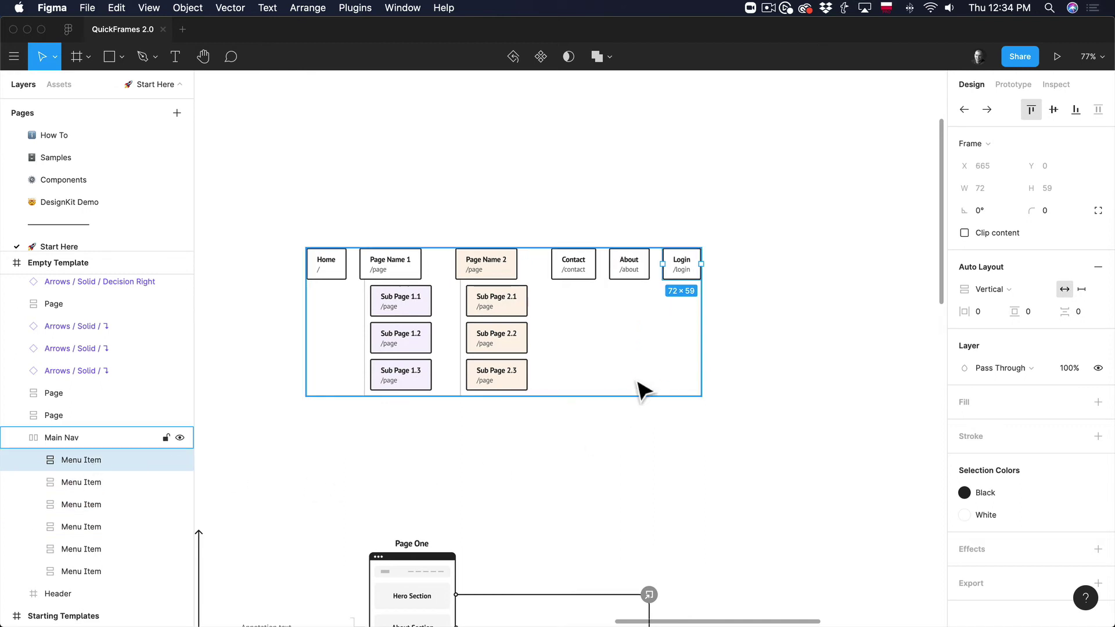
Rename the Contact menu item in the main navigation to "My new page".
{"action": "left_click", "coordinate": [583, 270], "text": "super"}
{"action": "double_click", "coordinate": [574, 258]}
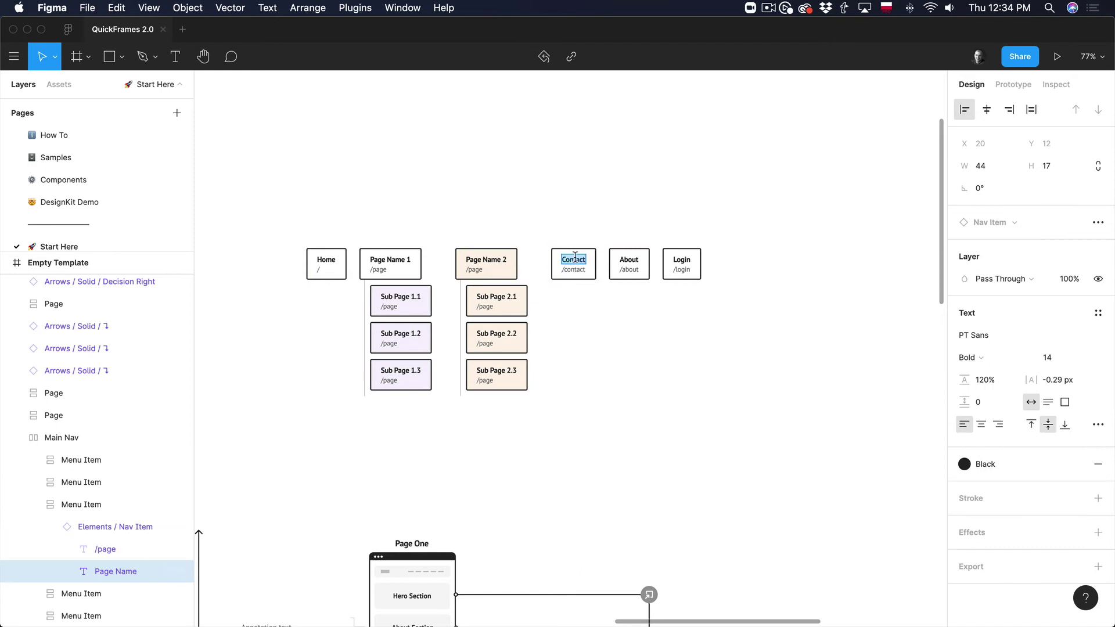
{"action": "type", "text": "S"}
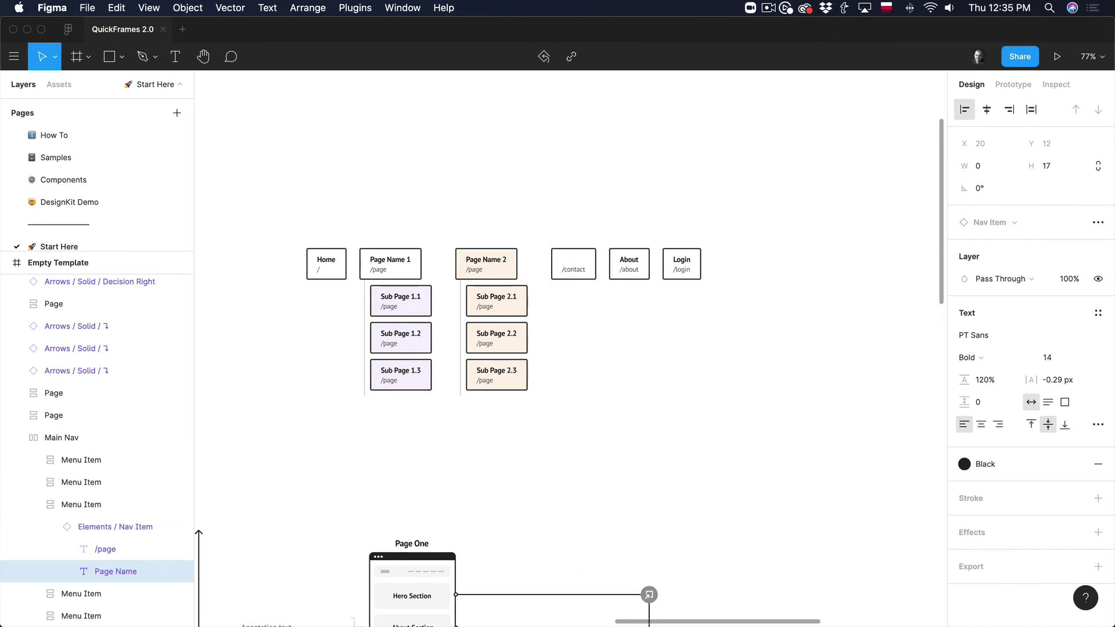
{"action": "key", "text": "BackSpace"}
{"action": "type", "text": "My new page"}
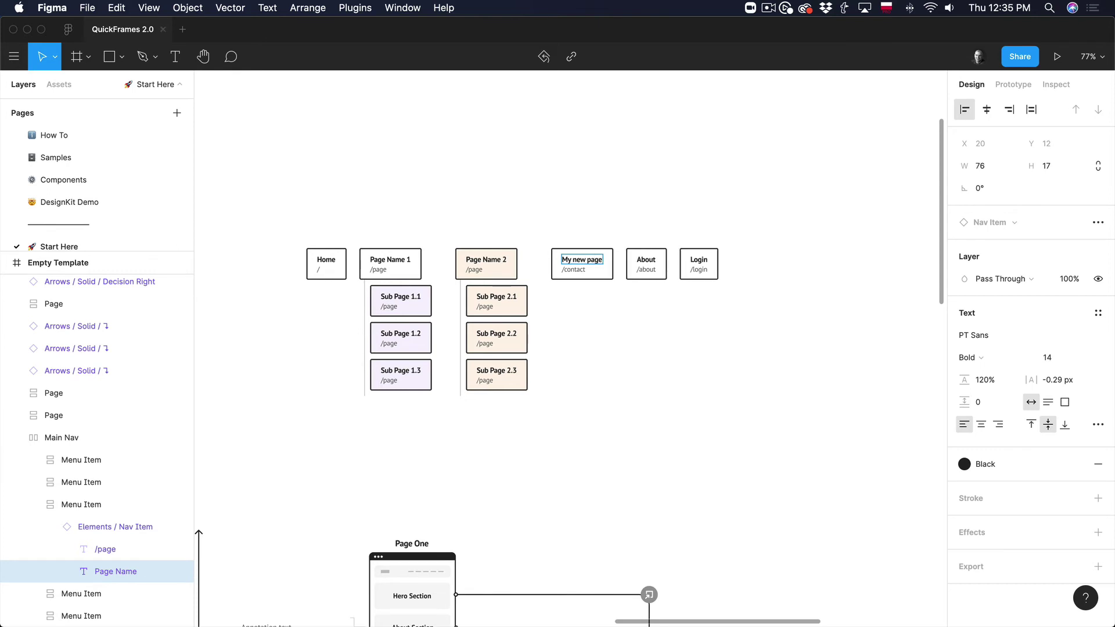
Try a much longer page name by appending filler text to "My new page", and remove the added text.
{"action": "type", "text": " sdkjfsdk jksjd fkdjf"}
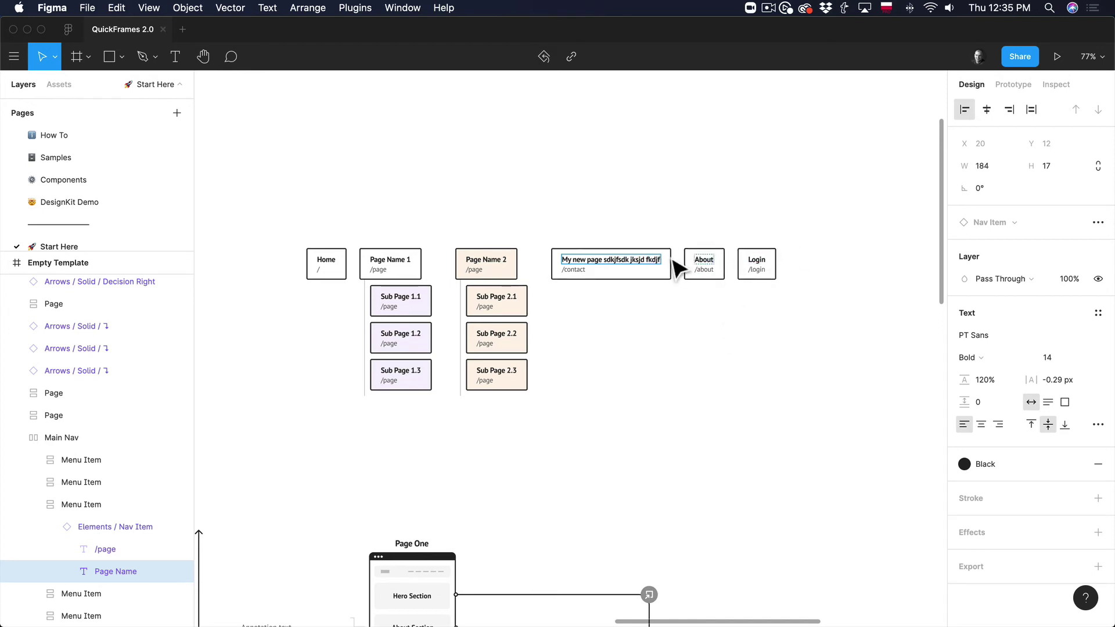
{"action": "left_click_drag", "start_coordinate": [611, 257], "coordinate": [716, 296]}
{"action": "key", "text": "BackSpace"}
{"action": "key", "text": "Escape"}
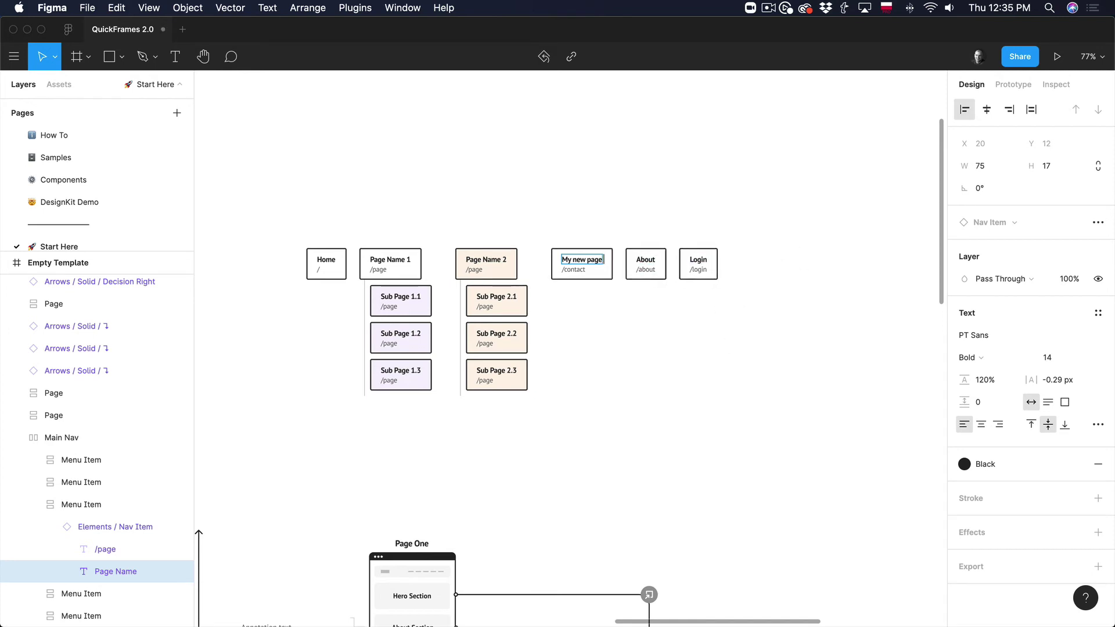
Copy the Sub Menu of Page Name 2 into the menu item of My new page.
{"action": "left_click", "coordinate": [520, 302]}
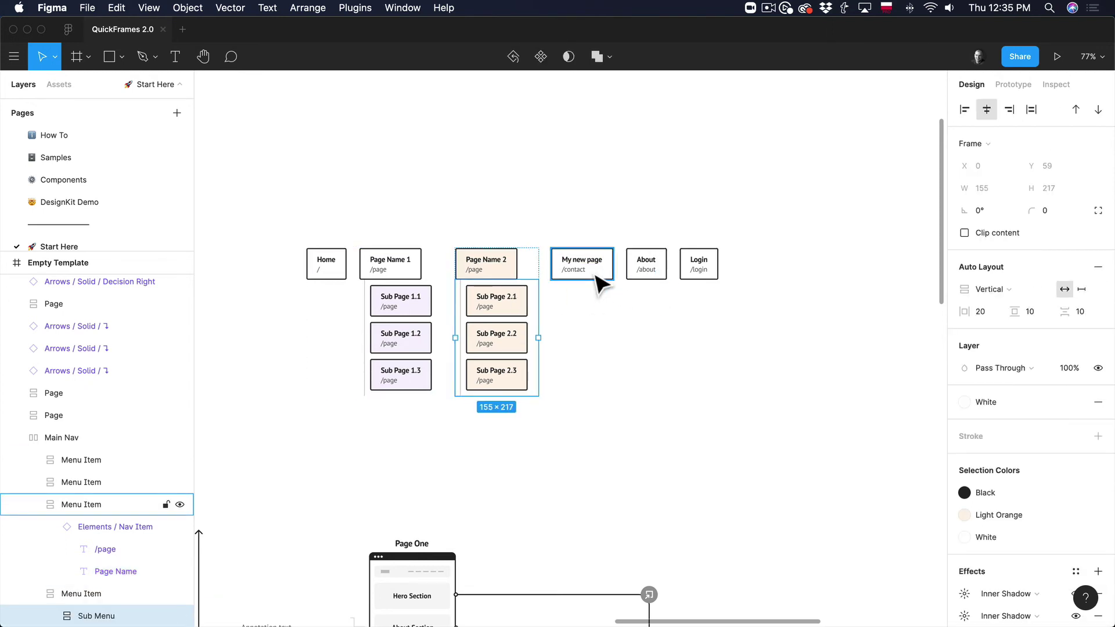
{"action": "scroll", "coordinate": [101, 500], "scroll_direction": "down", "scroll_amount": 4}
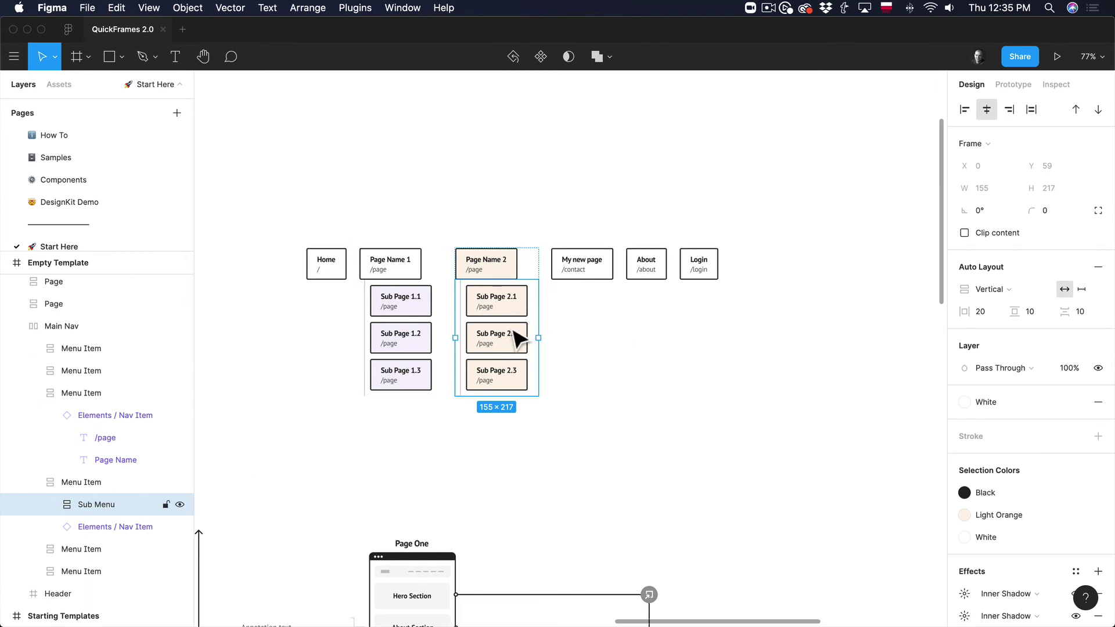
{"action": "left_click_drag", "start_coordinate": [96, 508], "coordinate": [104, 407]}
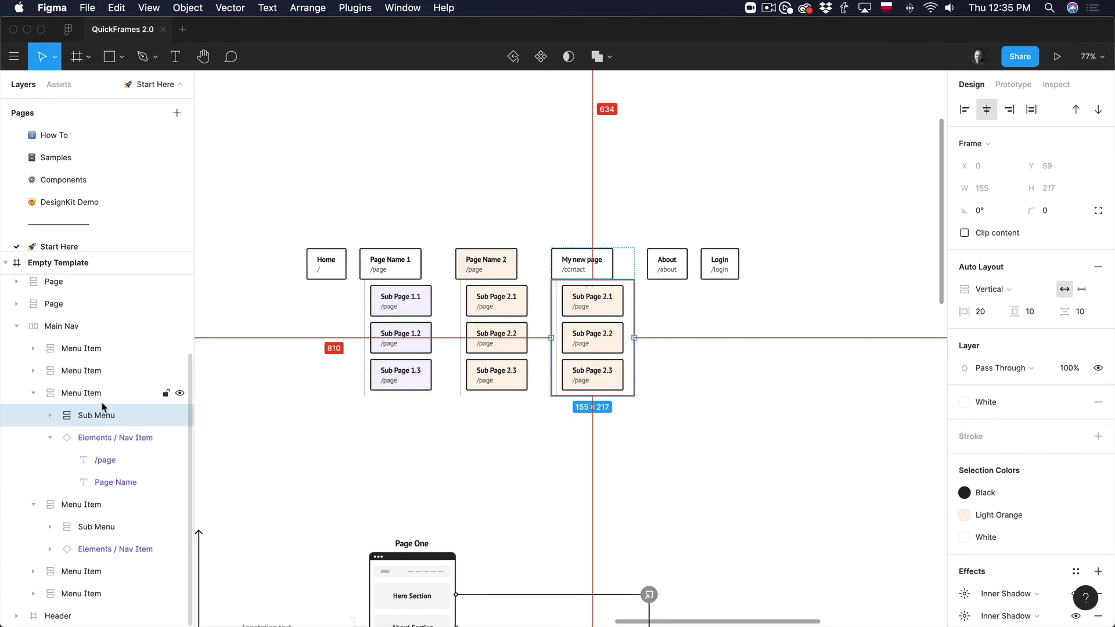
Reorder the sub pages under My new page and exchange its Sub Page 2.3 with Sub Page 1.2 from Page Name 1.
{"action": "left_click", "coordinate": [613, 345]}
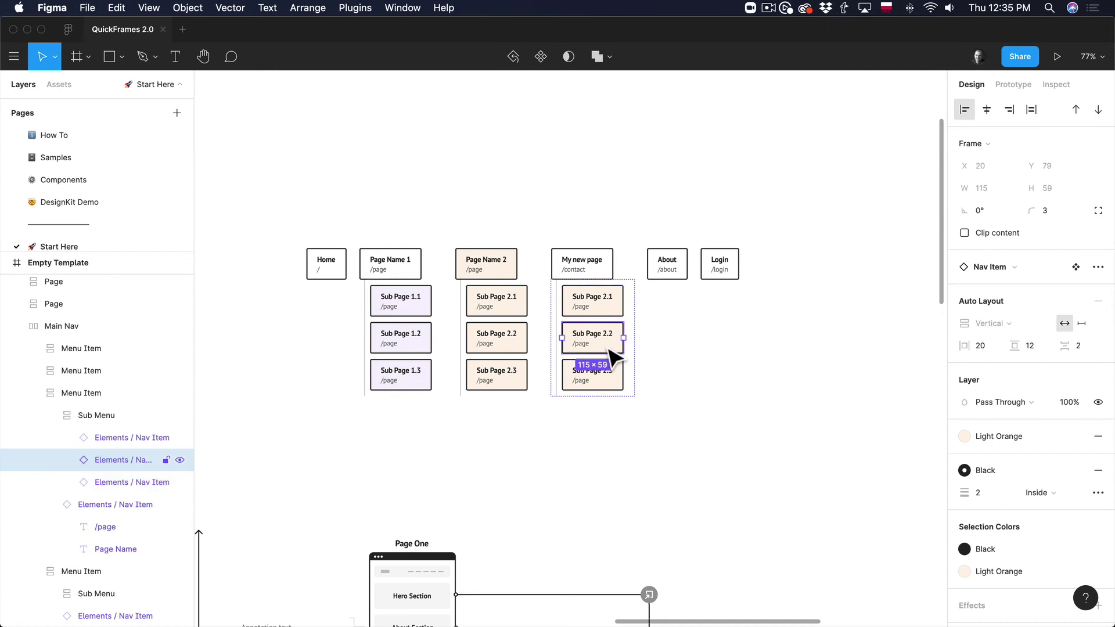
{"action": "key", "text": "Down"}
{"action": "key", "text": "Up"}
{"action": "left_click_drag", "start_coordinate": [618, 351], "coordinate": [390, 328]}
{"action": "left_click", "coordinate": [416, 388]}
{"action": "left_click_drag", "start_coordinate": [480, 400], "coordinate": [613, 302]}
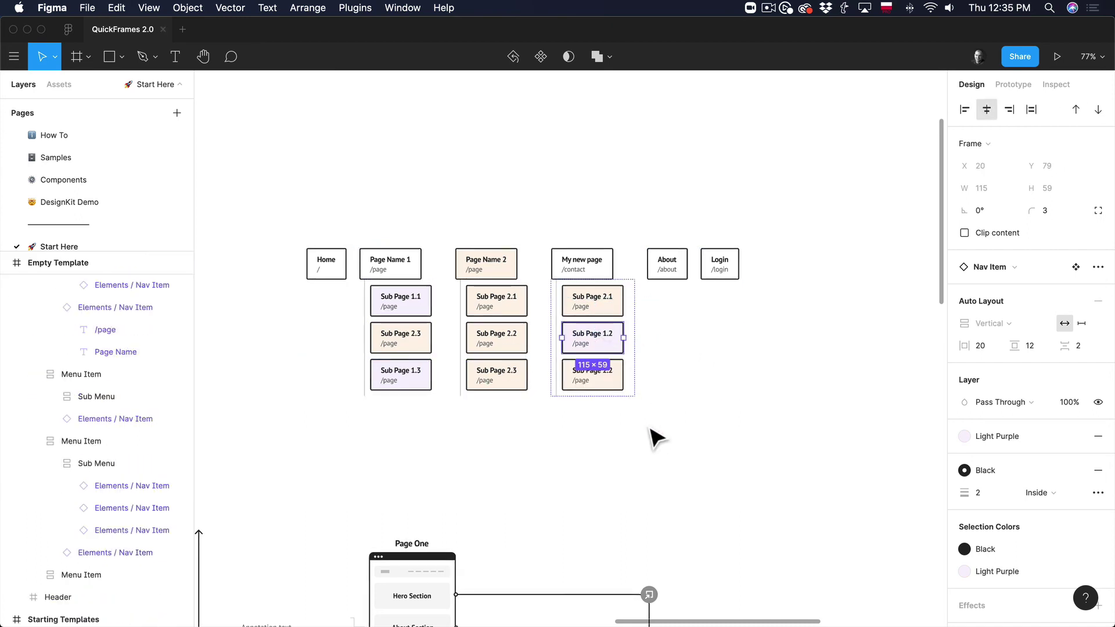
{"action": "left_click", "coordinate": [721, 425]}
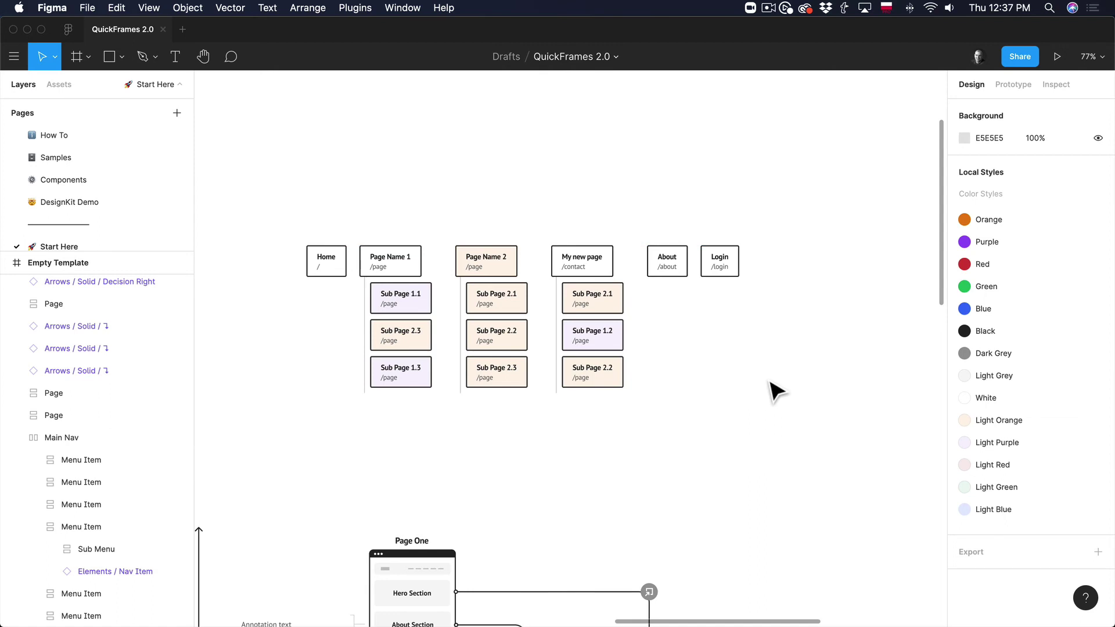
Change the fill of the Page Name 2 nav item to the White color style.
{"action": "double_click", "coordinate": [519, 262]}
{"action": "double_click", "coordinate": [515, 262]}
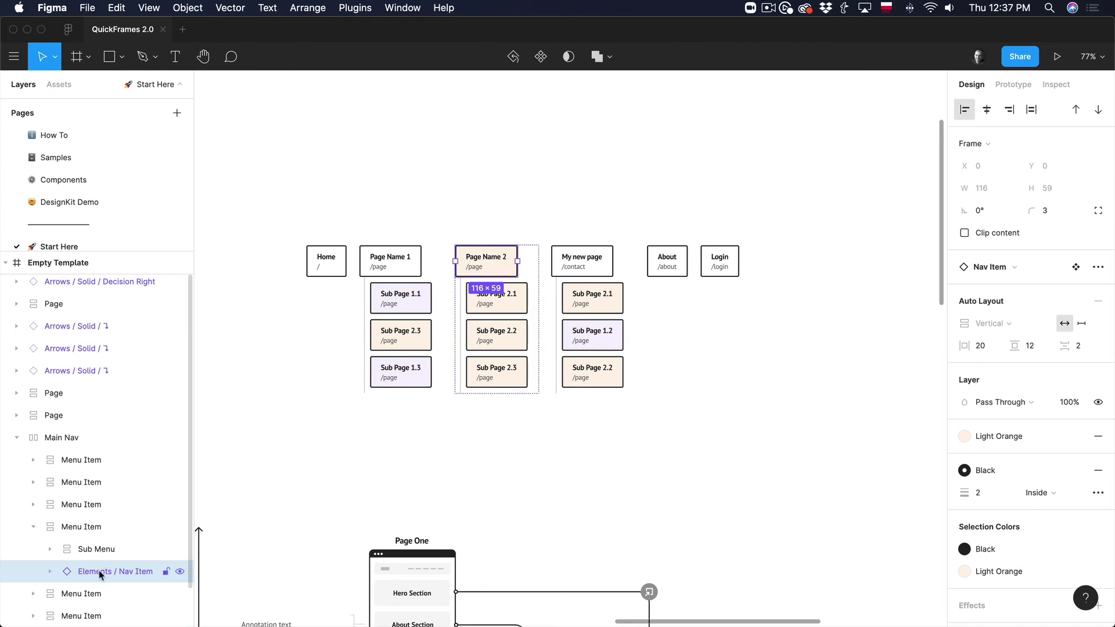
{"action": "left_click", "coordinate": [991, 573]}
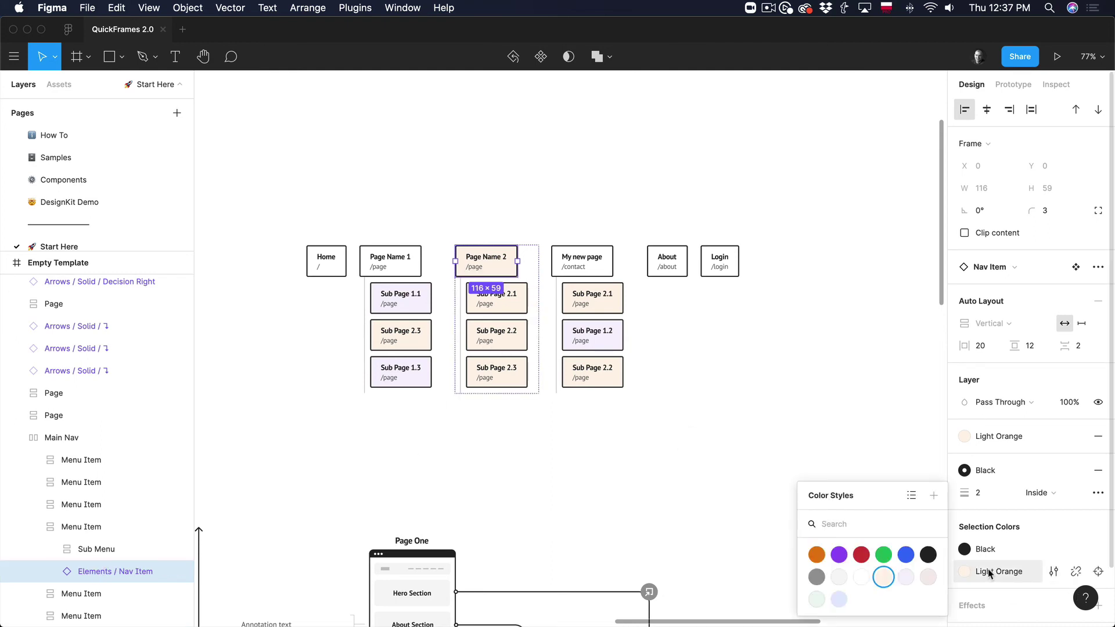
{"action": "left_click", "coordinate": [858, 575]}
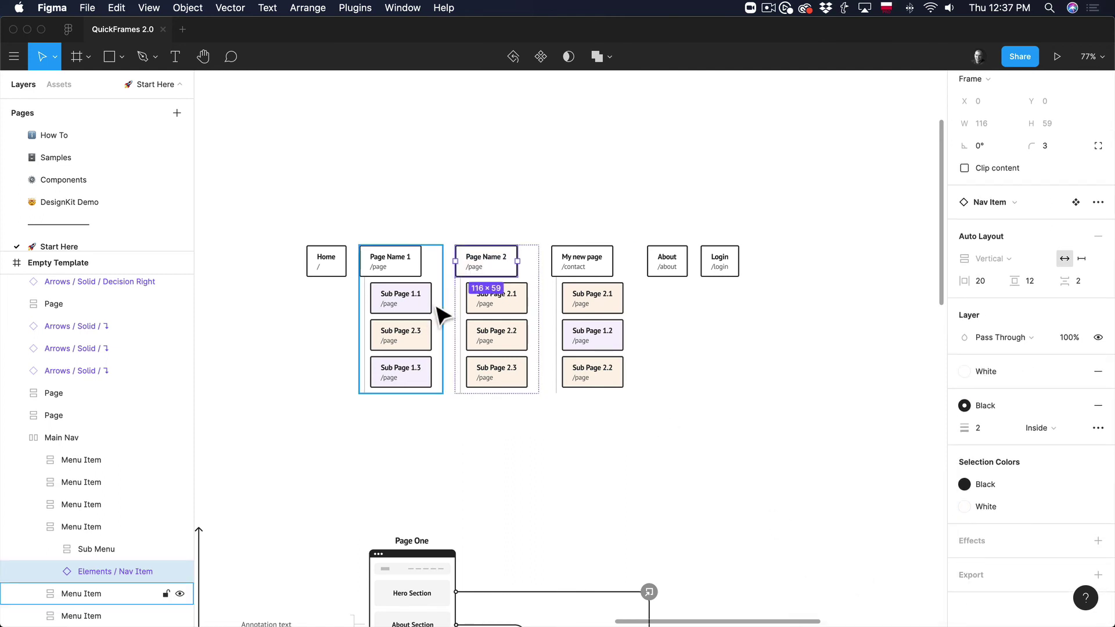
Recolor the fill of all three sub pages under Page Name 2 with Light Green, and replace it with Light Purple.
{"action": "double_click", "coordinate": [525, 306]}
{"action": "scroll", "coordinate": [116, 493], "scroll_direction": "down", "scroll_amount": 3}
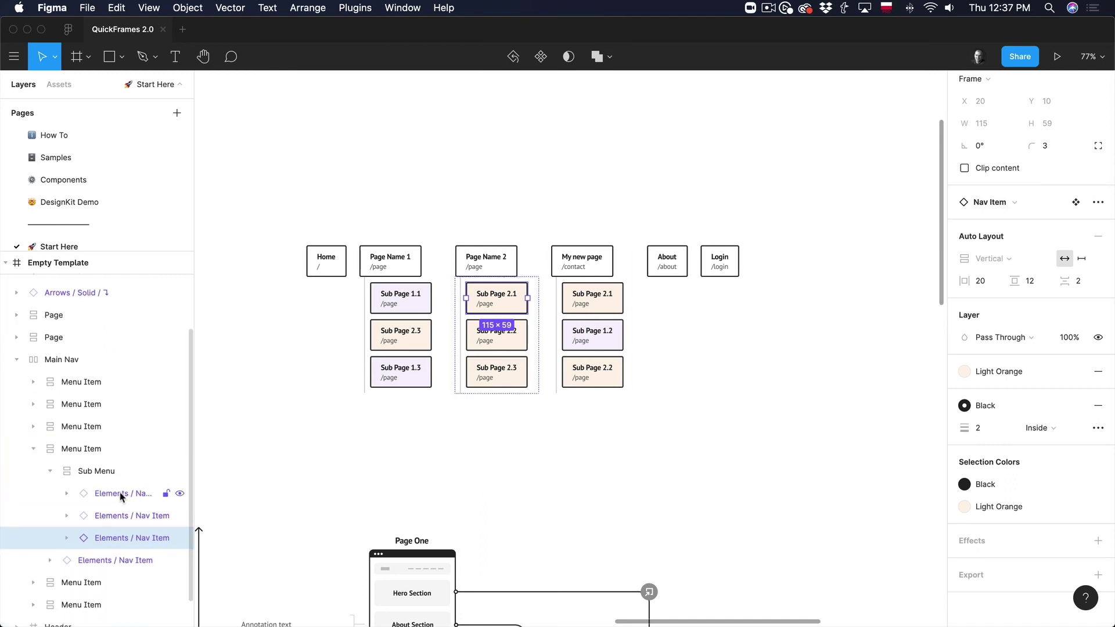
{"action": "left_click", "coordinate": [124, 493], "text": "shift"}
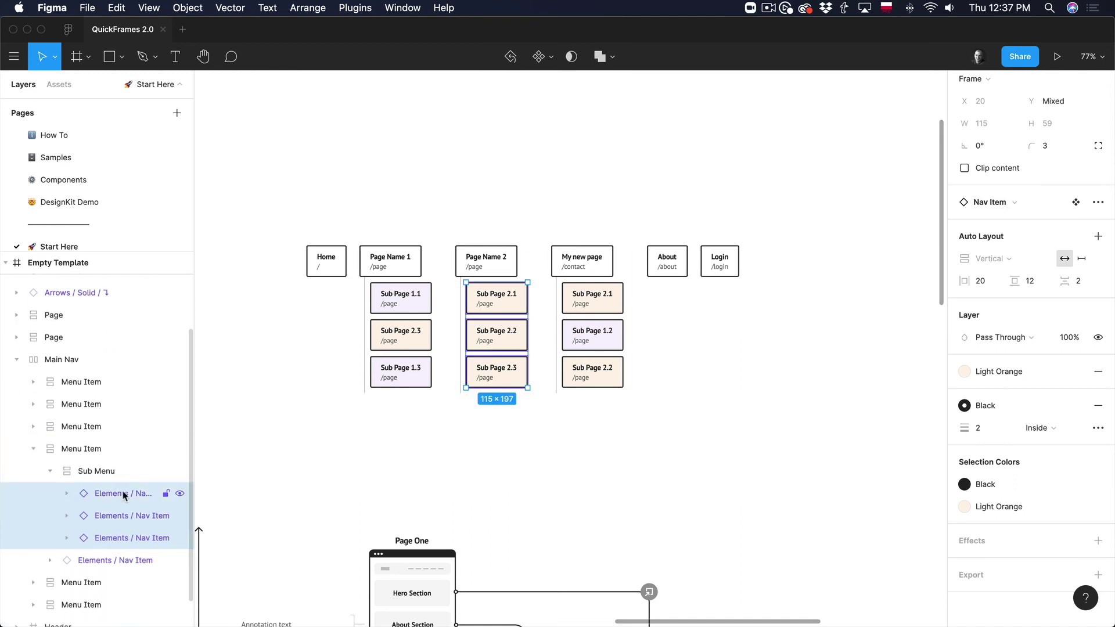
{"action": "left_click", "coordinate": [992, 508]}
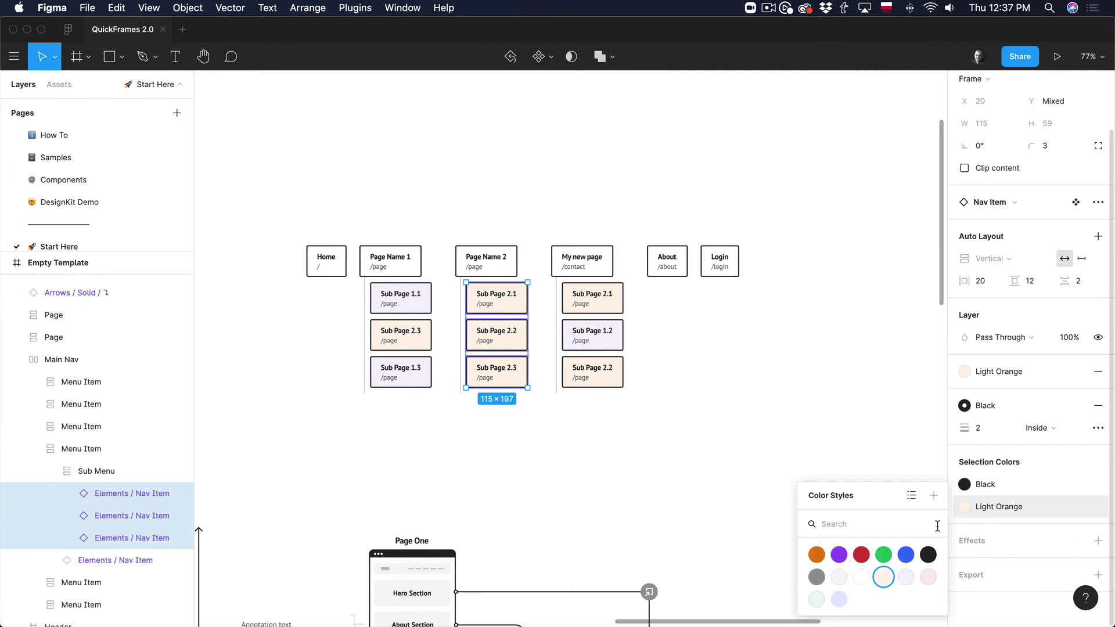
{"action": "left_click", "coordinate": [818, 597]}
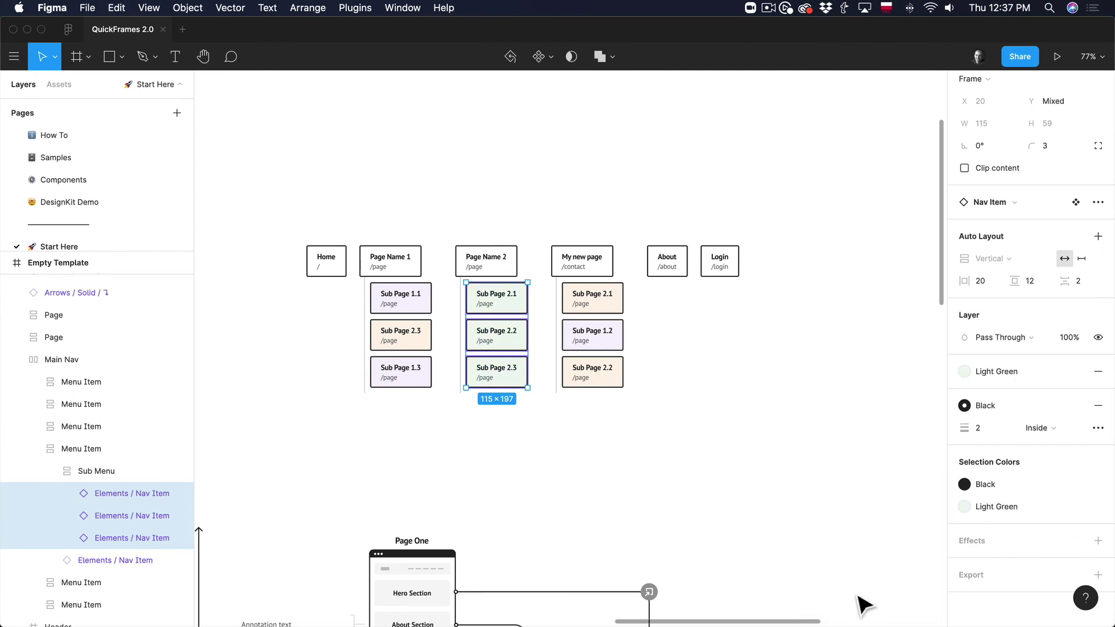
{"action": "left_click", "coordinate": [992, 506]}
{"action": "left_click", "coordinate": [838, 598]}
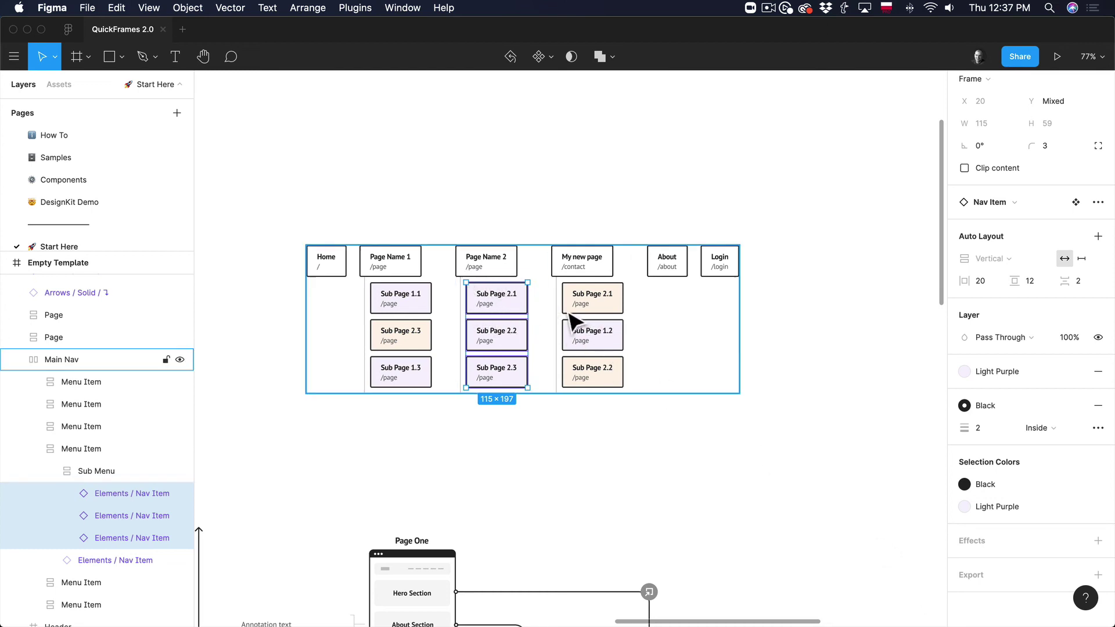
Replace the Black outline and text color of the three sub pages under Page Name 2 with the Red style.
{"action": "left_click", "coordinate": [990, 492]}
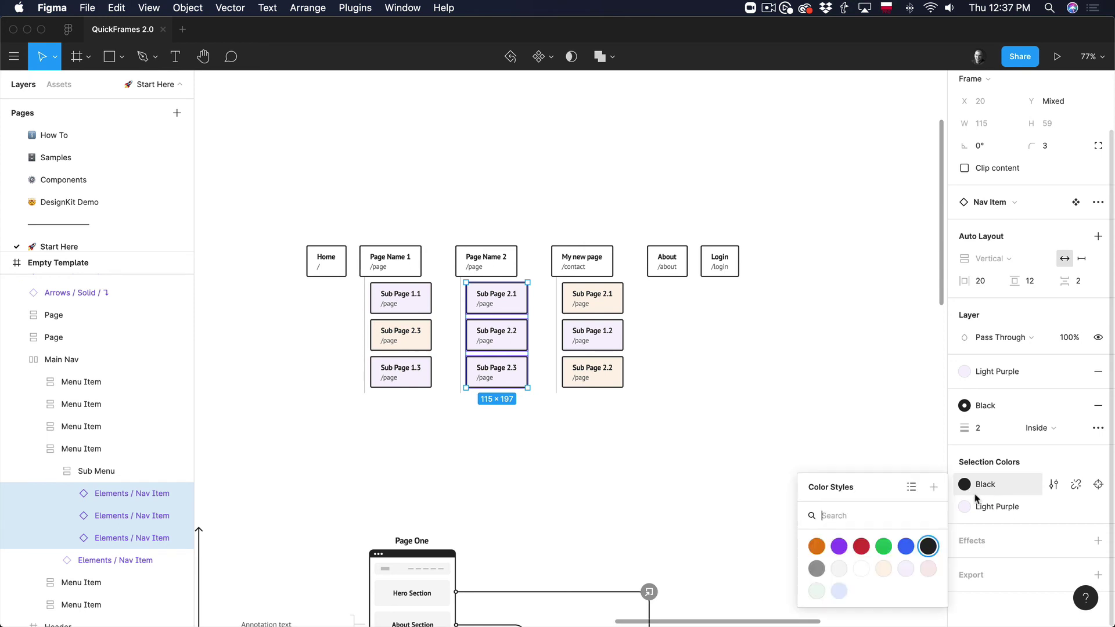
{"action": "left_click", "coordinate": [862, 551]}
{"action": "left_click", "coordinate": [818, 511]}
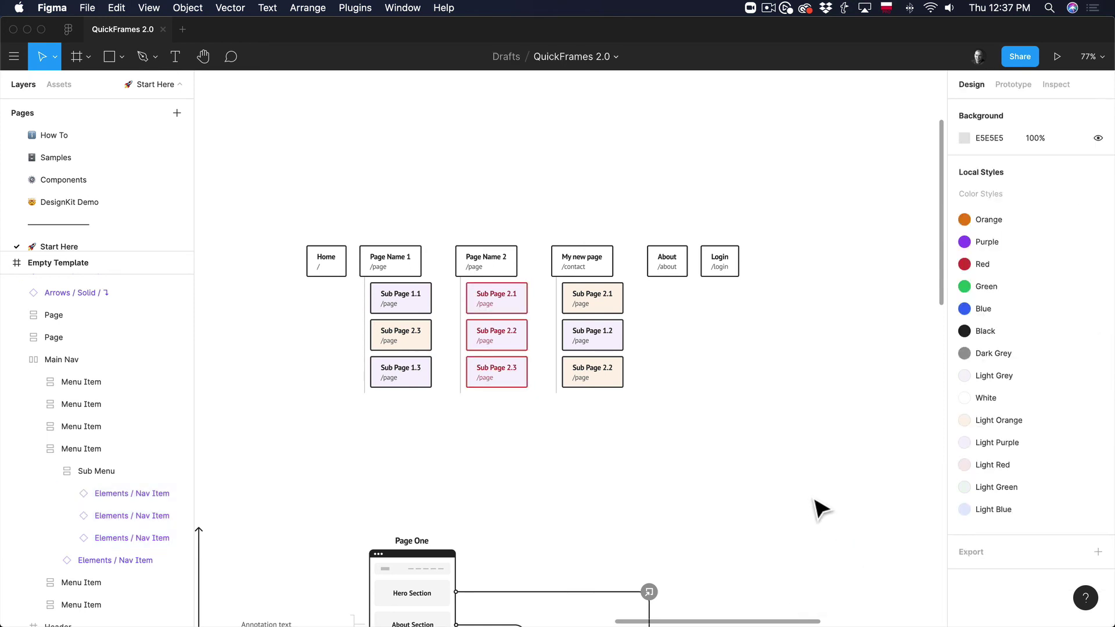
Place an Email box component at the end of the arrow leading from the red No icon beside Page / Green.
{"action": "scroll", "coordinate": [818, 510], "scroll_direction": "up", "scroll_amount": 2}
{"action": "scroll", "coordinate": [819, 510], "scroll_direction": "right", "scroll_amount": 2}
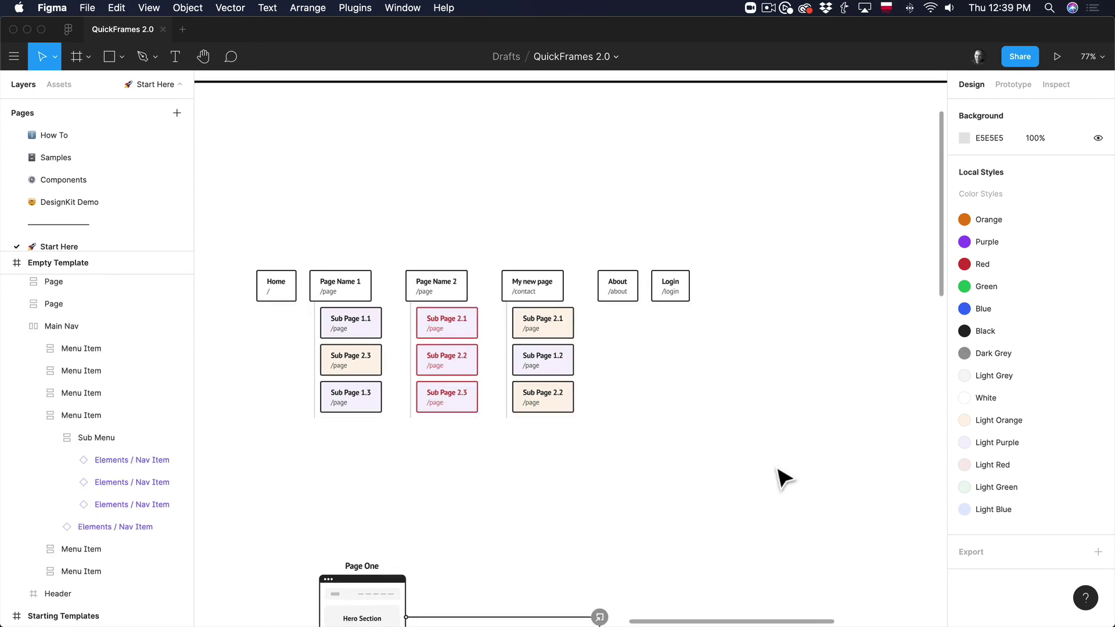
{"action": "scroll", "coordinate": [784, 479], "scroll_direction": "down", "scroll_amount": 2}
{"action": "scroll", "coordinate": [784, 479], "scroll_direction": "down", "scroll_amount": 5}
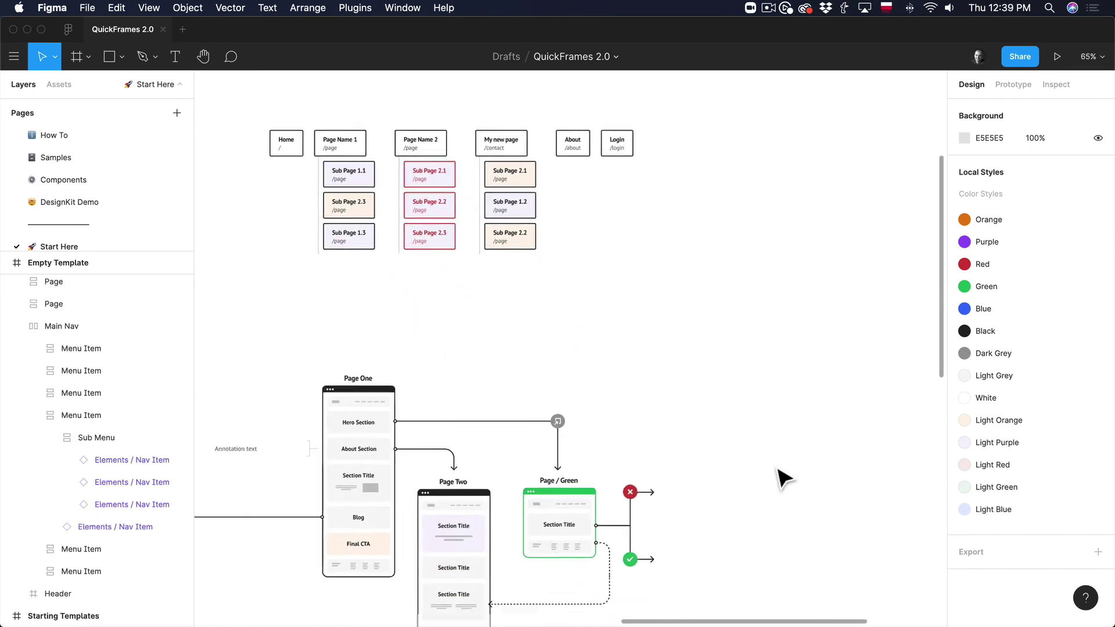
{"action": "scroll", "coordinate": [783, 479], "scroll_direction": "down", "scroll_amount": 2}
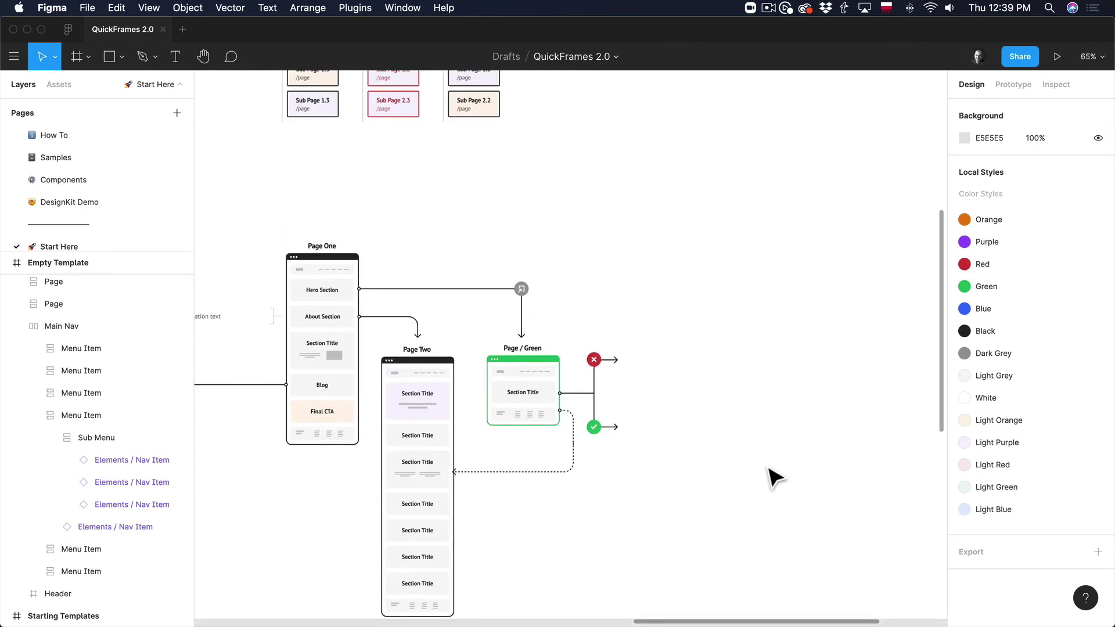
{"action": "left_click", "coordinate": [73, 91]}
{"action": "left_click", "coordinate": [13, 167]}
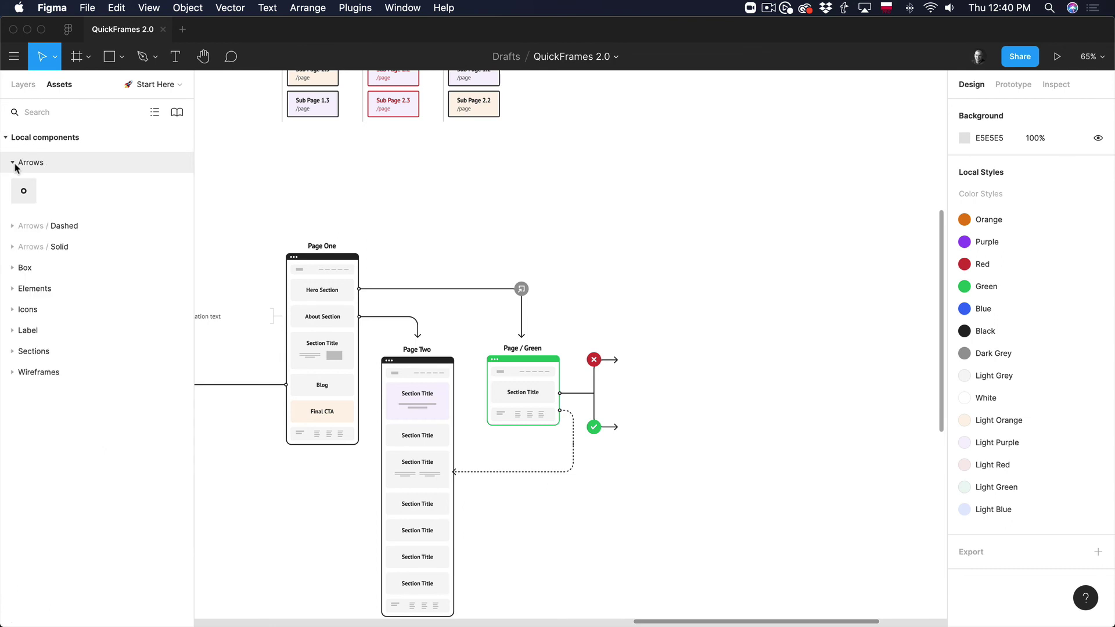
{"action": "left_click", "coordinate": [12, 168]}
{"action": "left_click", "coordinate": [13, 183]}
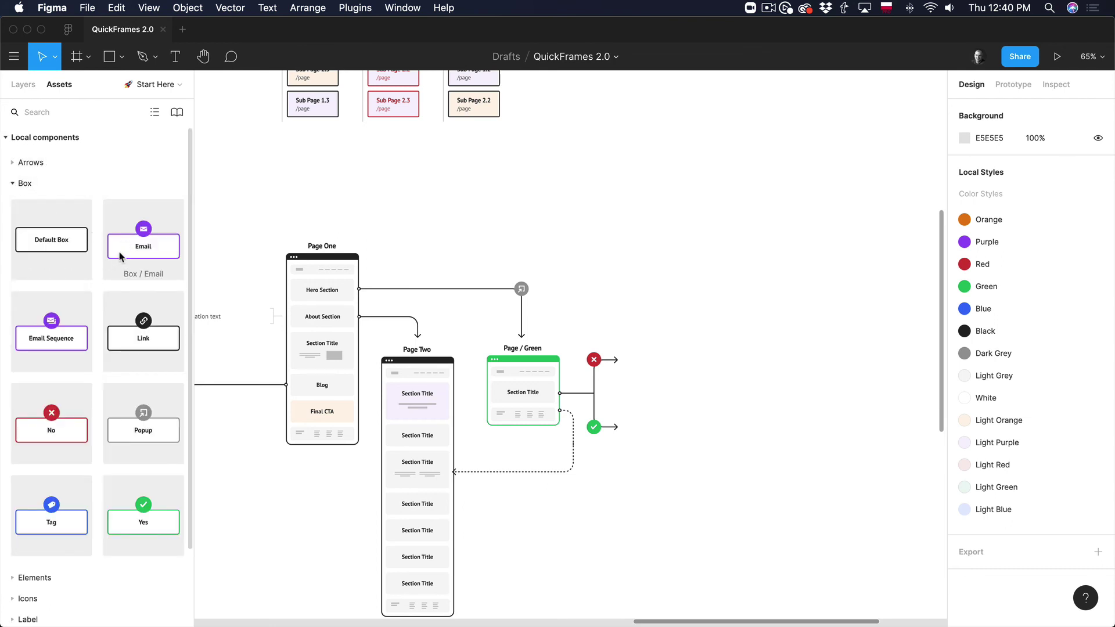
{"action": "left_click_drag", "start_coordinate": [119, 255], "coordinate": [687, 366]}
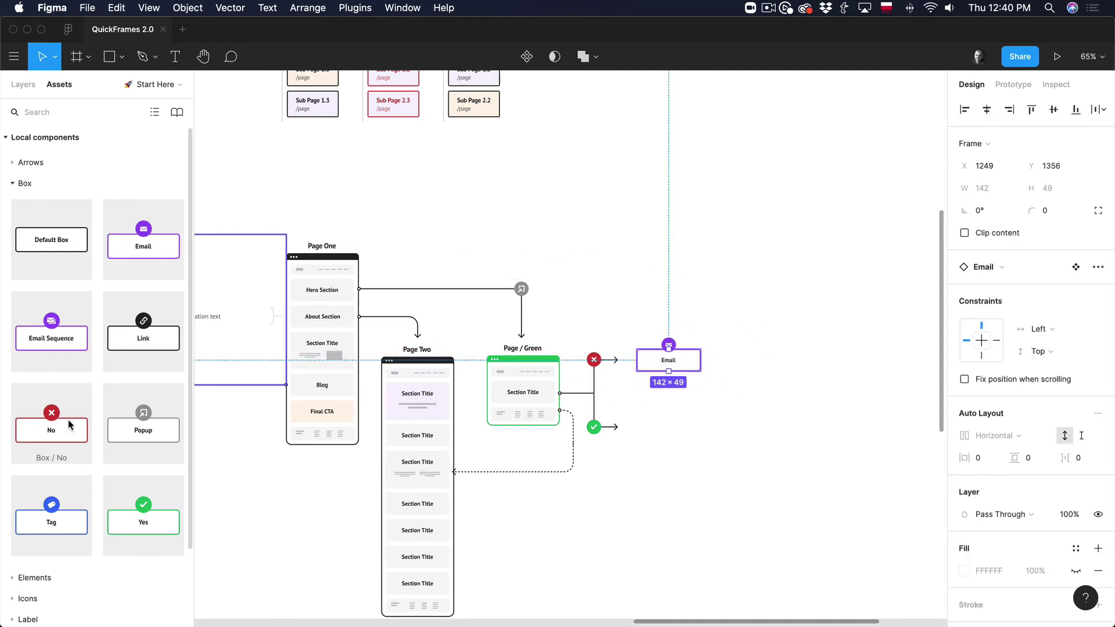
Place a Tag box component below the Email box, at the end of the green Yes icon's arrow.
{"action": "left_click_drag", "start_coordinate": [55, 519], "coordinate": [698, 442]}
{"action": "left_click", "coordinate": [745, 447]}
{"action": "left_click", "coordinate": [689, 428]}
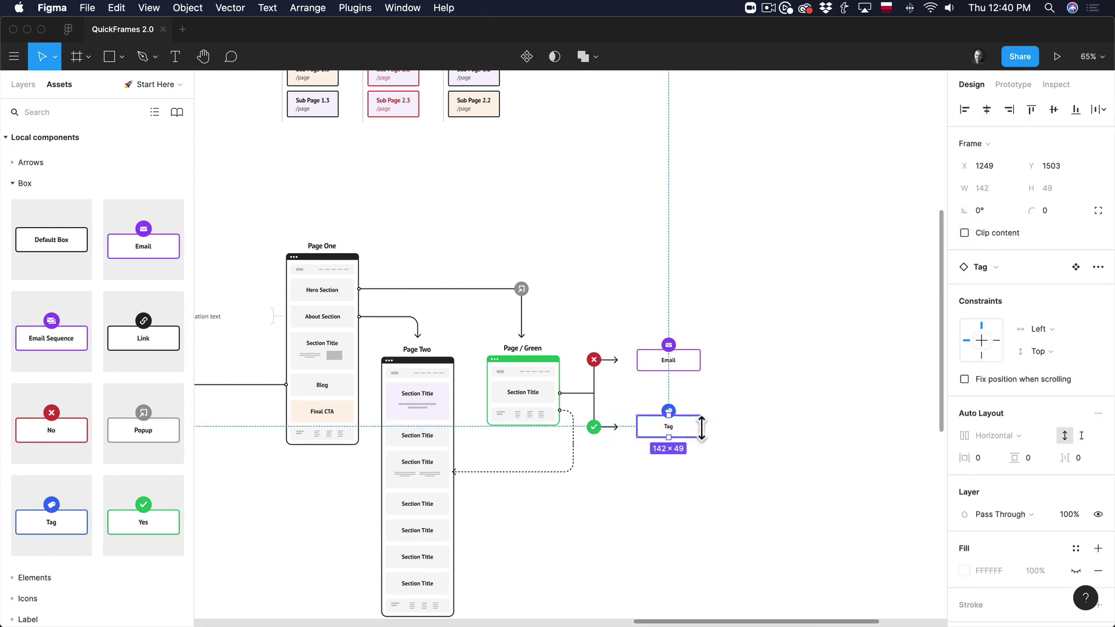
{"action": "scroll", "coordinate": [741, 428], "scroll_direction": "up", "scroll_amount": 3}
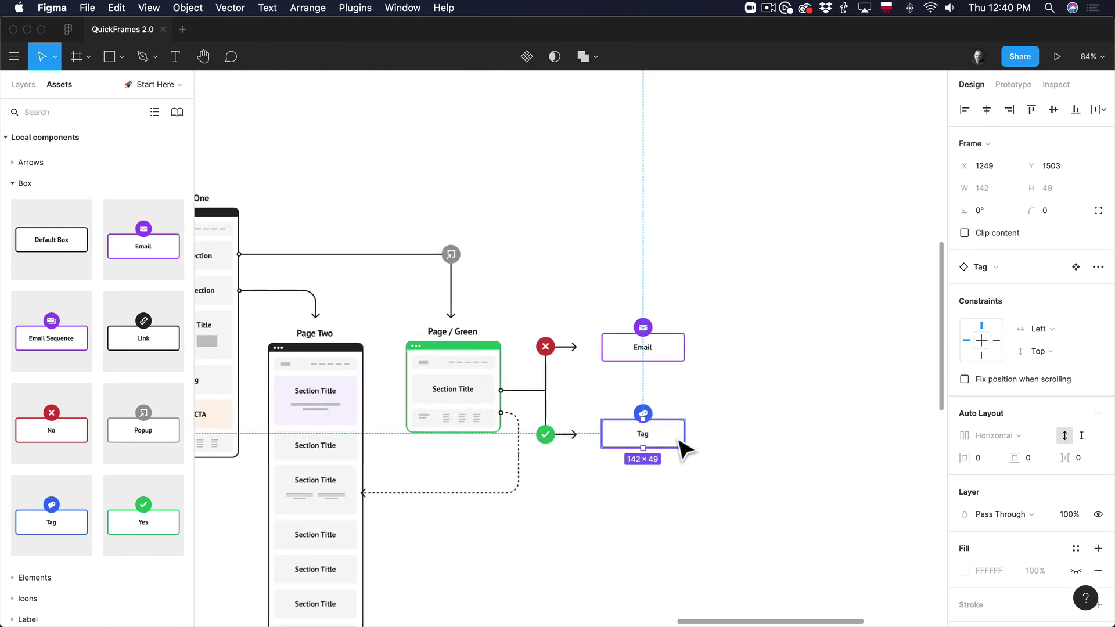
Swap the Tag box instance for Email Sequence, and swap it again for the Link box.
{"action": "left_click", "coordinate": [1009, 268]}
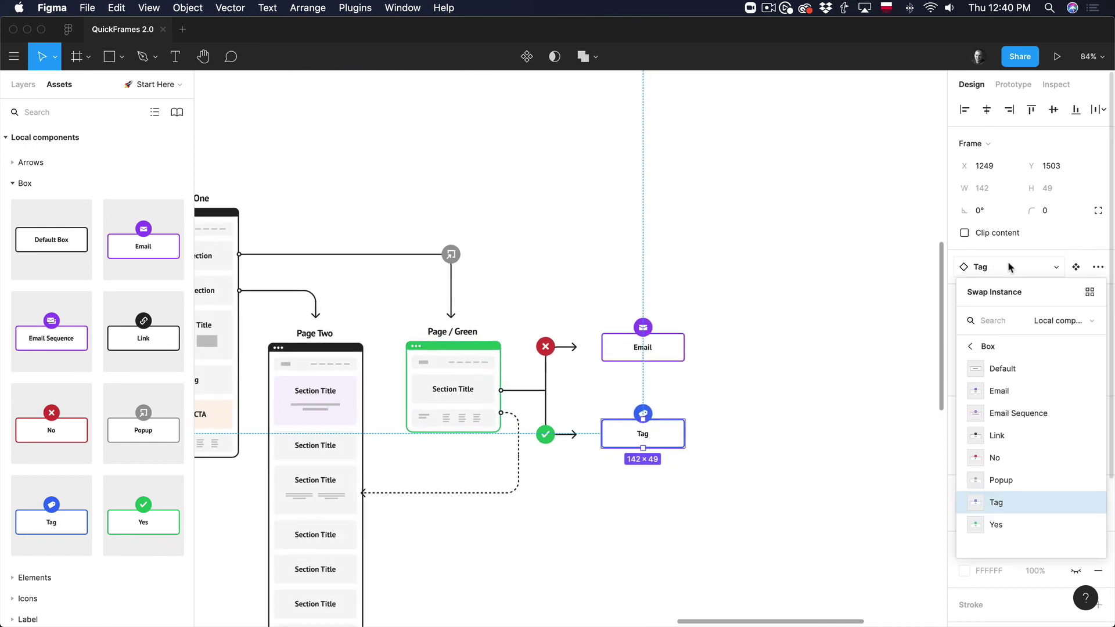
{"action": "left_click", "coordinate": [1013, 412]}
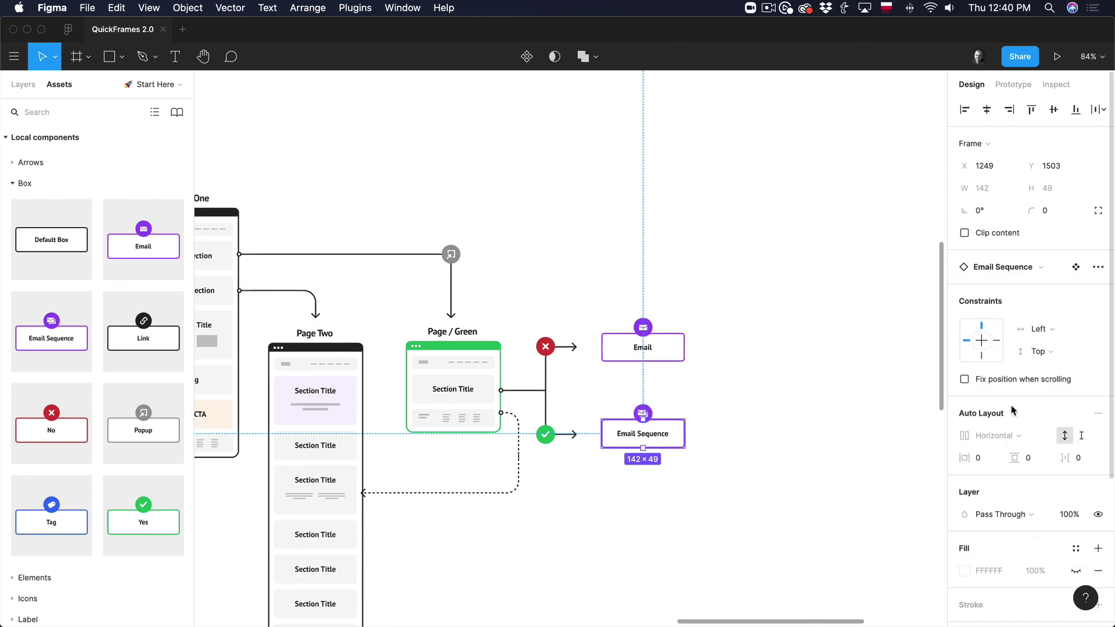
{"action": "left_click", "coordinate": [1008, 268]}
{"action": "left_click", "coordinate": [998, 435]}
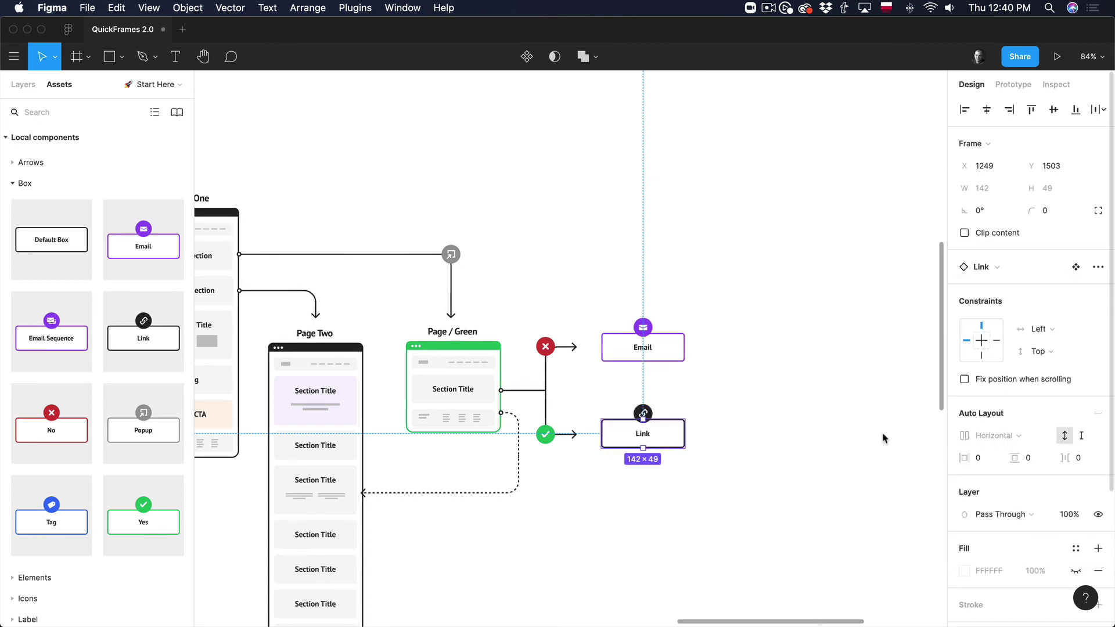
{"action": "left_click", "coordinate": [820, 452]}
Place a Default Label and an Email label side by side on the arrow between Page One's Hero Section and the popup icon.
{"action": "left_click", "coordinate": [14, 183]}
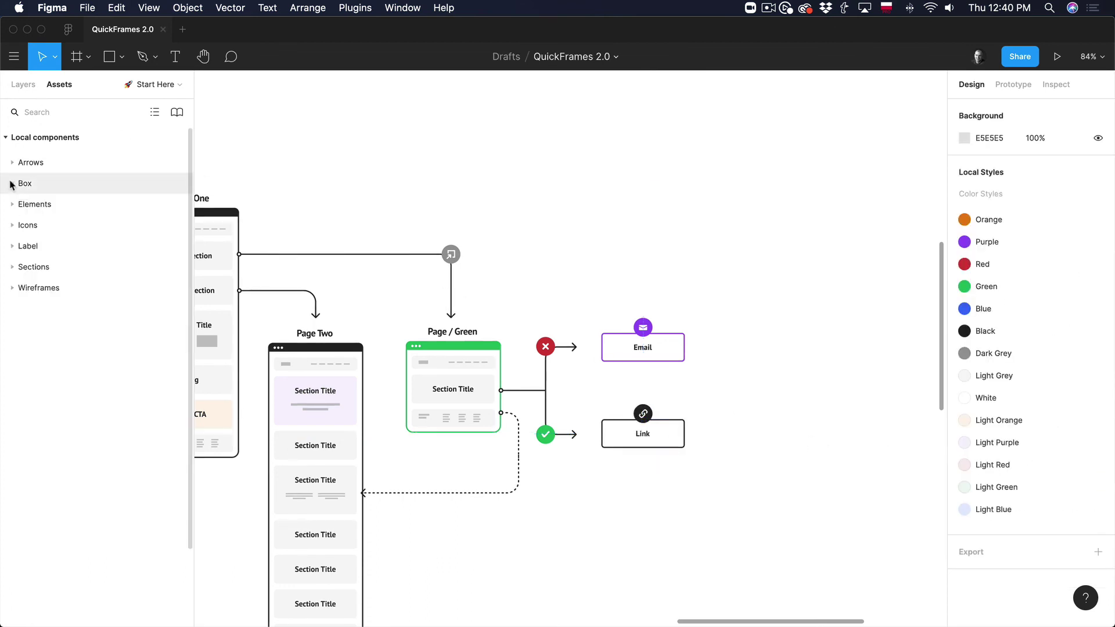
{"action": "left_click", "coordinate": [14, 246]}
{"action": "left_click_drag", "start_coordinate": [65, 309], "coordinate": [356, 266]}
{"action": "left_click_drag", "start_coordinate": [139, 318], "coordinate": [386, 270]}
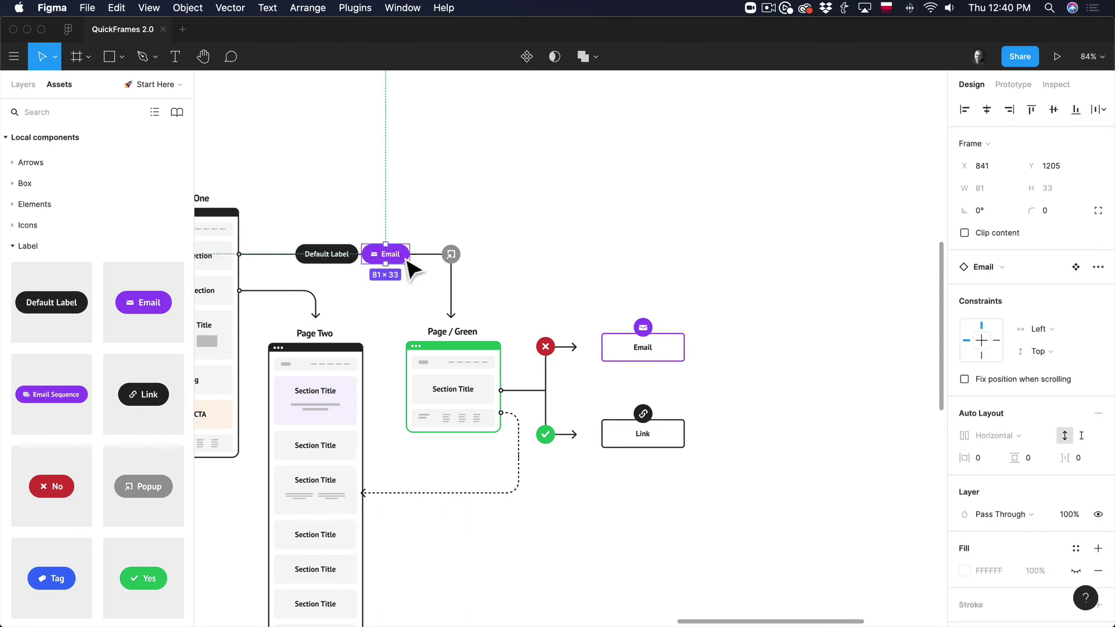
Swap the Email label on the Hero Section arrow for the Popup label.
{"action": "scroll", "coordinate": [829, 259], "scroll_direction": "down", "scroll_amount": 1}
{"action": "scroll", "coordinate": [1016, 265], "scroll_direction": "down", "scroll_amount": 1}
{"action": "scroll", "coordinate": [1013, 259], "scroll_direction": "down", "scroll_amount": 1}
{"action": "scroll", "coordinate": [1008, 260], "scroll_direction": "down", "scroll_amount": 1}
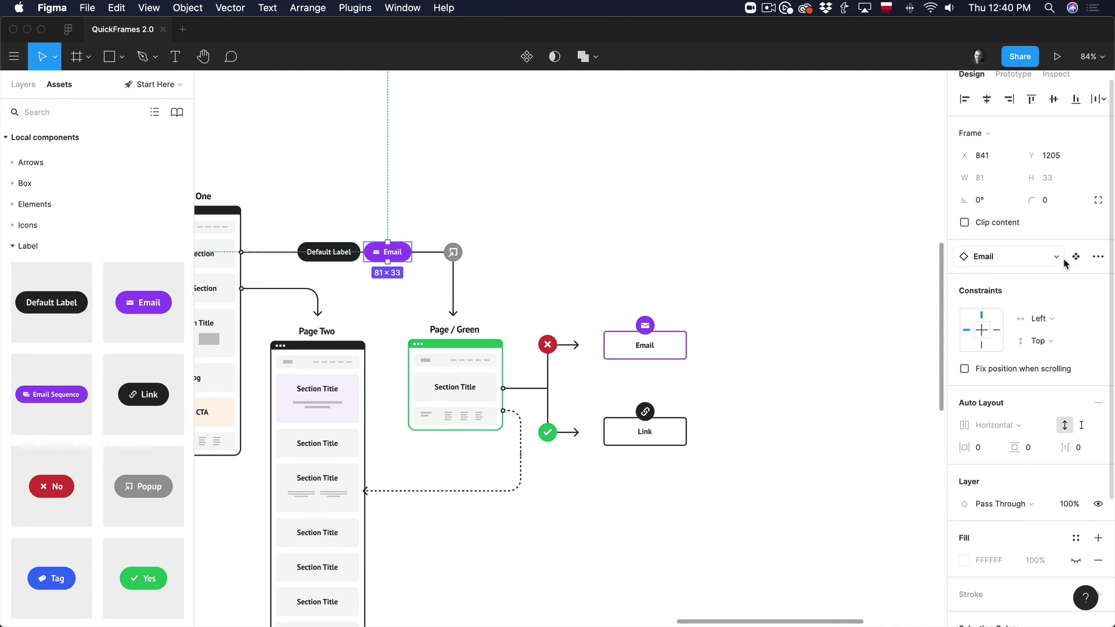
{"action": "left_click", "coordinate": [1039, 263]}
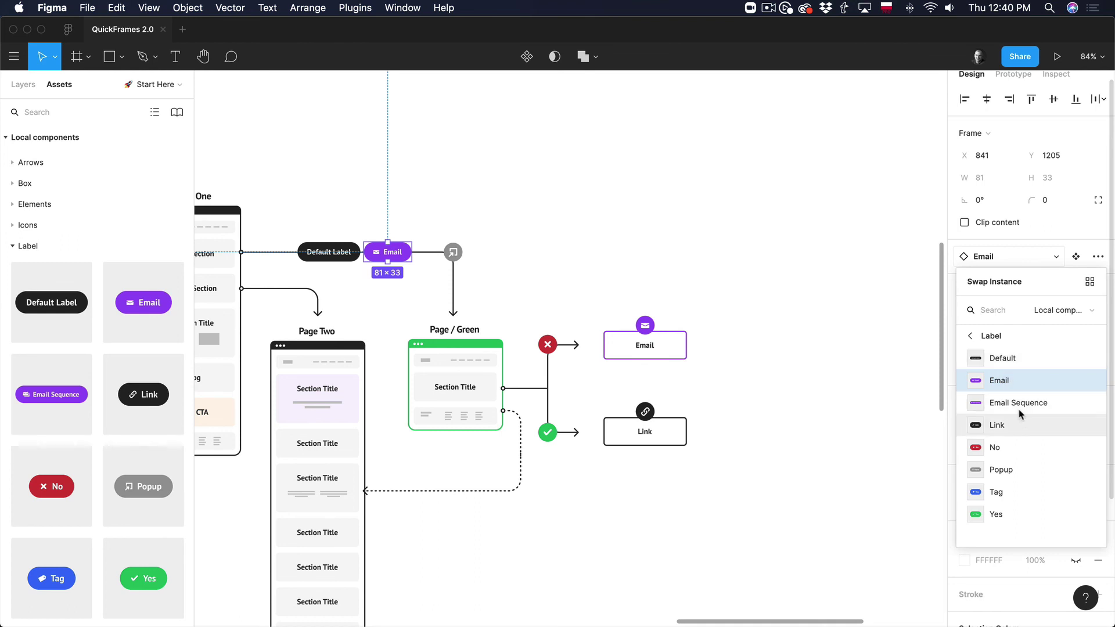
{"action": "left_click", "coordinate": [1002, 470]}
{"action": "left_click", "coordinate": [468, 194]}
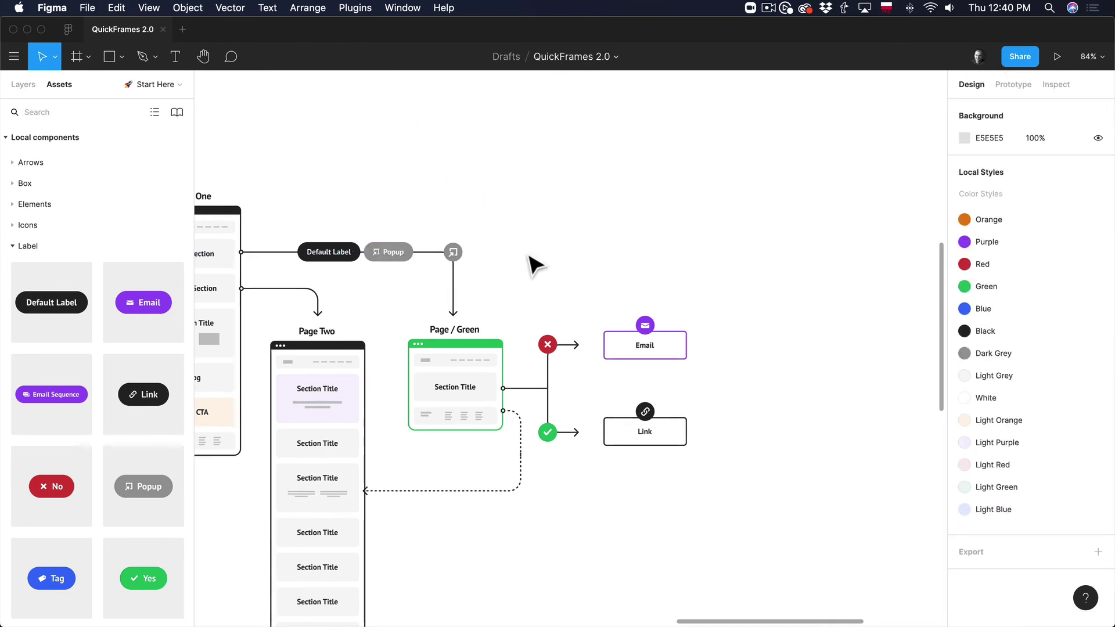
Look over the whole template with its sitemap and page flow, and examine the Sample Website #2 userflow on the Samples page.
{"action": "scroll", "coordinate": [528, 259], "scroll_direction": "down", "scroll_amount": 5}
{"action": "scroll", "coordinate": [534, 264], "scroll_direction": "up", "scroll_amount": 2}
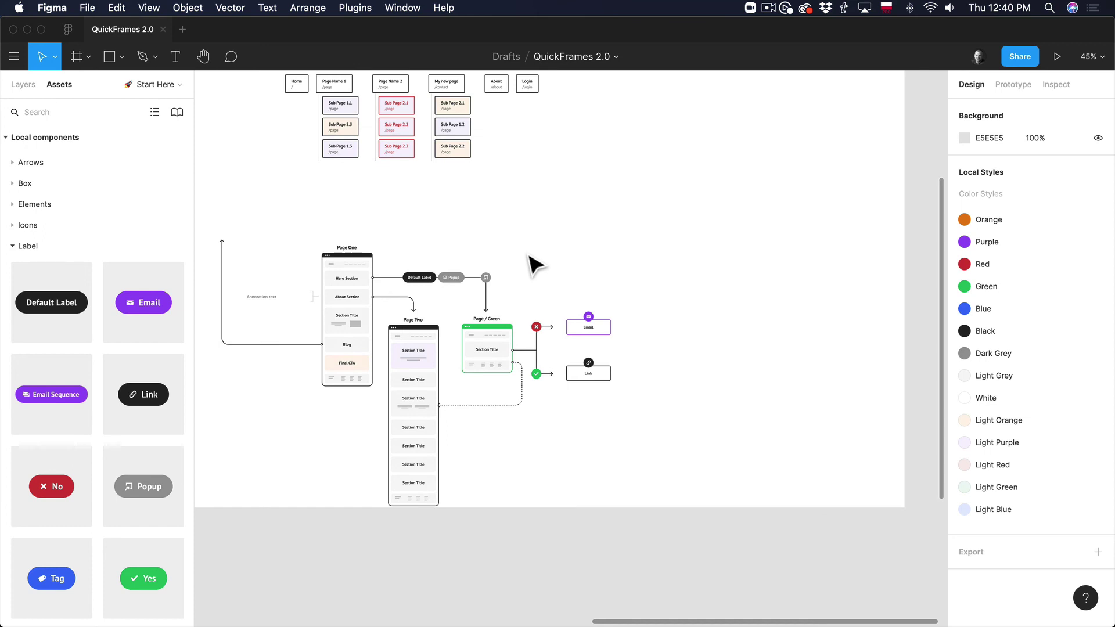
{"action": "scroll", "coordinate": [534, 264], "scroll_direction": "left", "scroll_amount": 3}
{"action": "scroll", "coordinate": [534, 265], "scroll_direction": "up", "scroll_amount": 2}
{"action": "scroll", "coordinate": [534, 264], "scroll_direction": "down", "scroll_amount": 2}
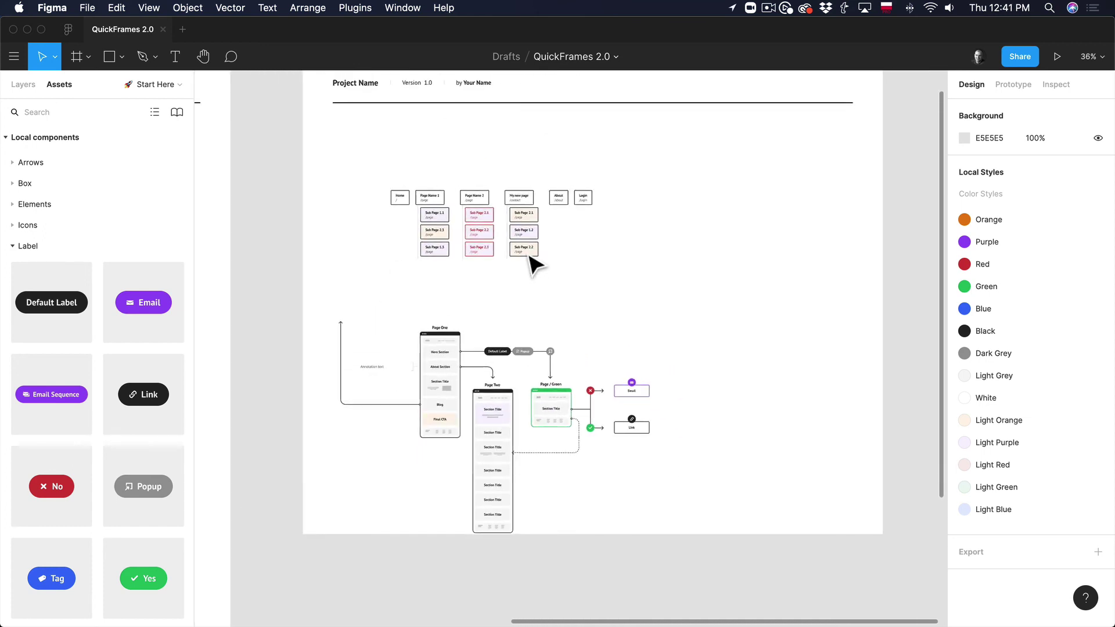
{"action": "left_click", "coordinate": [23, 84]}
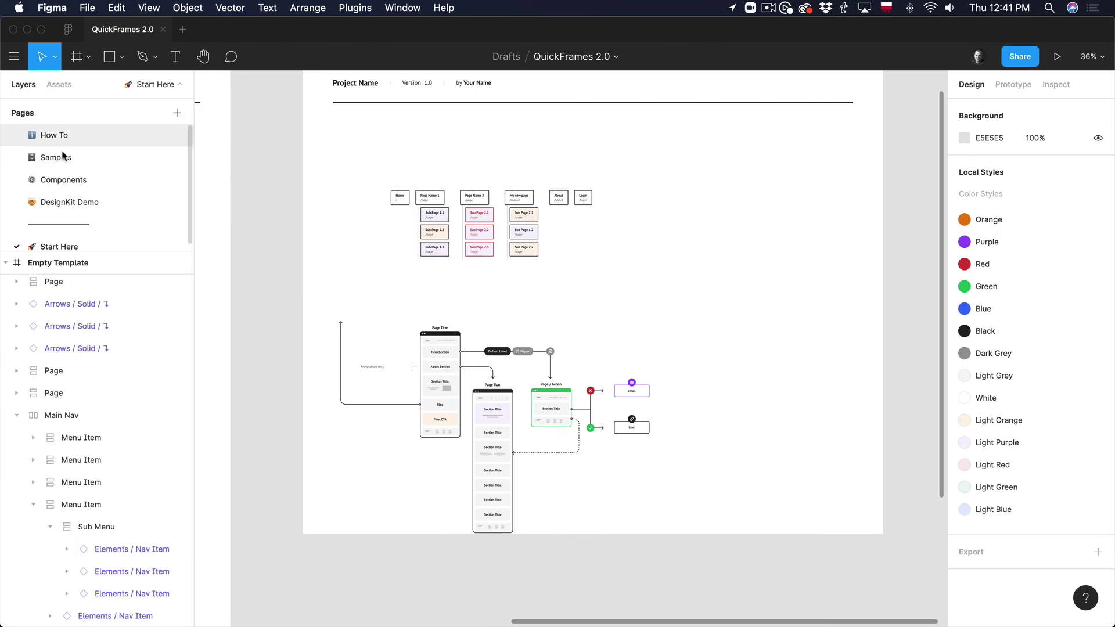
{"action": "left_click", "coordinate": [56, 158]}
{"action": "scroll", "coordinate": [693, 308], "scroll_direction": "down", "scroll_amount": 5}
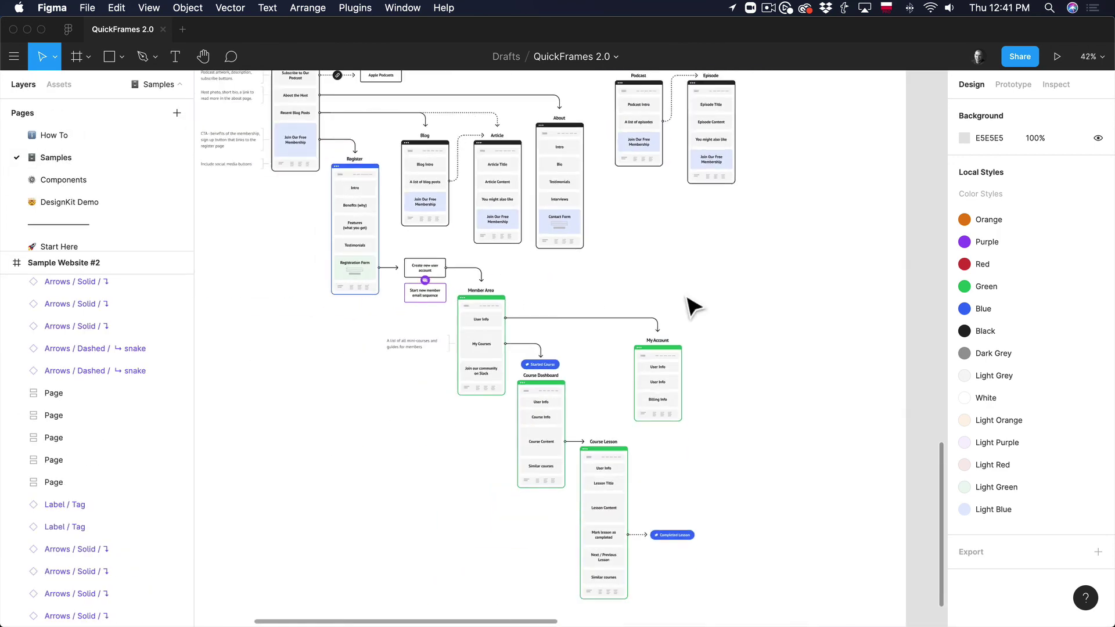
{"action": "scroll", "coordinate": [692, 307], "scroll_direction": "up", "scroll_amount": 3}
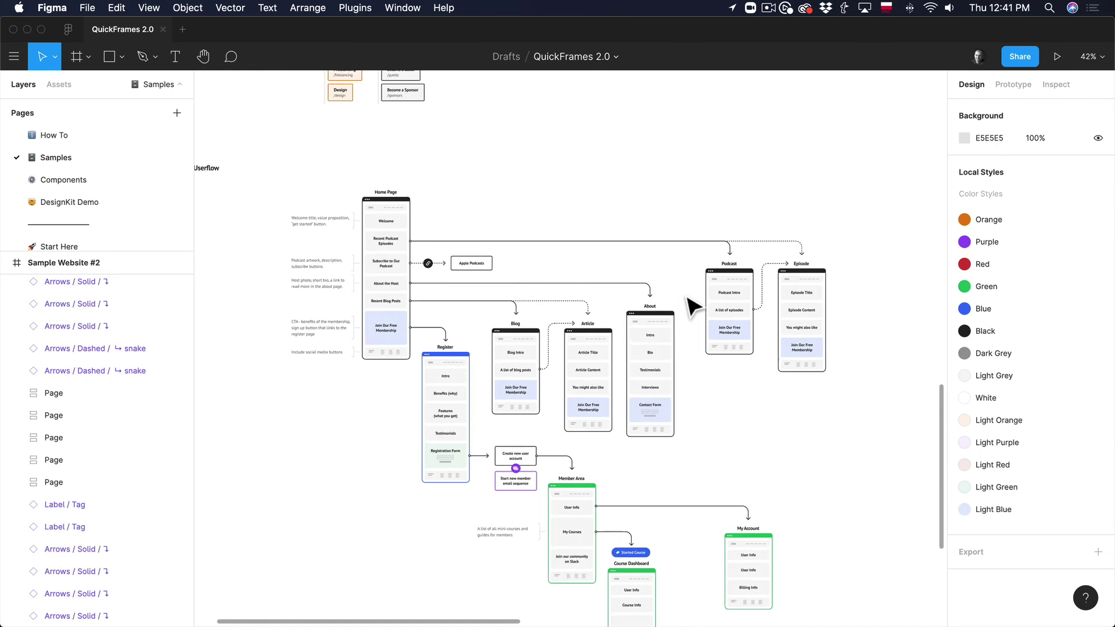
{"action": "scroll", "coordinate": [693, 308], "scroll_direction": "down", "scroll_amount": 3}
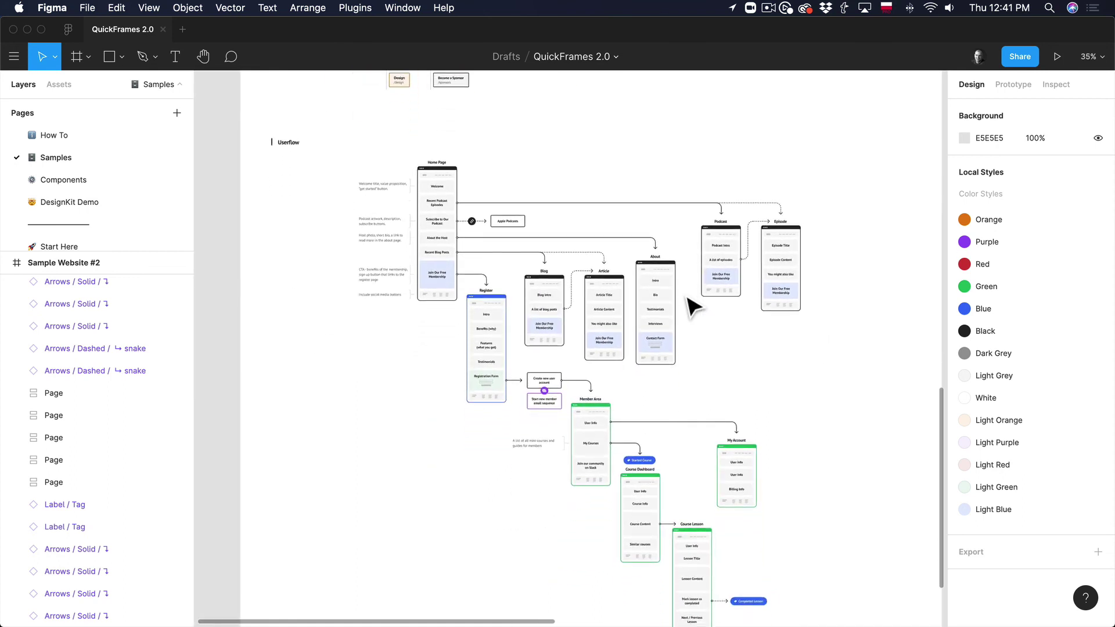
{"action": "scroll", "coordinate": [692, 308], "scroll_direction": "down", "scroll_amount": 2}
{"action": "scroll", "coordinate": [693, 308], "scroll_direction": "down", "scroll_amount": 4}
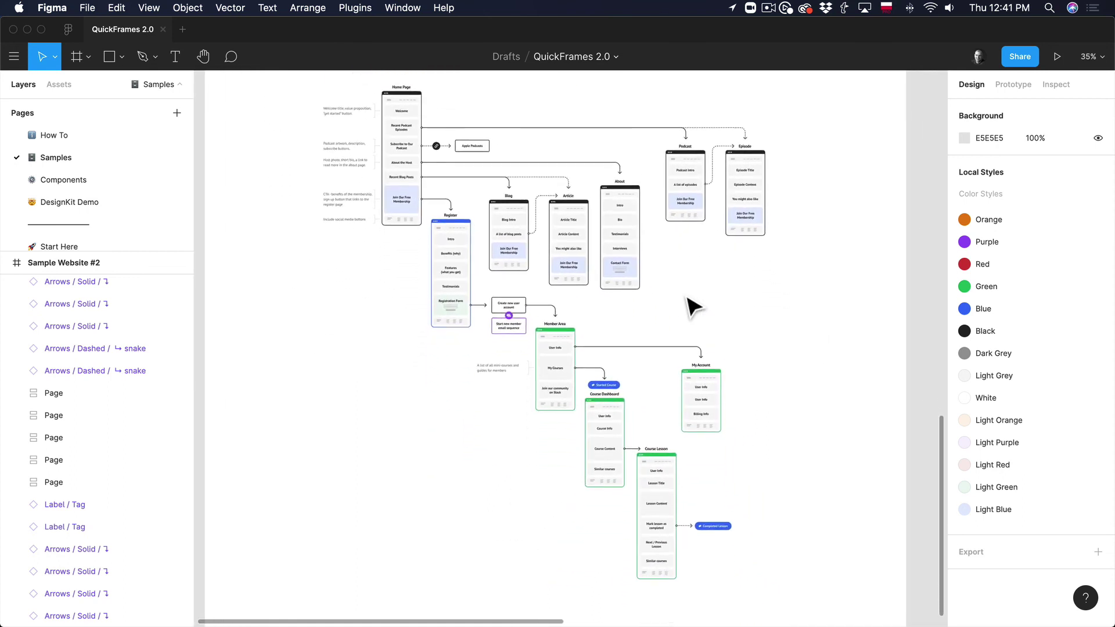